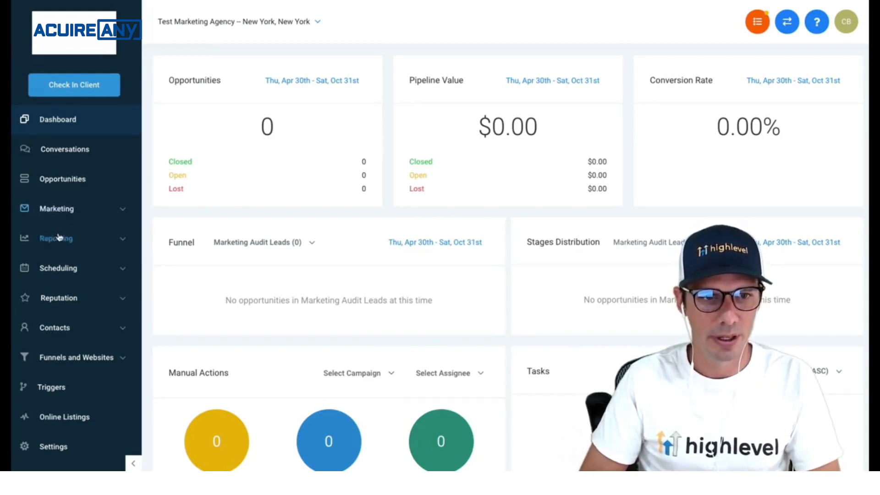
- Create a campaign folder named Webinar under Marketing > Campaigns
left_click(66, 214)
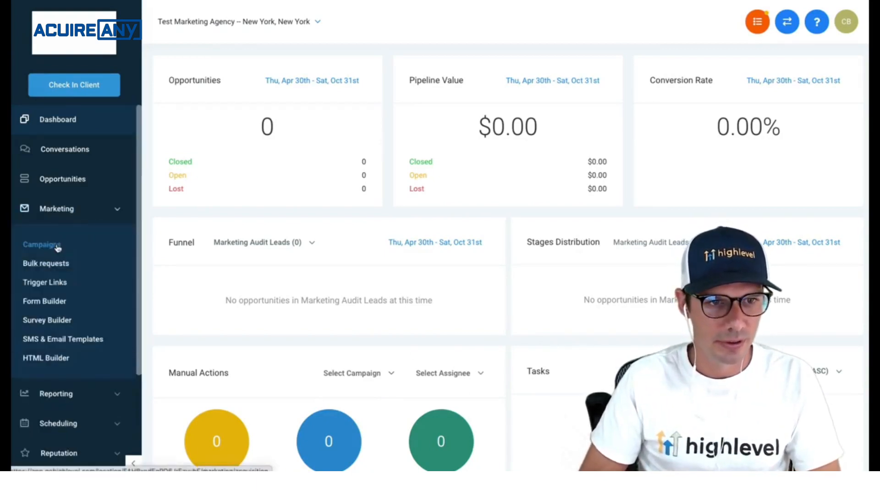
left_click(58, 247)
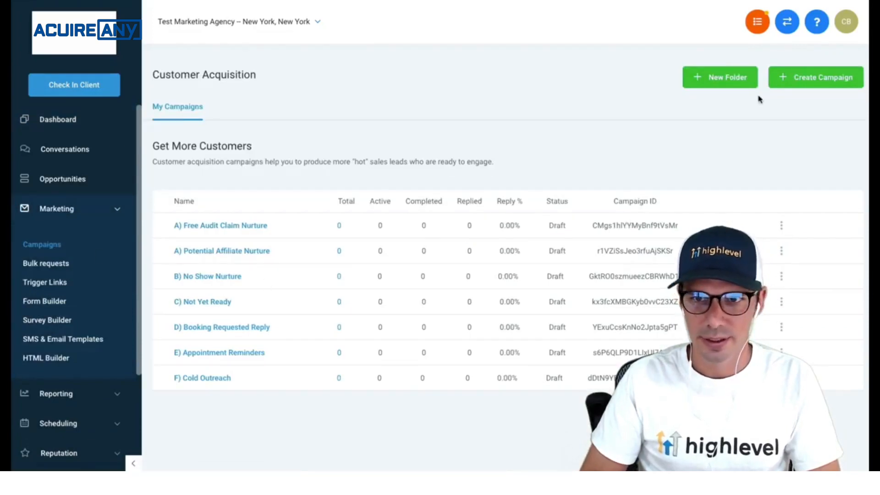
left_click(732, 84)
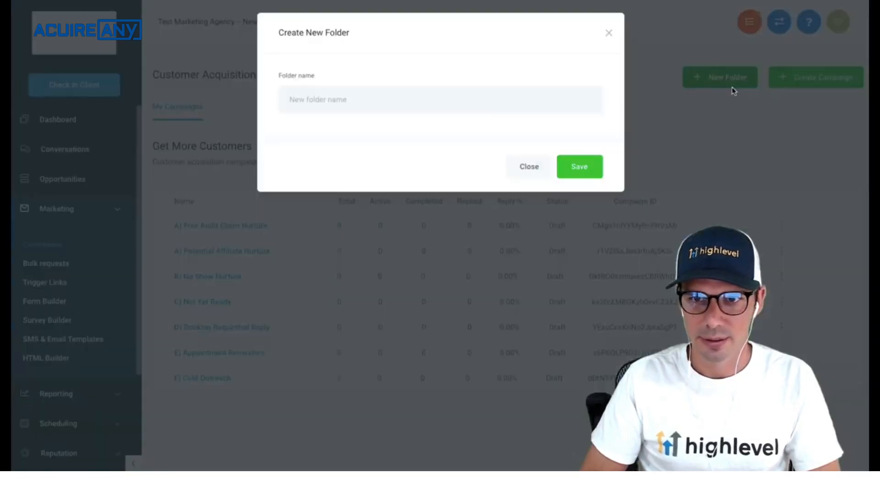
left_click(500, 109)
type("Webinar")
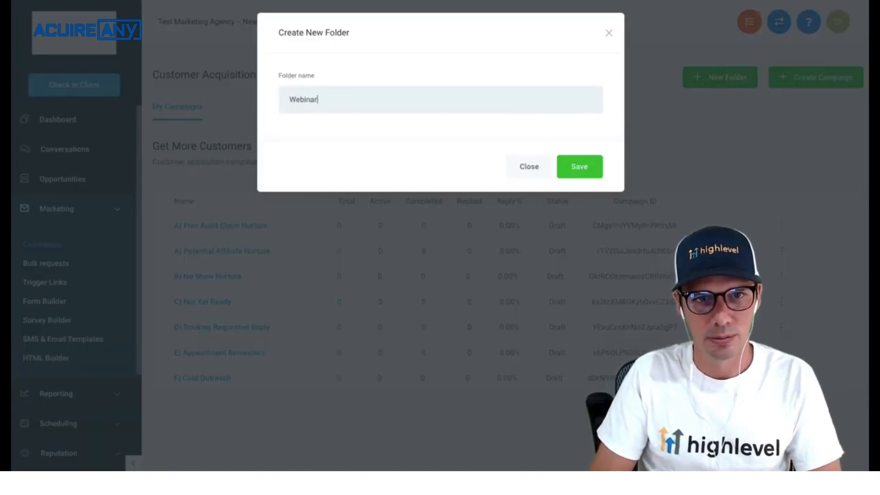
left_click(576, 170)
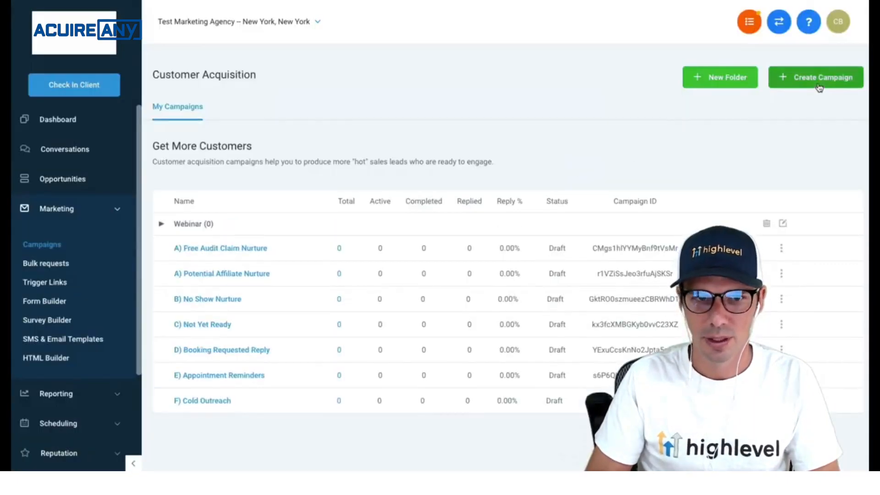
- Create a campaign named Webinar filed inside the Webinar folder
left_click(819, 88)
left_click(361, 100)
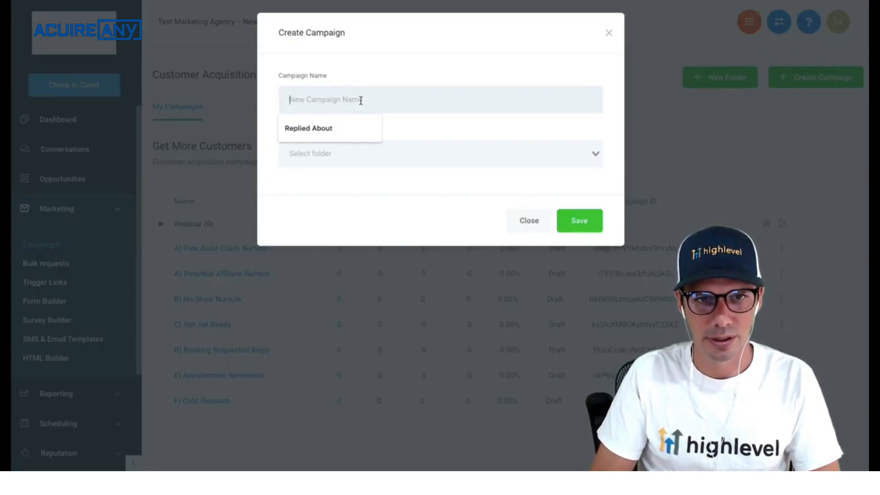
type("Webinar")
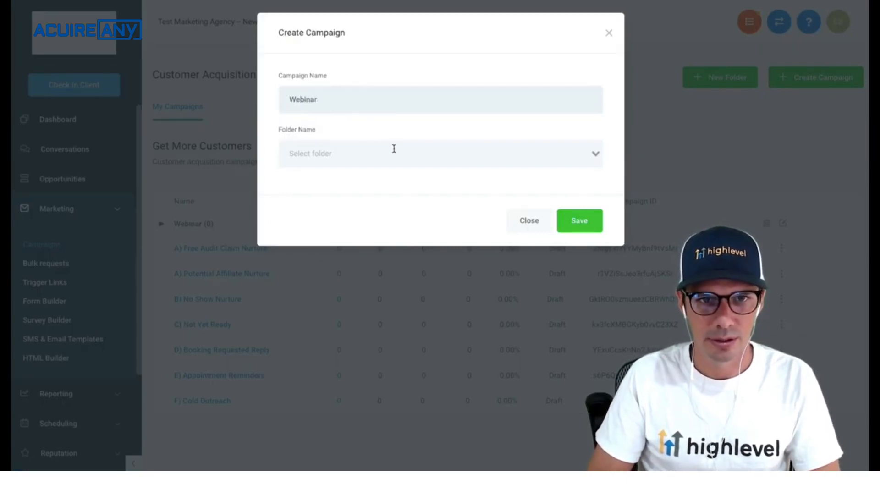
left_click(393, 149)
left_click(379, 177)
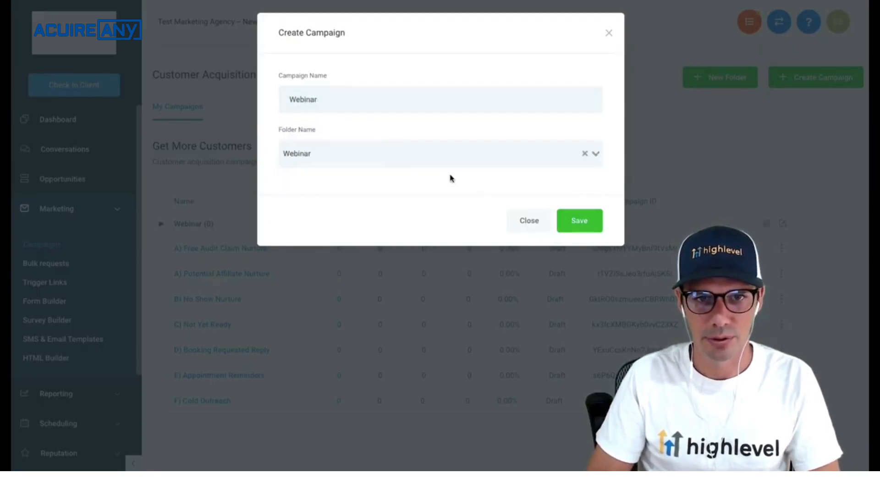
left_click(572, 221)
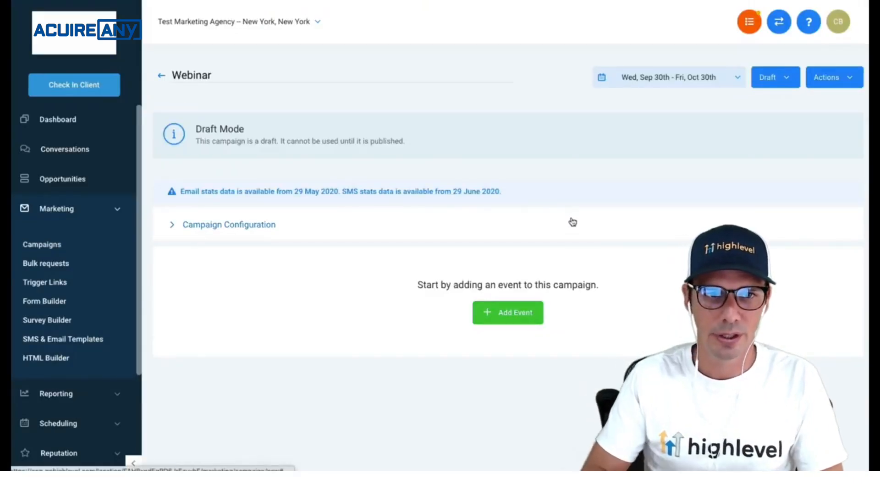
- In Campaign Configuration, enter the sender's From name and pick the suggested sender email address
left_click(221, 231)
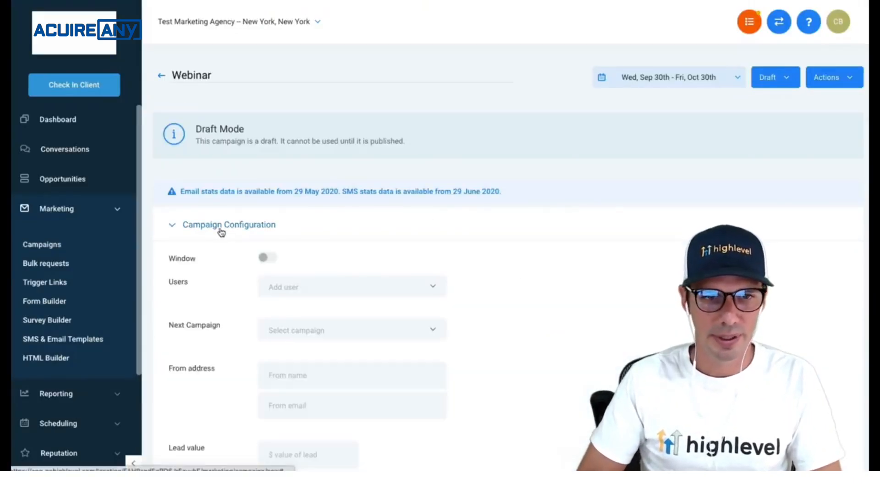
scroll(307, 253, "down", 5)
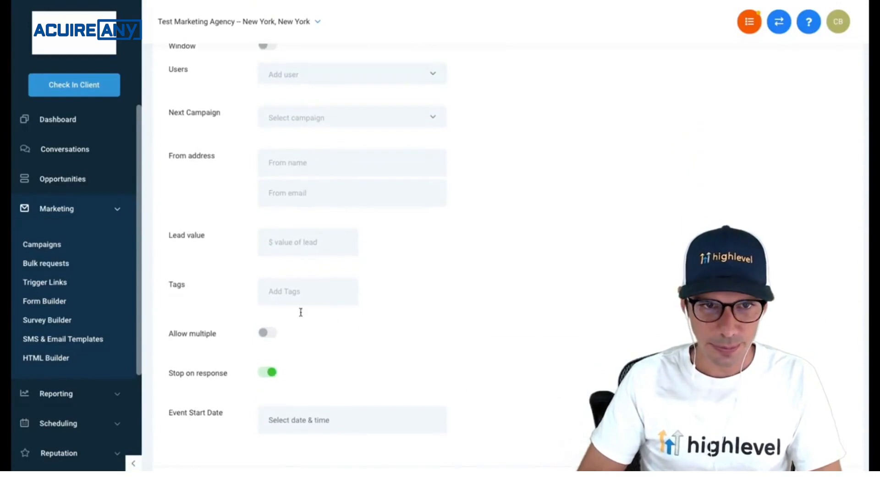
scroll(304, 336, "down", 1)
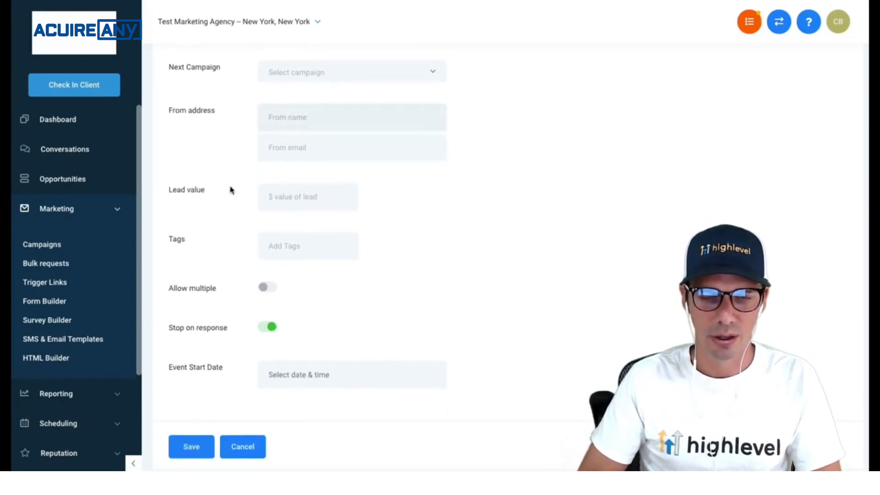
type("Ch")
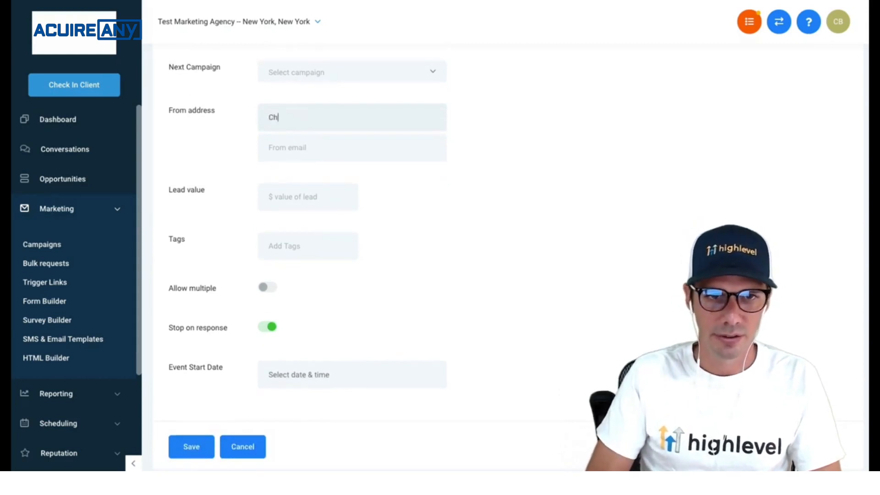
type("ase's WE")
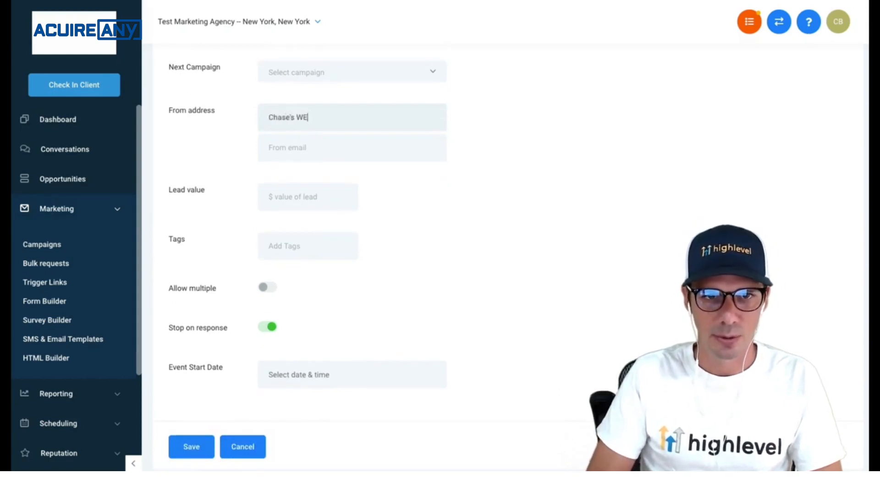
key("BackSpace")
key("BackSpace")
type("Marketing")
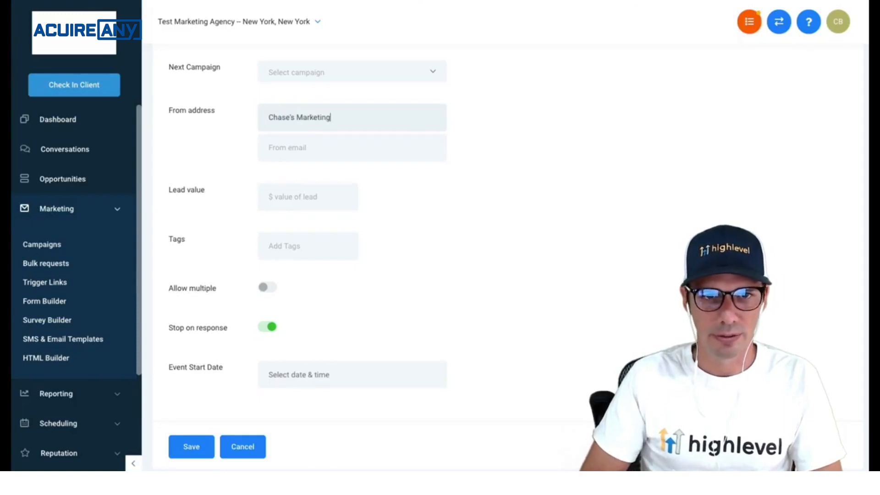
left_click(301, 154)
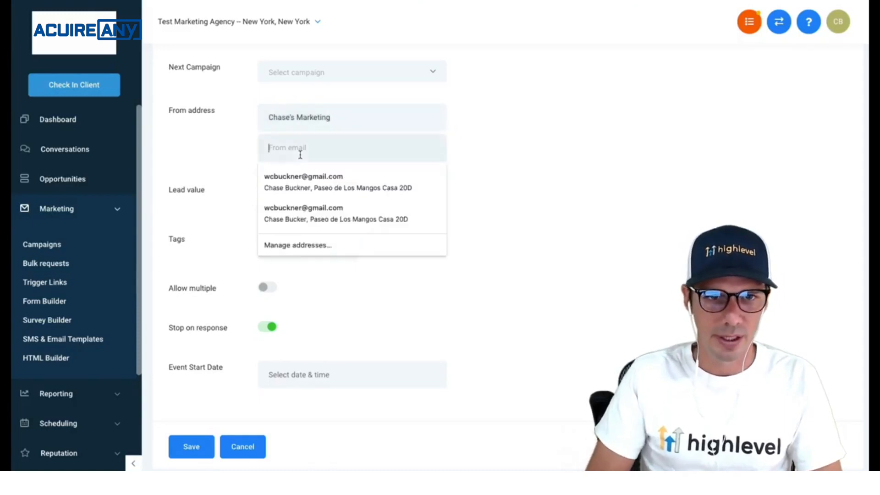
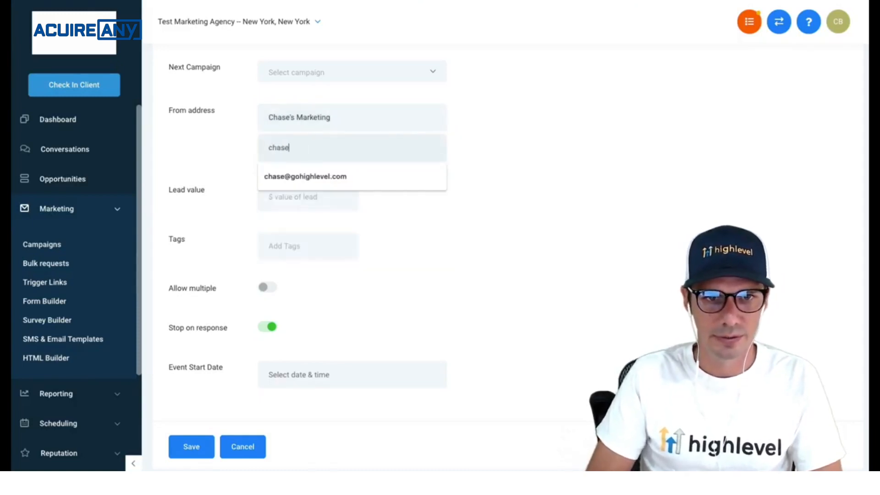
left_click(303, 176)
- Set the event start date to Fri, Nov 6, 2020 1:00 PM and save the configuration
scroll(202, 275, "down", 2)
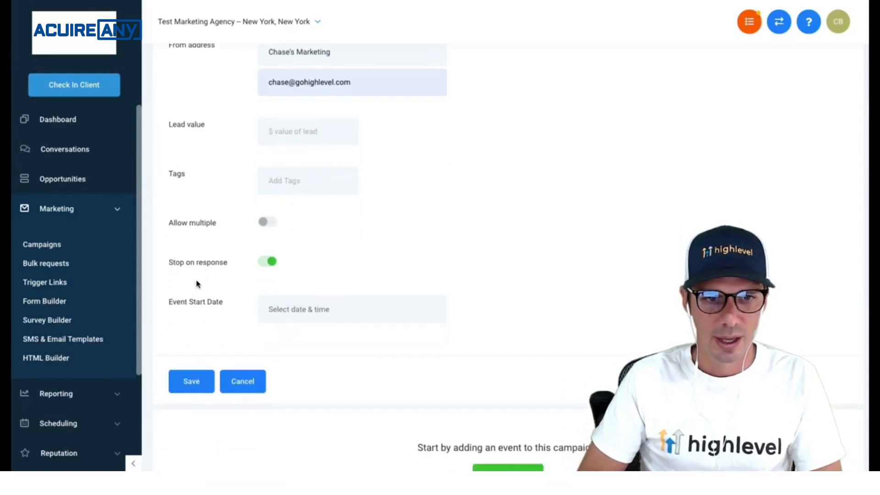
left_click_drag(171, 304, 229, 307)
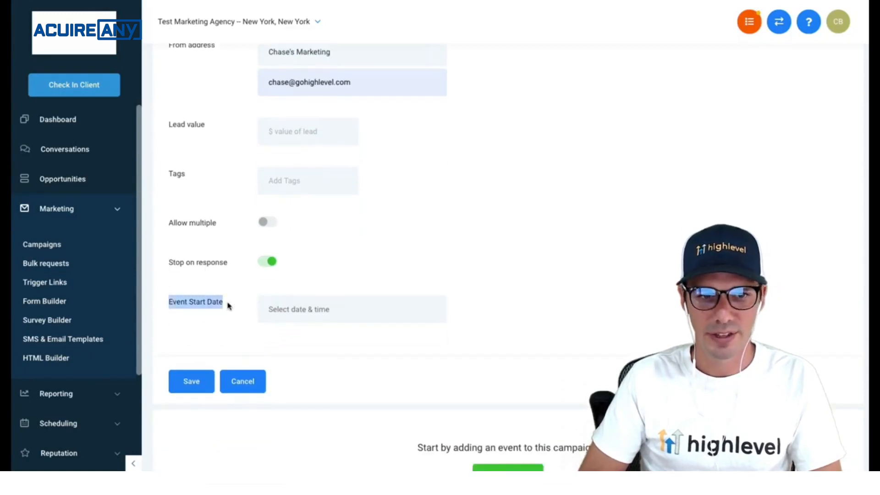
left_click(311, 320)
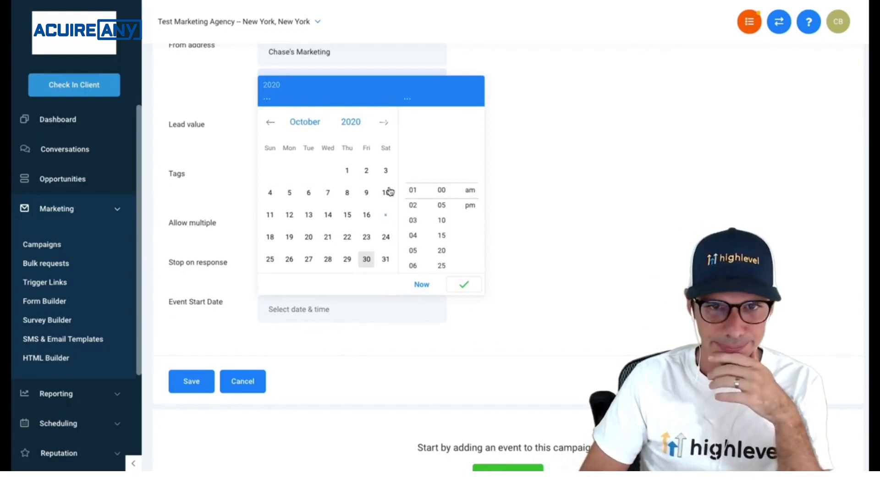
left_click(385, 125)
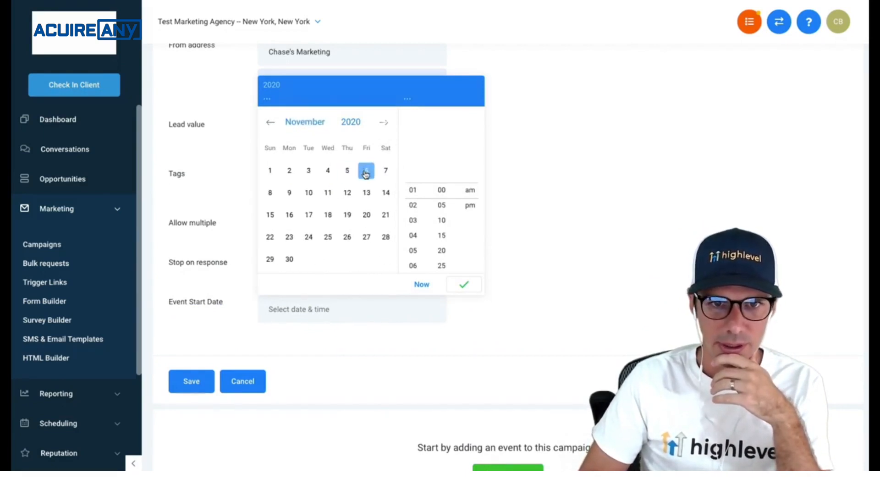
left_click(366, 173)
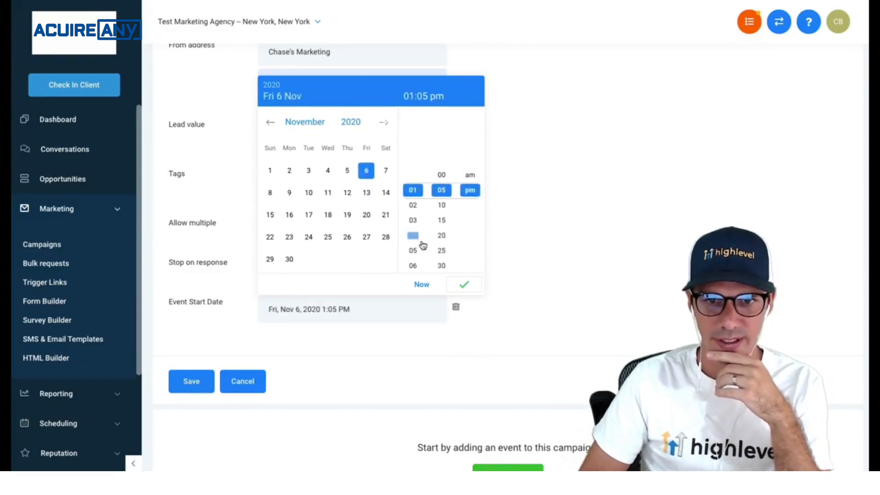
left_click(442, 176)
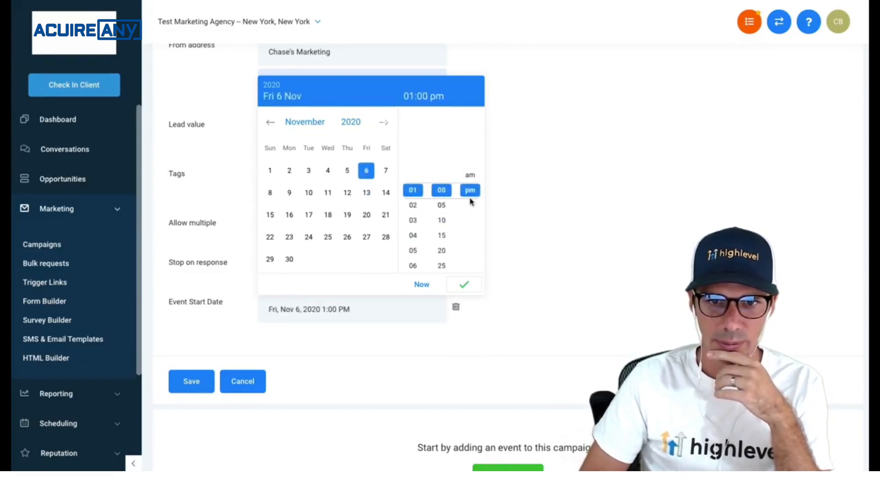
left_click(475, 286)
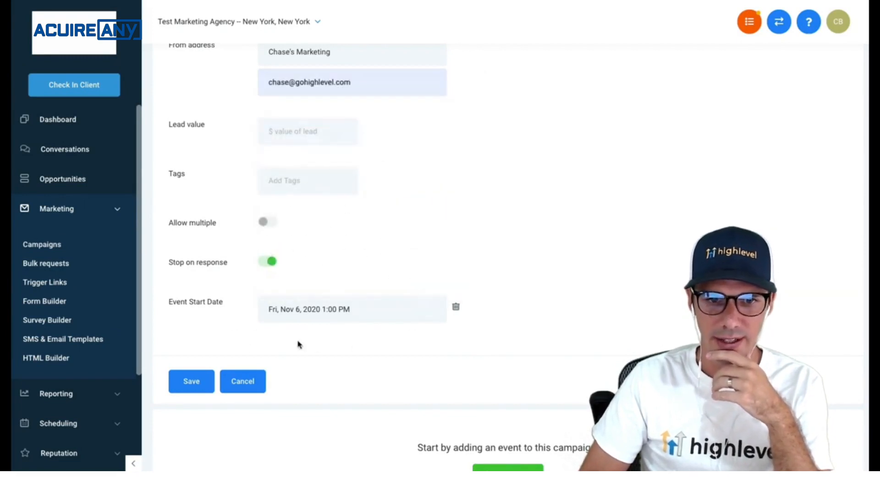
left_click(186, 386)
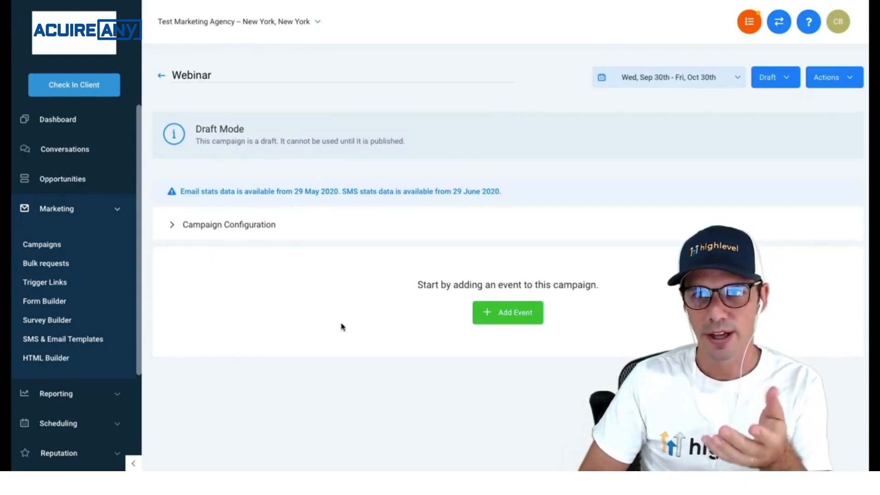
- Add an email step whose body opens with 'Hi' and the contact's first name
left_click(493, 315)
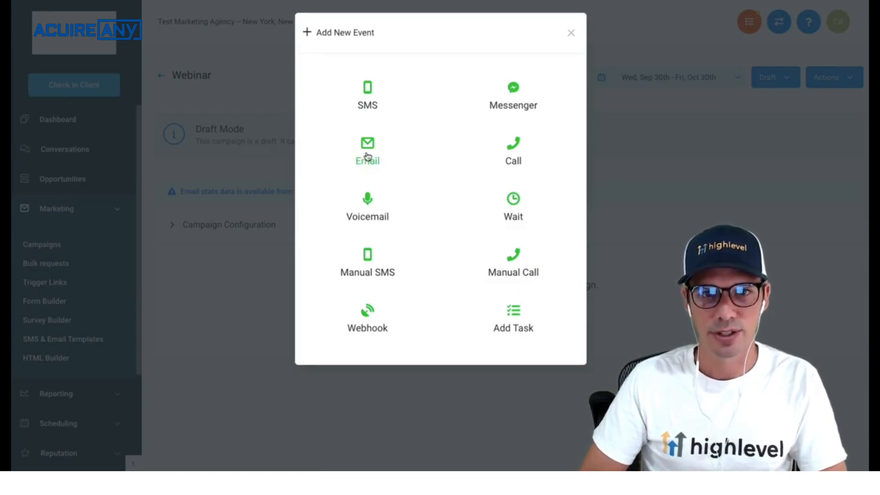
left_click(368, 156)
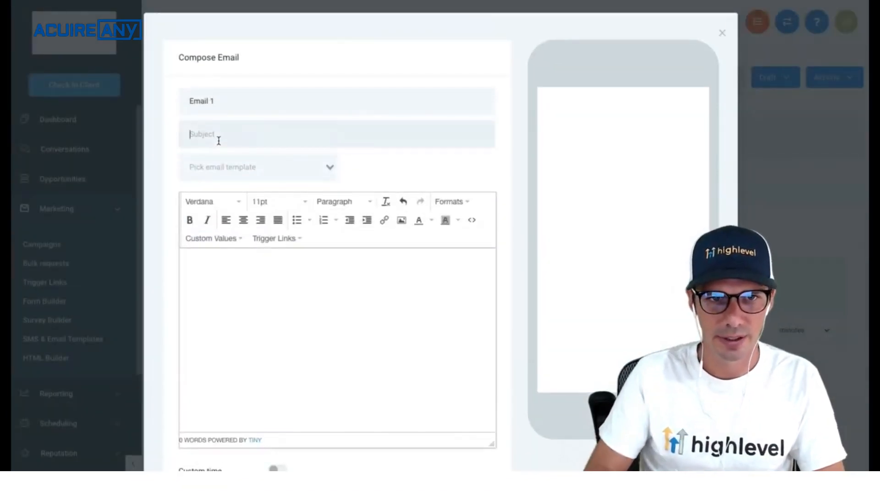
type("Thanks for registeri")
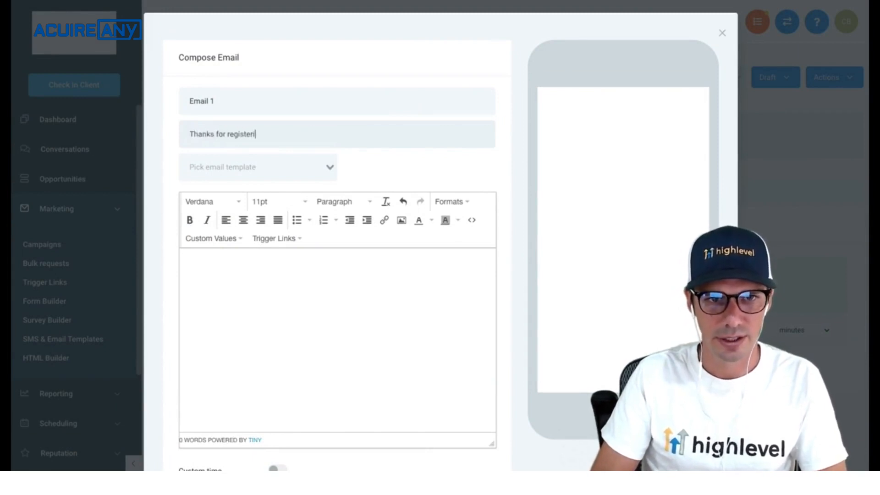
type("Hi")
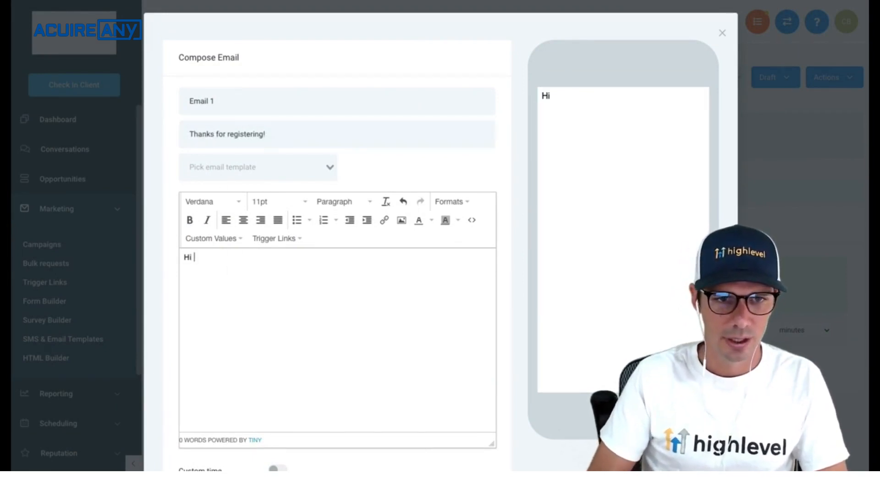
left_click(212, 239)
mouse_move(229, 257)
mouse_move(351, 255)
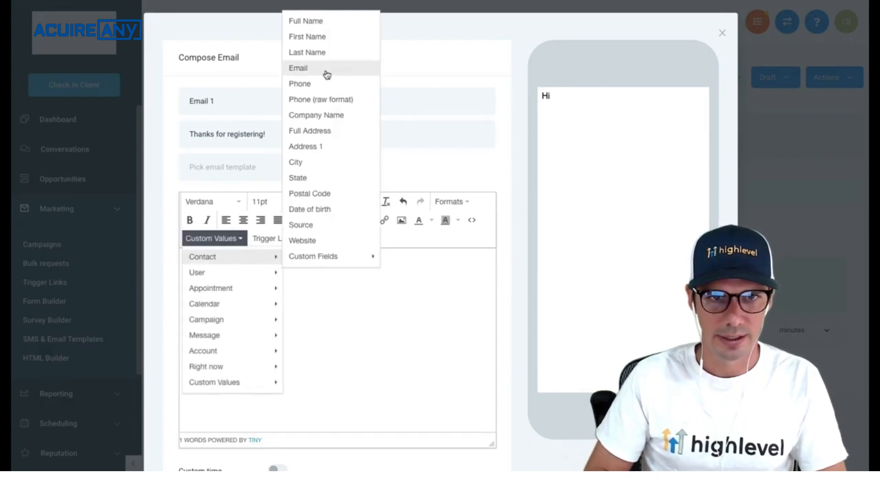
left_click(310, 37)
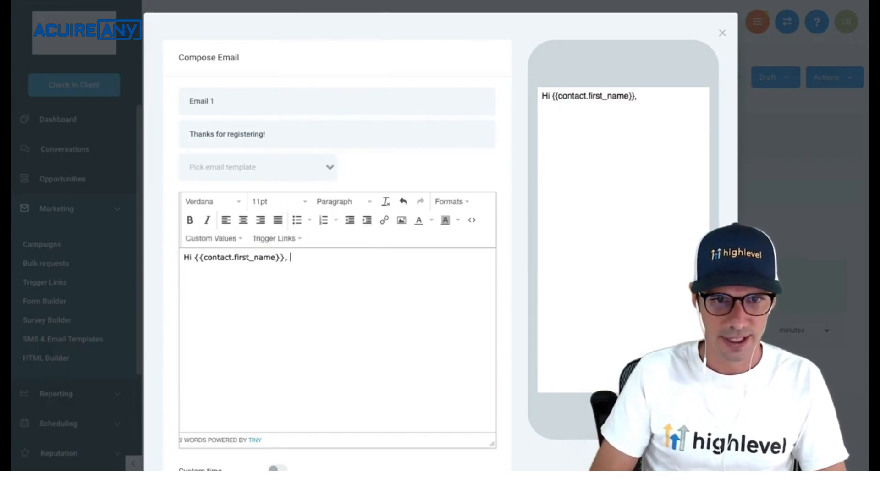
- Write the thanks-for-signing-up text about the Nov 6th 1pm Webinar and reminders, then save Email 1
type("Thanks for re")
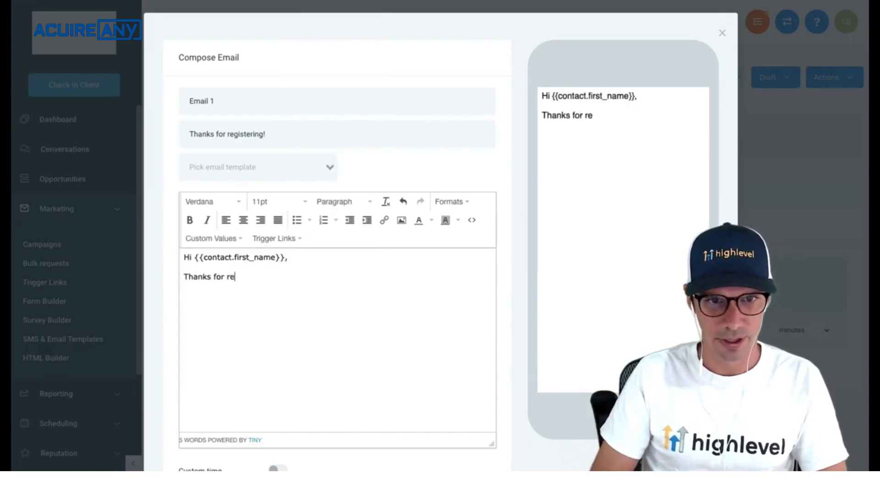
type("gistering")
key("BackSpace")
key("BackSpace")
key("BackSpace")
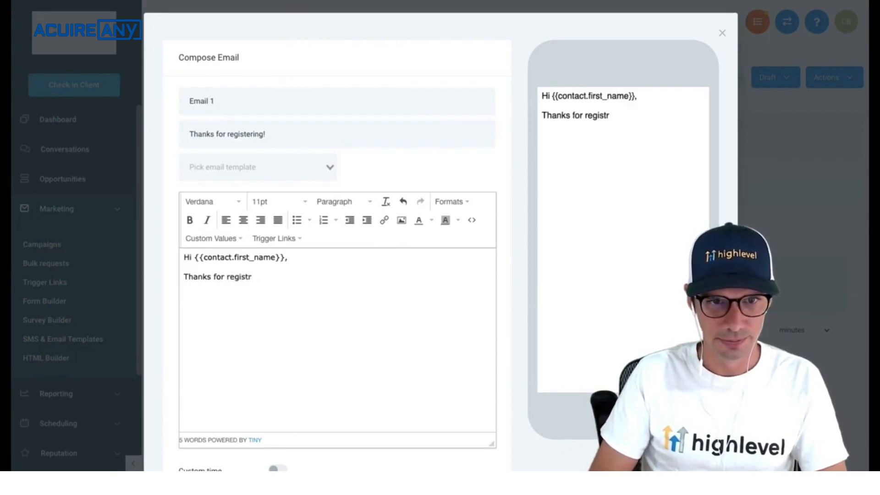
type("ign fo ")
type("our ")
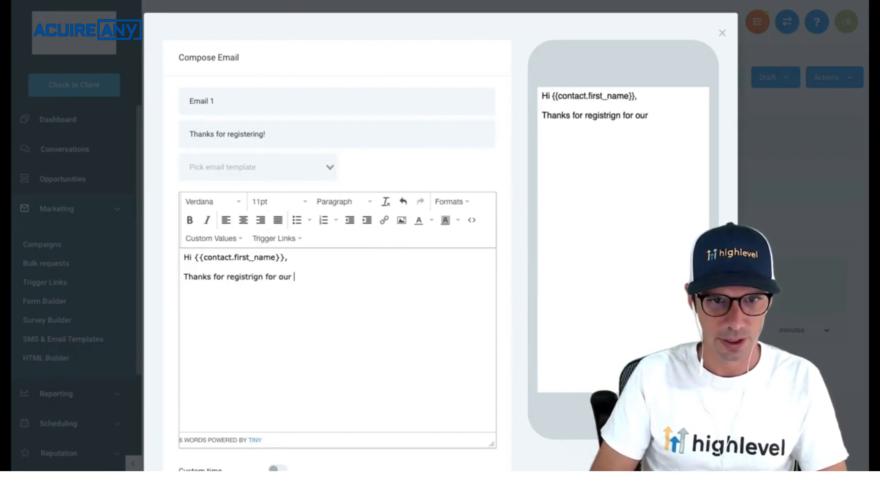
type("Webinar")
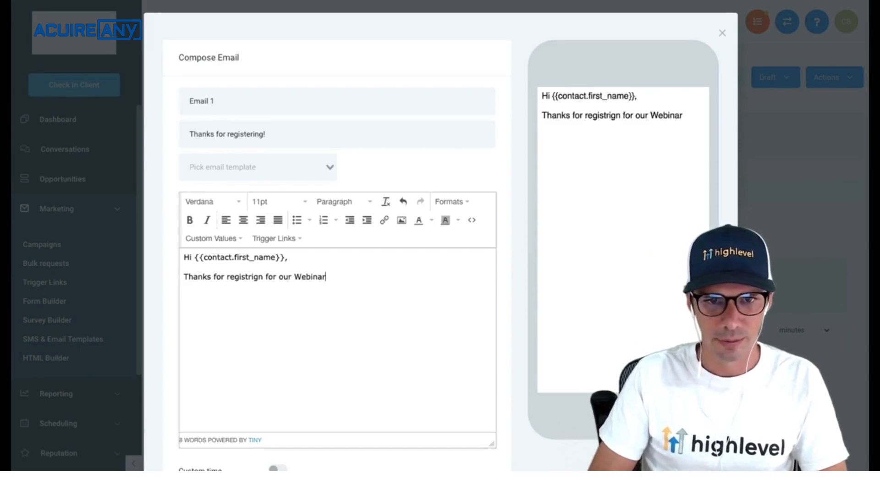
type(". on ")
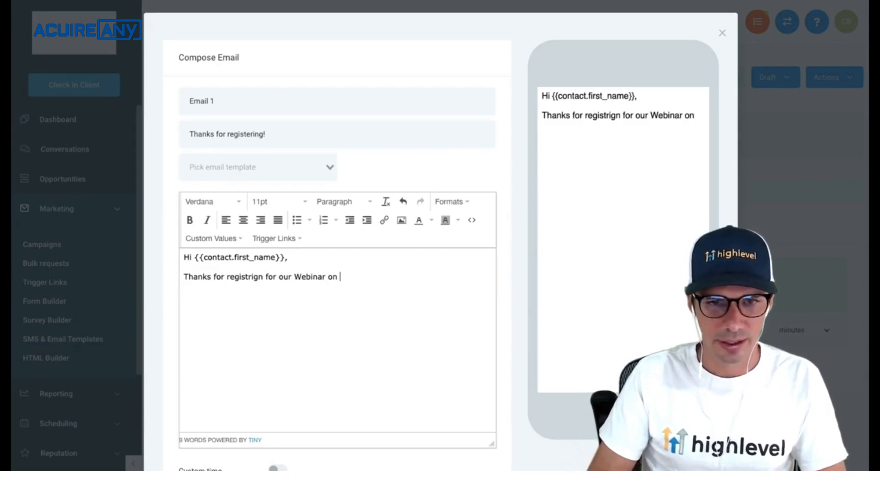
type("Nov ")
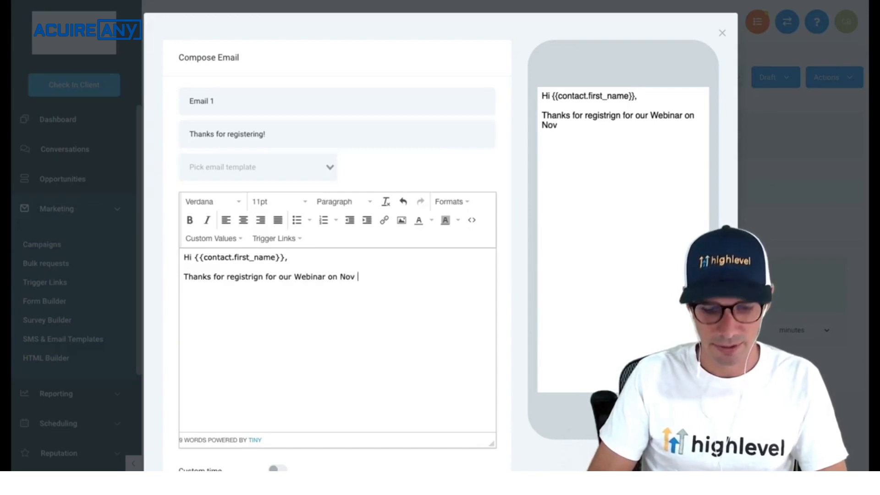
type("6th at 1p")
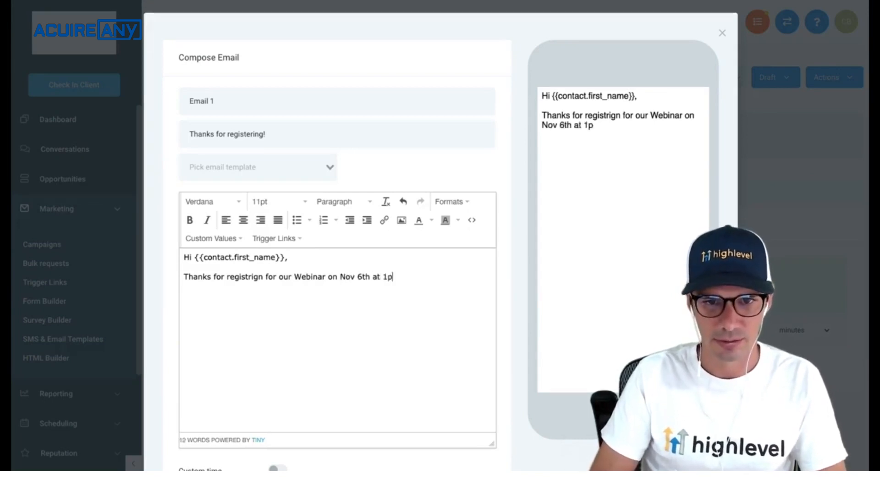
type("m. ")
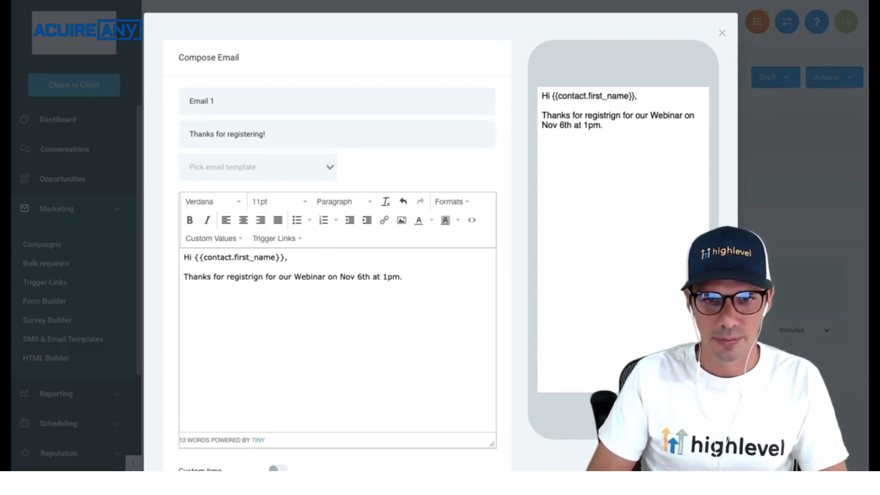
type("You will receive")
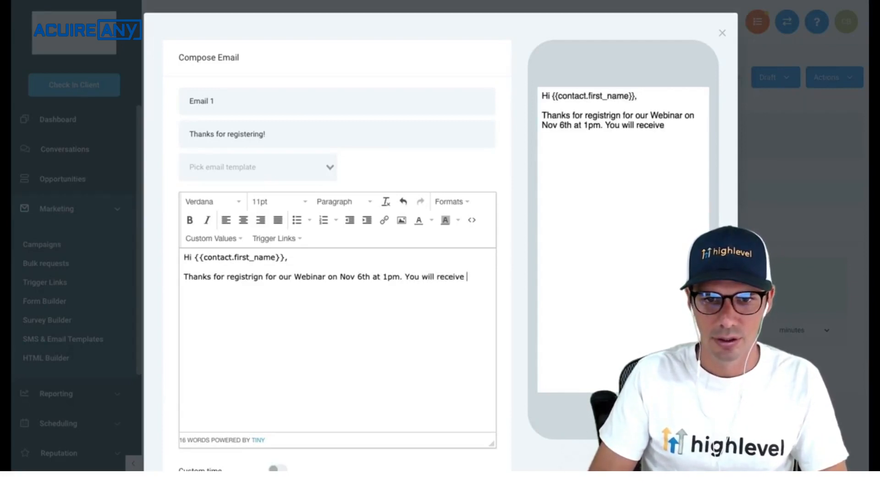
type(" a few reminde")
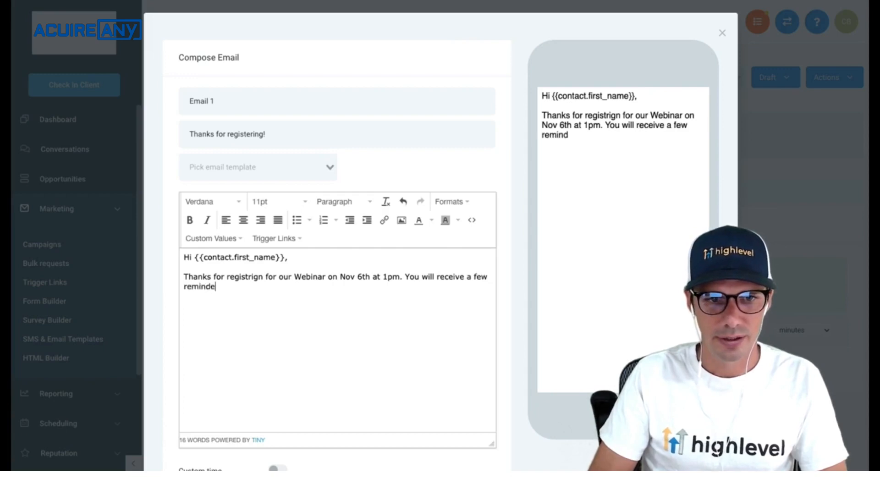
type("rs leading up to th")
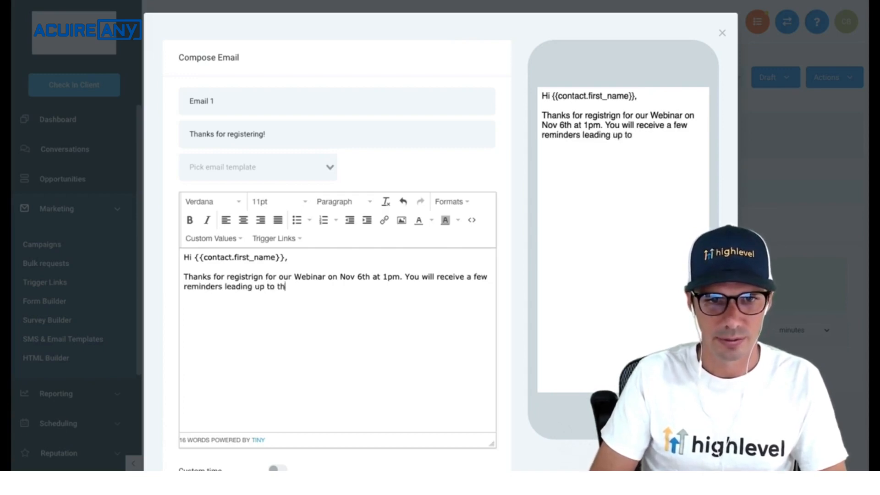
type("e event!")
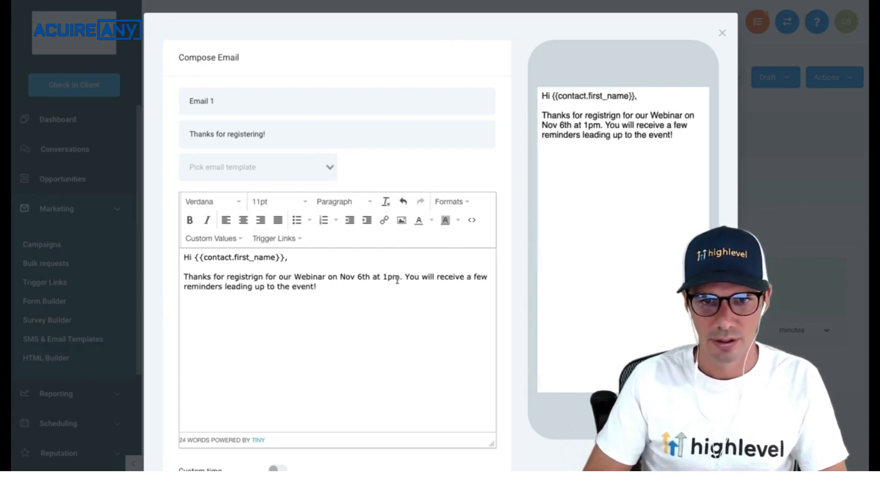
type("Weh")
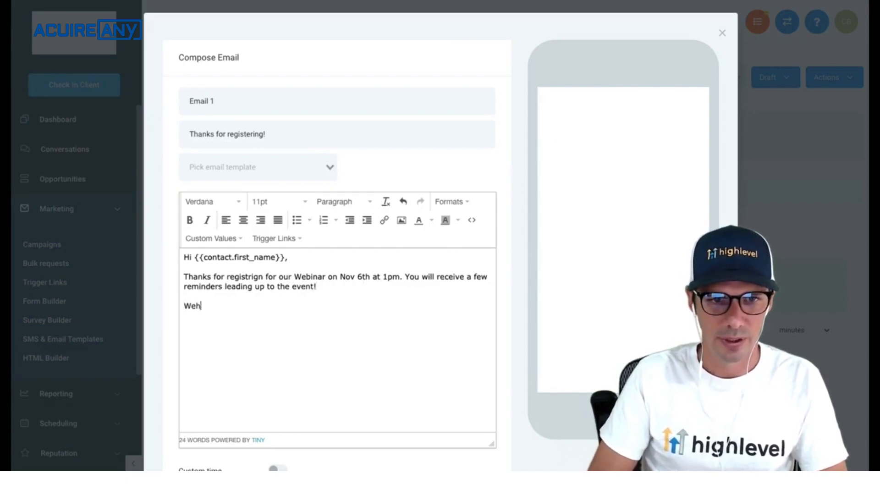
type("nhe it's t")
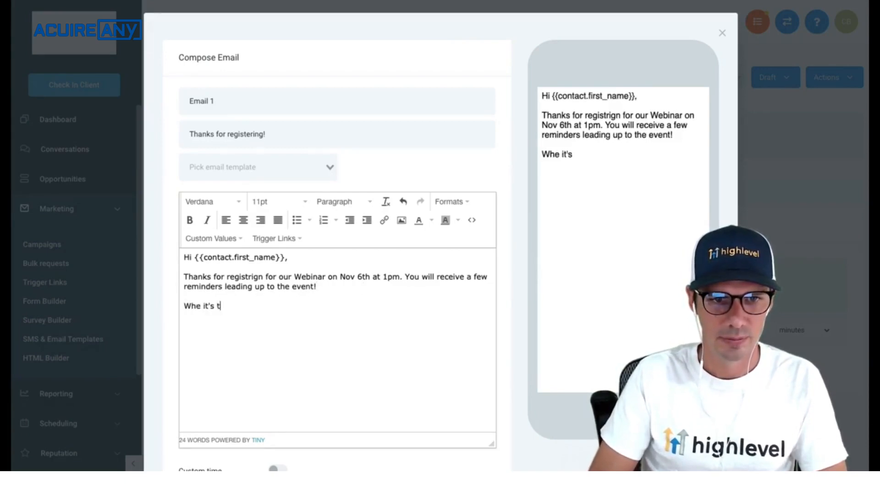
type("ime, please ")
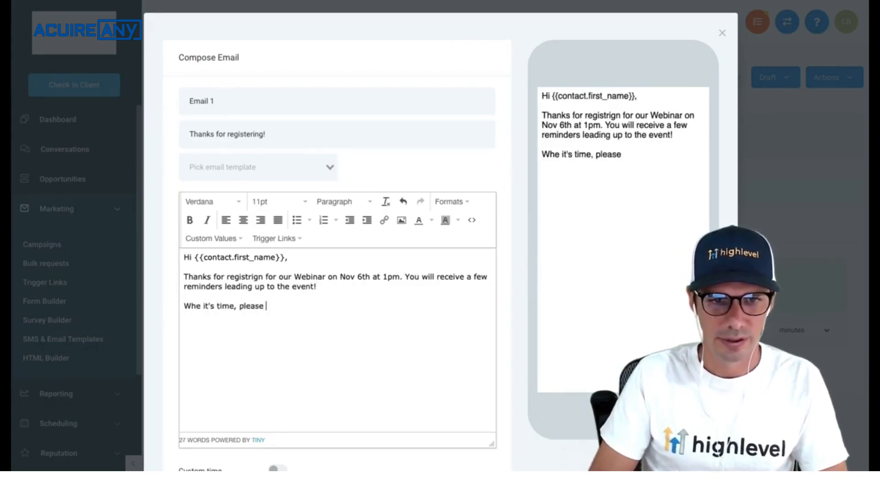
type("join via this")
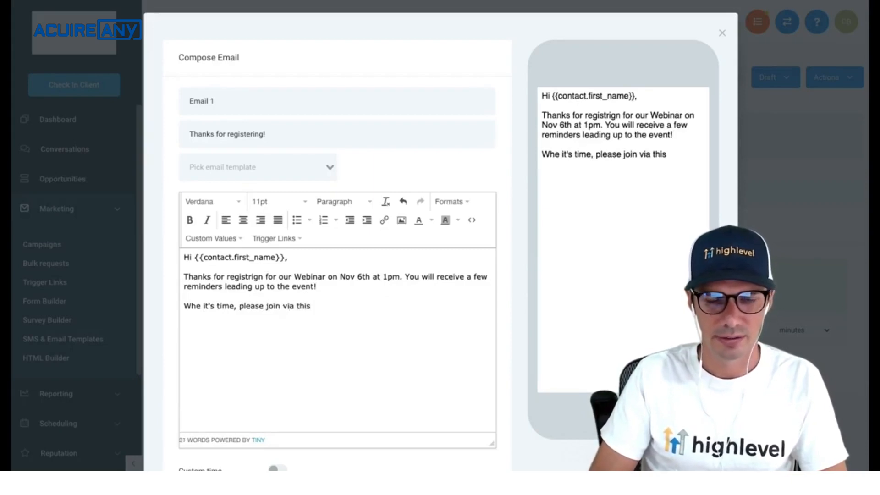
type(" link:")
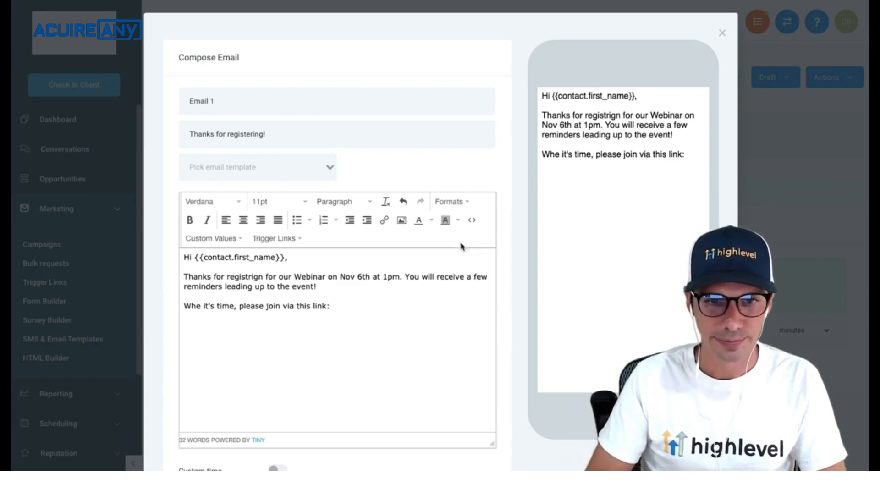
scroll(444, 392, "down", 2)
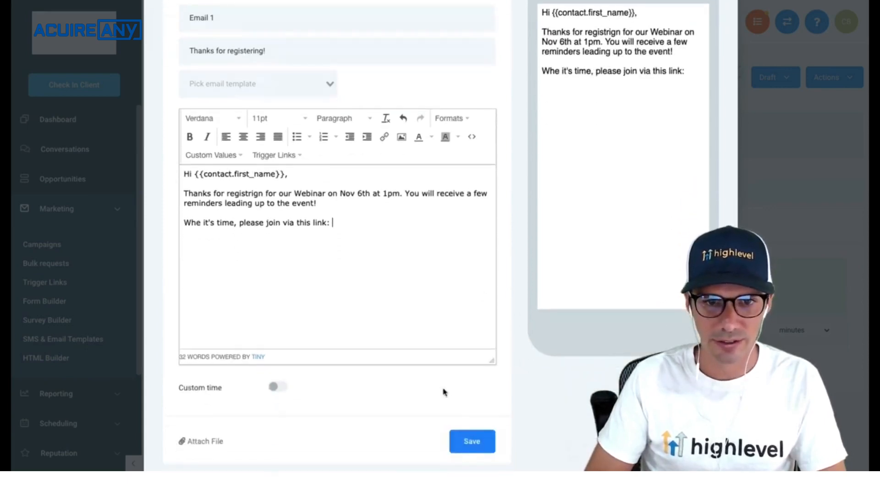
left_click(480, 445)
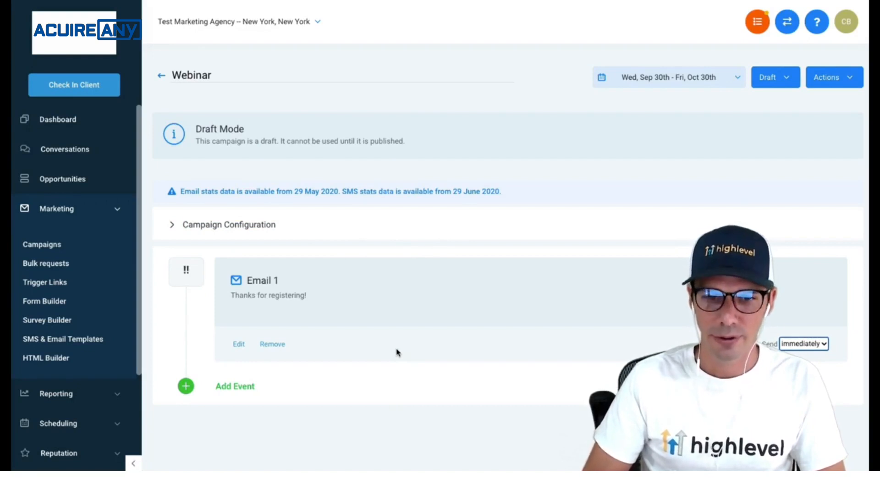
- Add a second email with the subject 'Our Awesome Webinar is Tomorrow!'
left_click(242, 386)
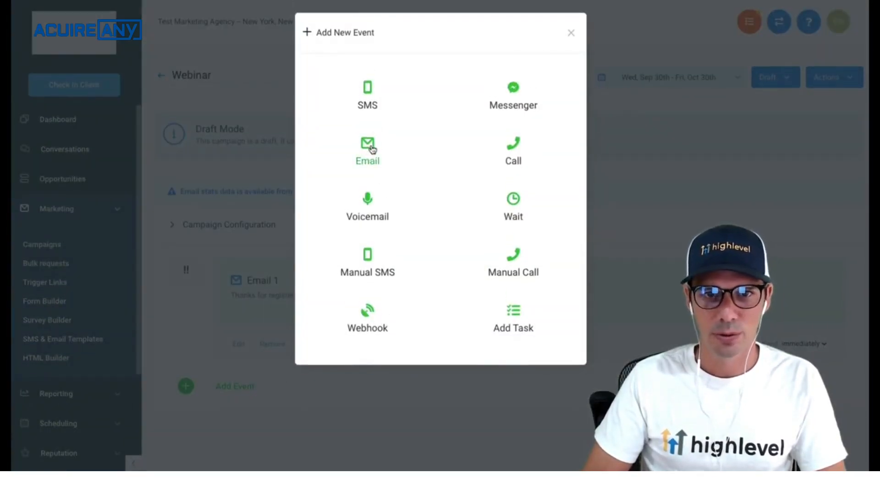
left_click(373, 149)
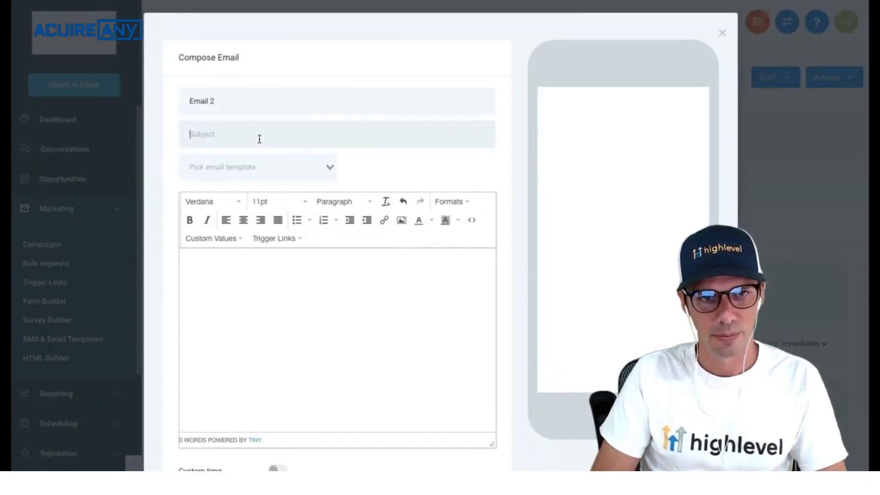
type("Our")
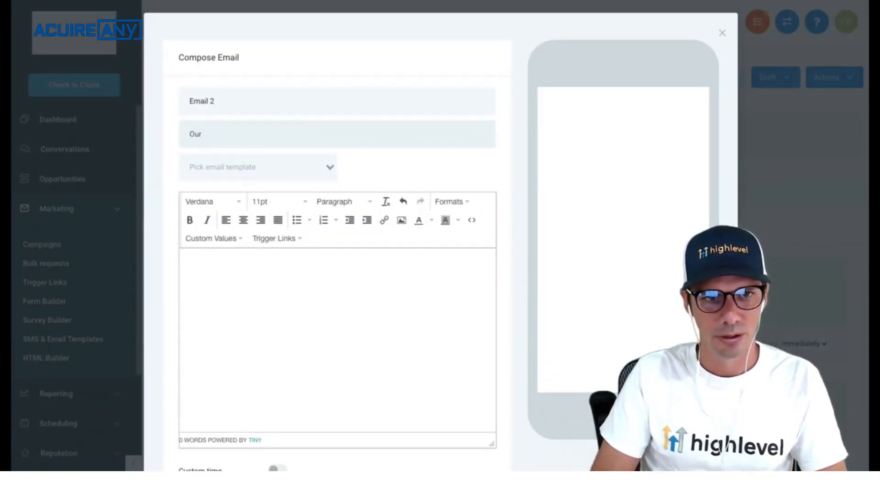
type(" Aweso")
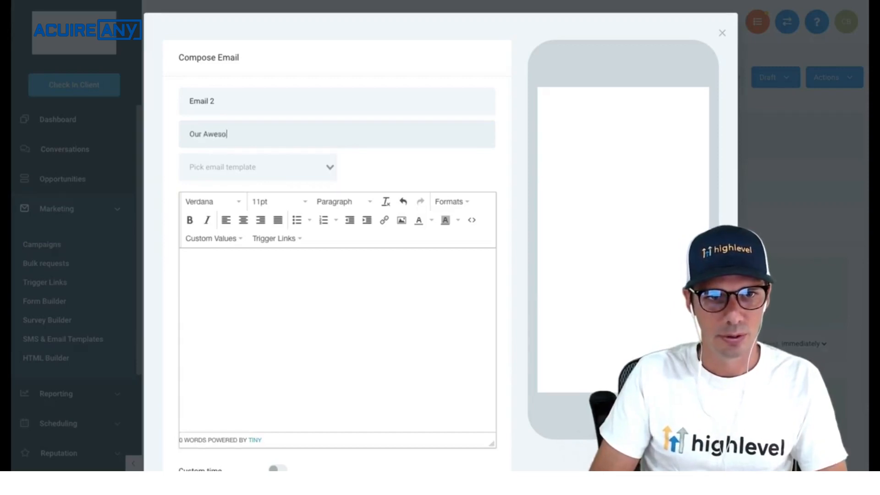
type("me WEbinar")
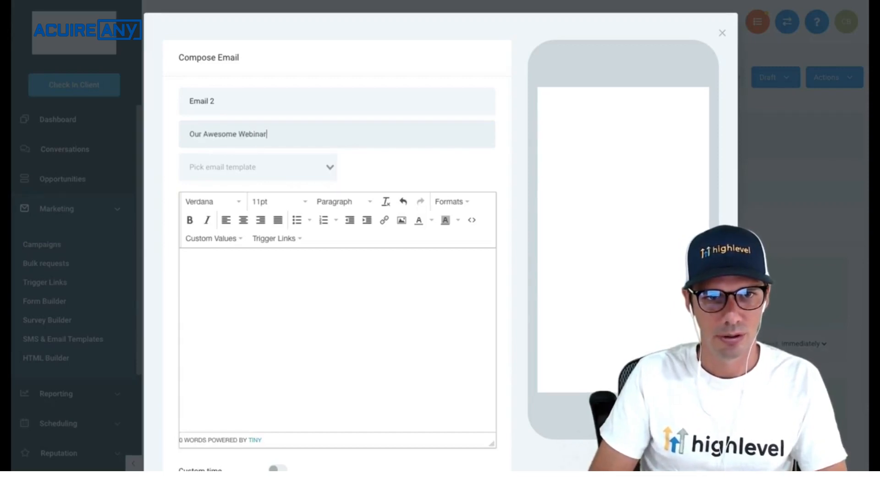
type(" is Tomorro")
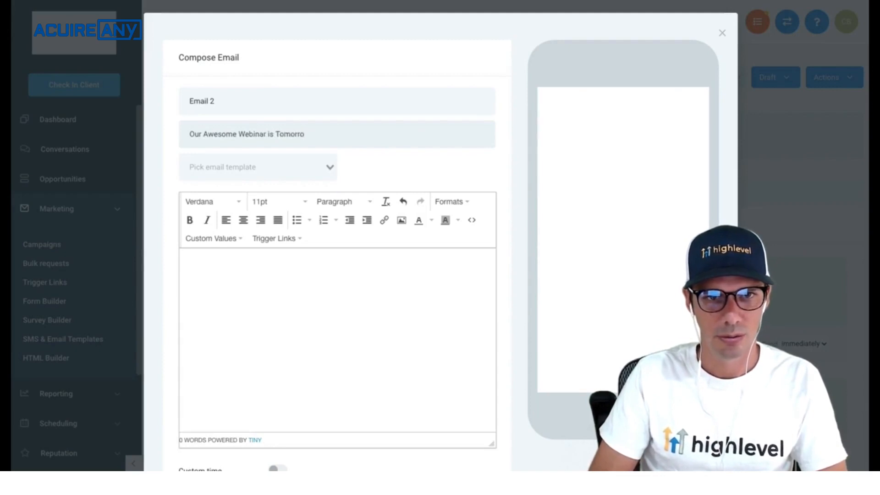
type("s")
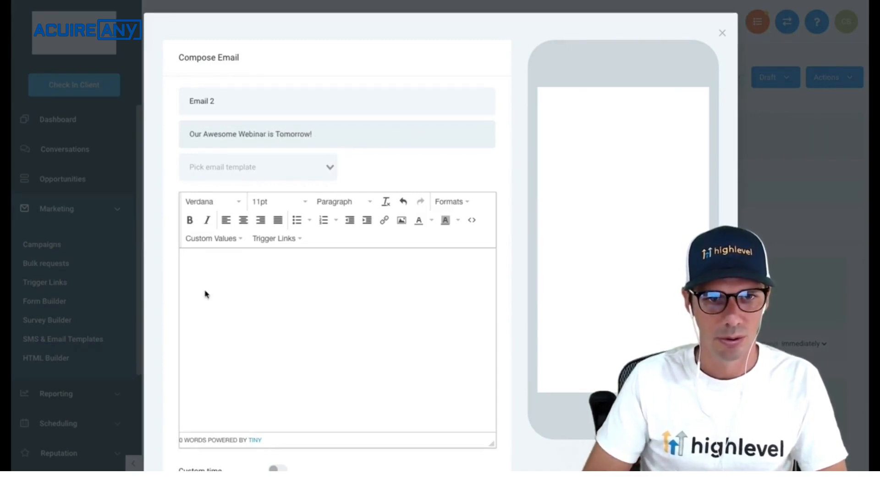
- Write the body 'Hi {{contact.first_name}}, Don't forget...' and save Email 2
left_click(204, 292)
type("Hi")
left_click(212, 239)
mouse_move(214, 256)
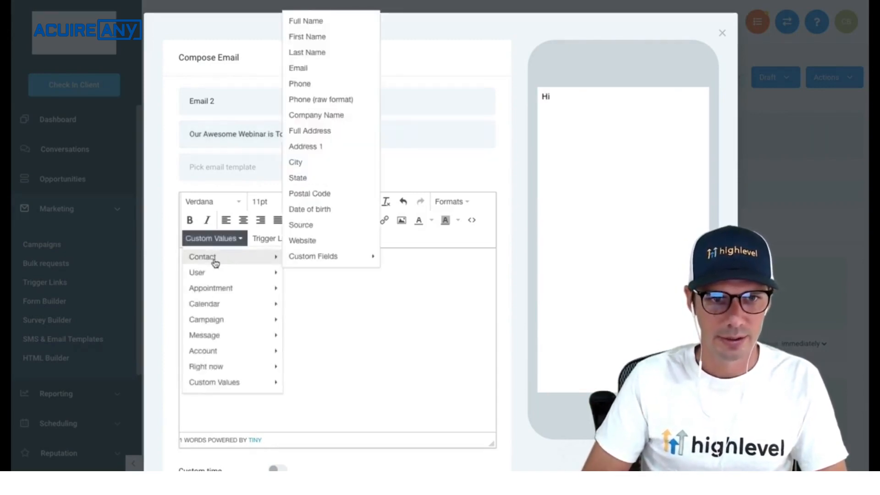
left_click(337, 37)
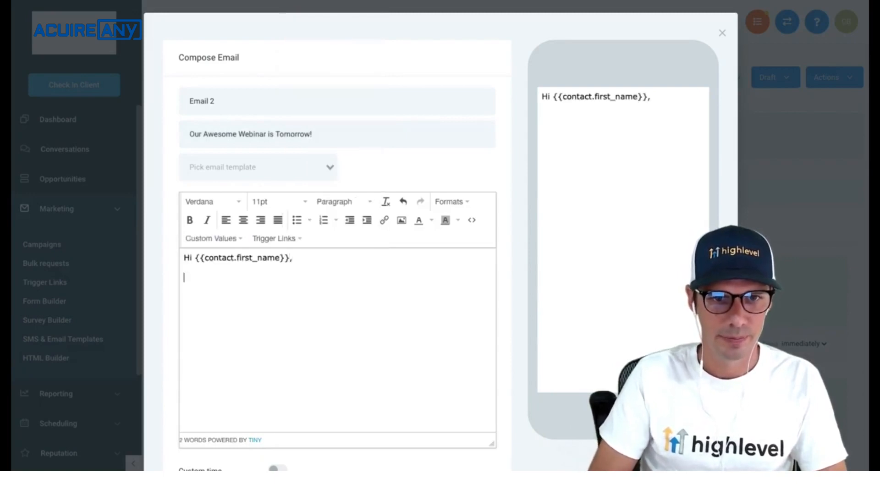
type("J")
type("Dont' f")
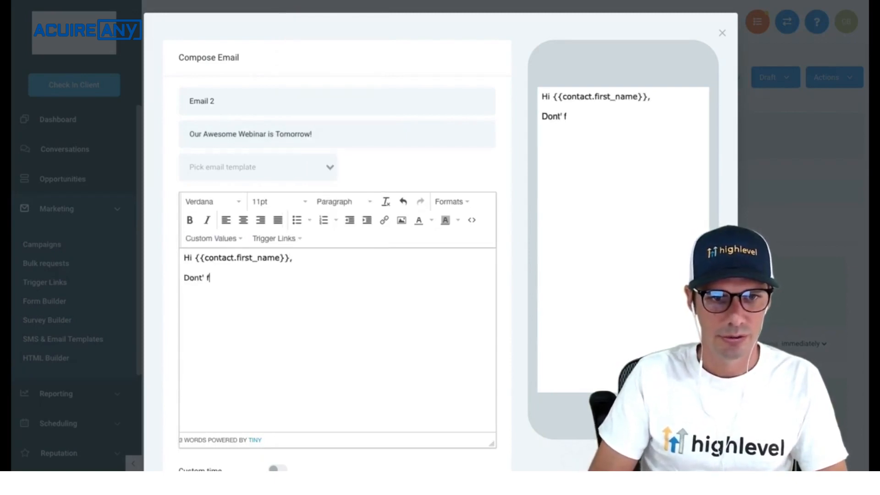
key("BackSpace")
key("BackSpace")
key("BackSpace")
key("BackSpace")
type("'t forget... .")
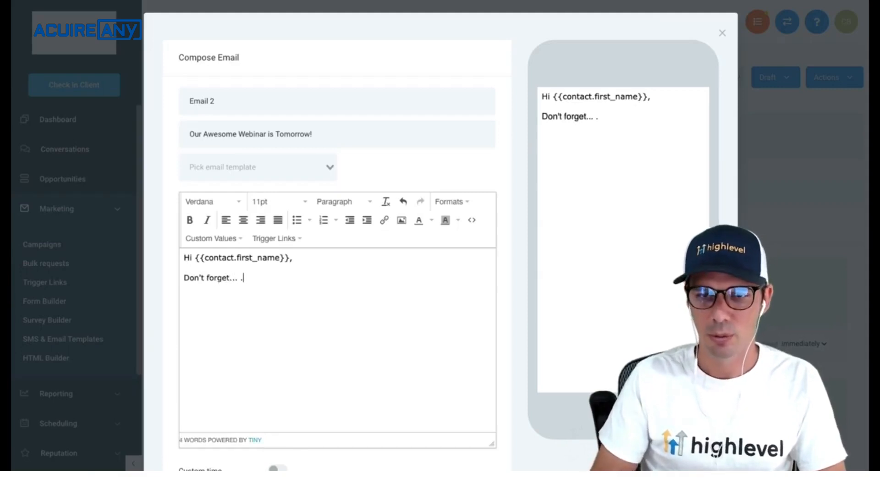
scroll(493, 303, "down", 1)
scroll(492, 303, "down", 1)
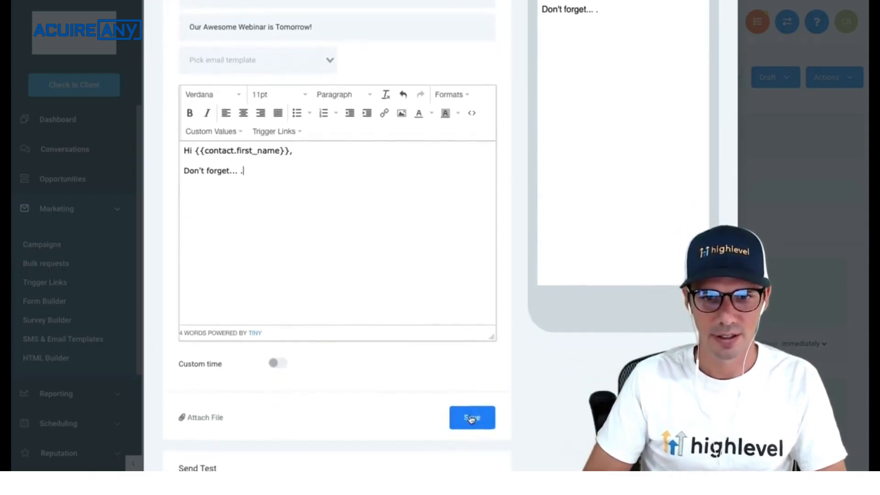
left_click(471, 418)
scroll(398, 349, "down", 1)
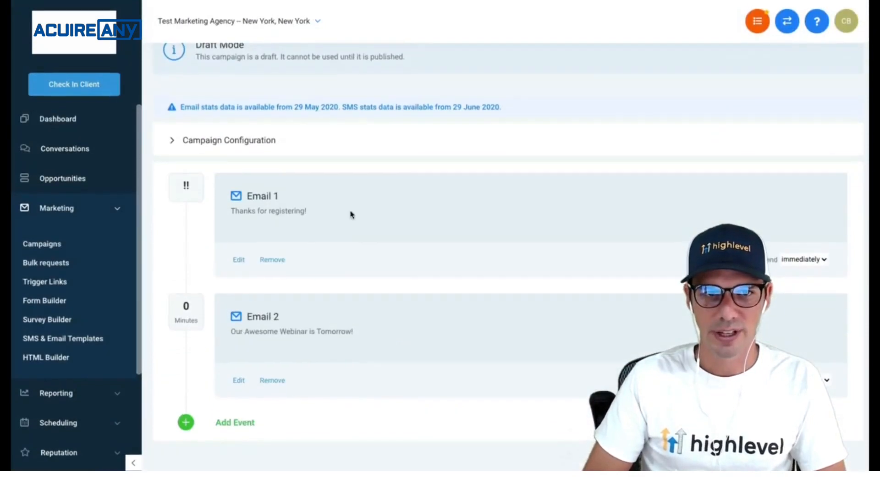
- Time Email 2 at 1 Day before the event start, then bring up a new event choice
left_click(216, 146)
scroll(232, 204, "down", 4)
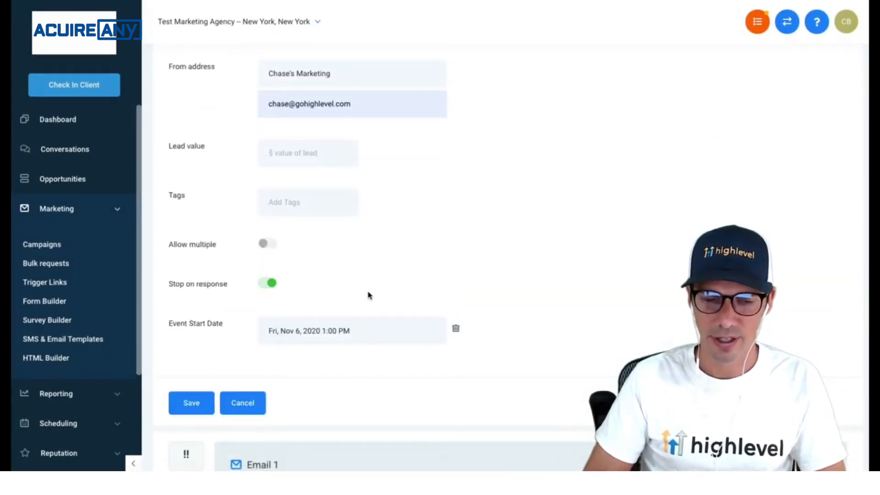
scroll(369, 295, "down", 5)
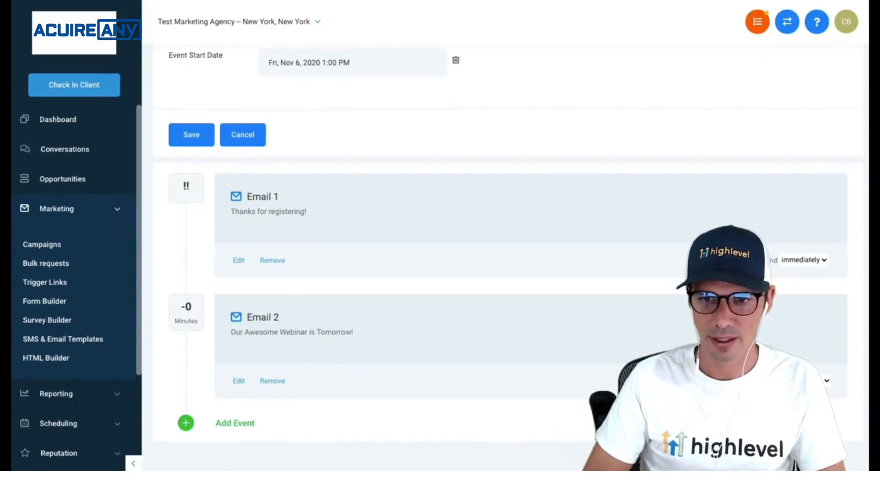
type("1")
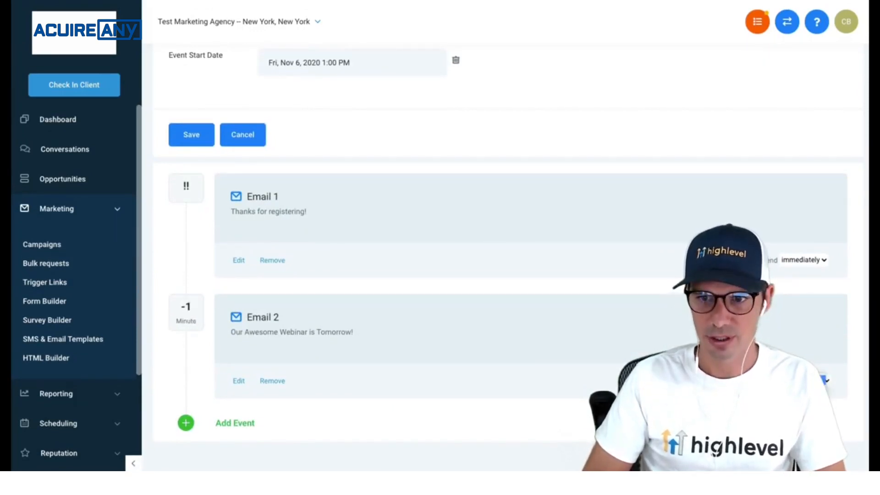
key("Tab")
key("d")
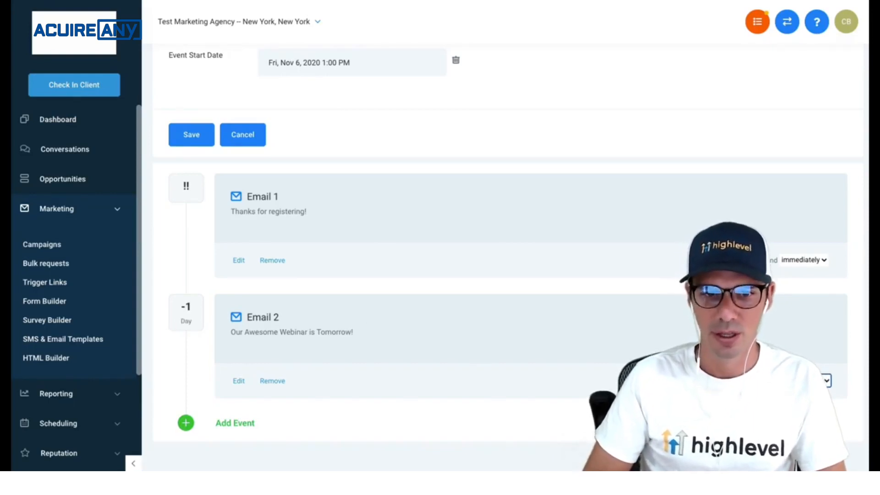
left_click(230, 423)
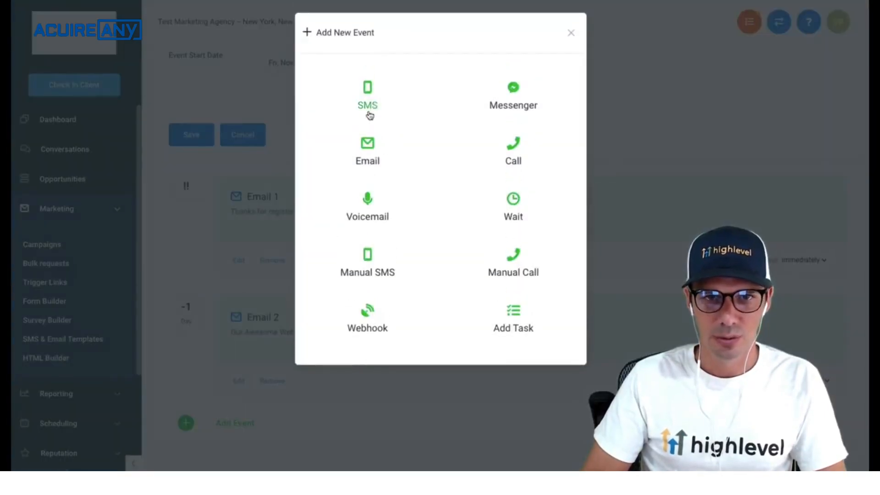
- Add an SMS step that opens with 'Hi' and the contact's first name
left_click(374, 107)
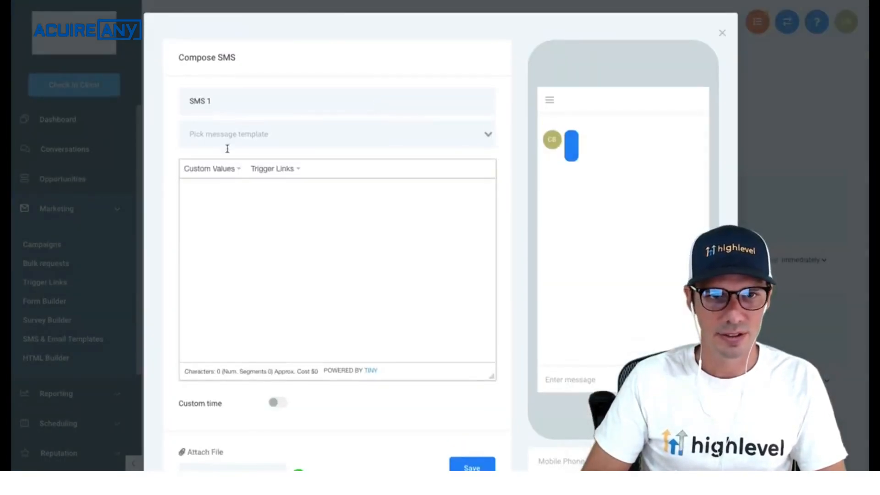
left_click(215, 176)
mouse_move(229, 187)
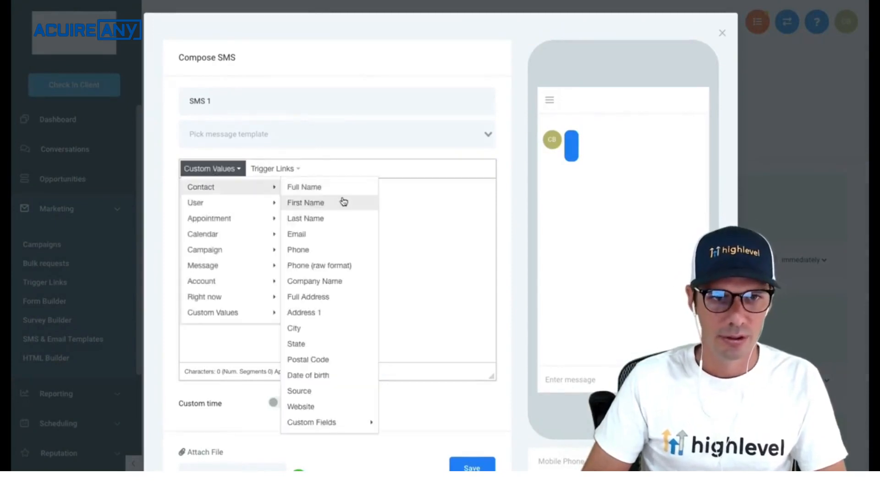
left_click(339, 200)
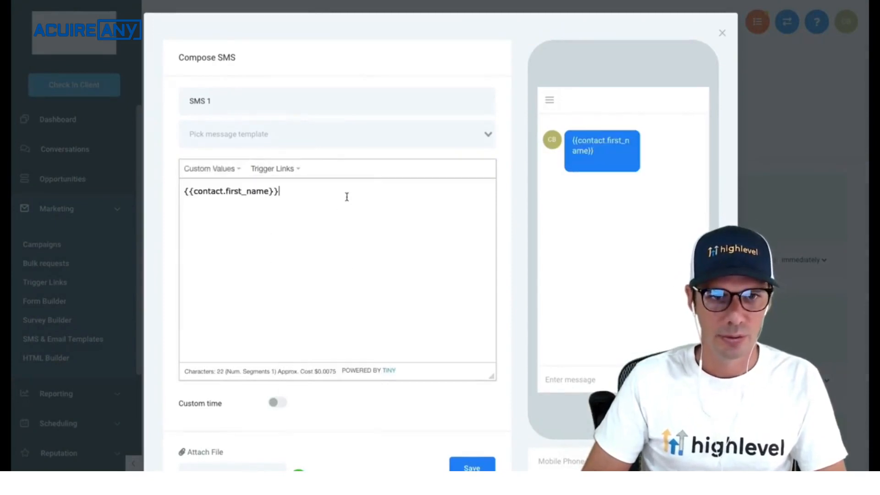
left_click(185, 192)
type("Hi")
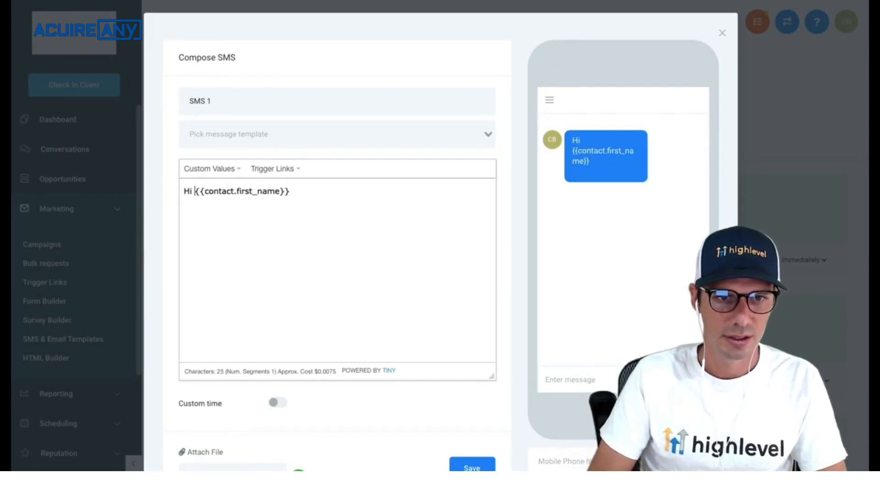
- Finish the SMS with 'looking forward to seeing you on the webinar in 1 hour!' and a link line, then save
left_click(313, 191)
type(", don't")
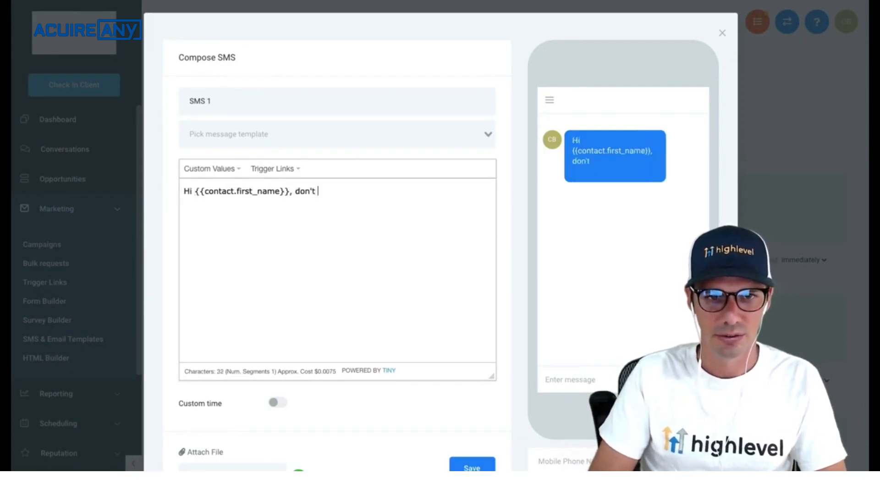
key("BackSpace")
key("BackSpace")
key("BackSpace")
key("BackSpace")
key("BackSpace")
key("BackSpace")
type("loo")
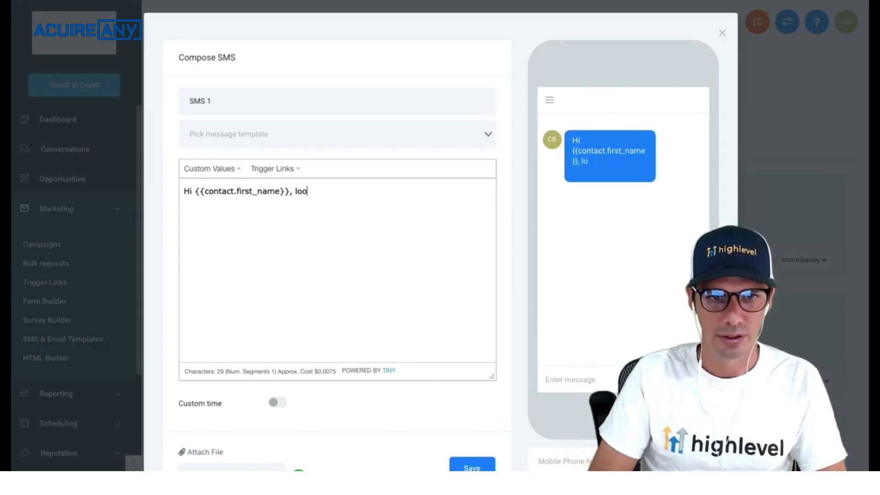
type("king forward to seei")
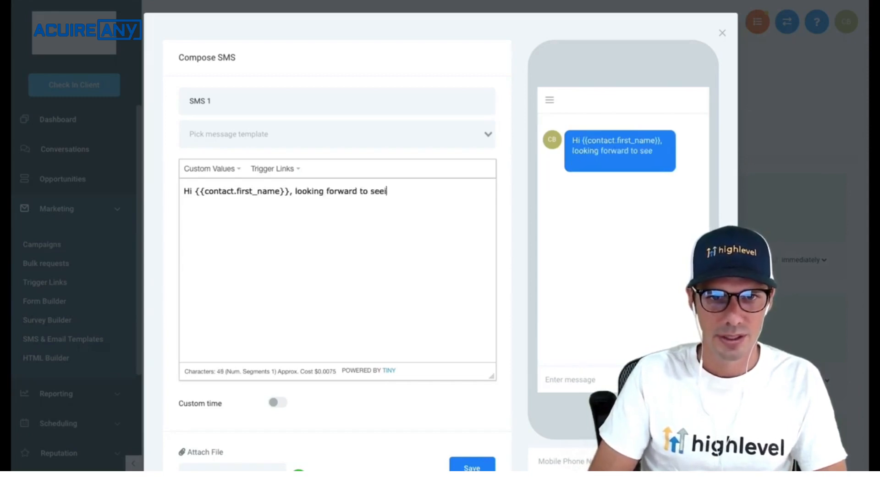
type("ng you on the webinar in ")
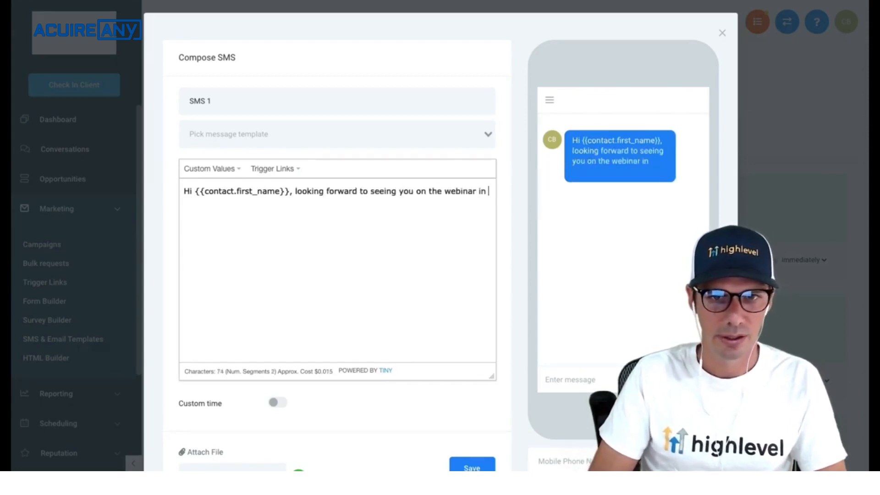
type("1 hour! ")
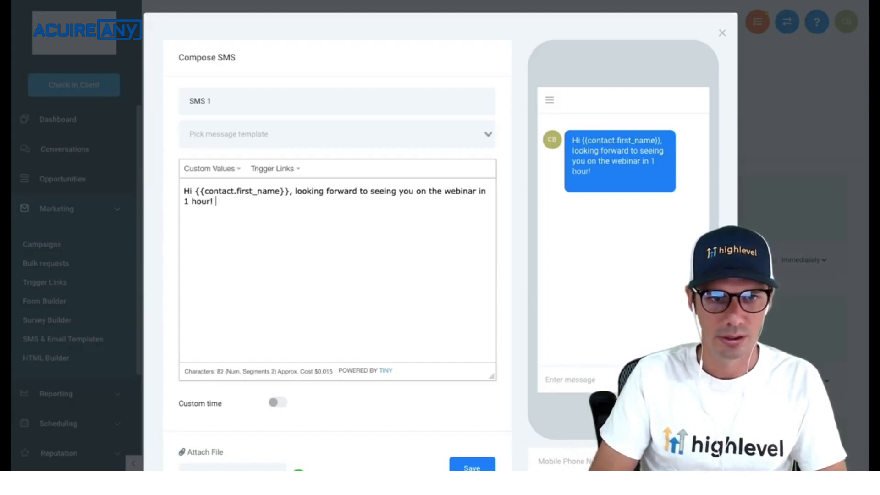
type("Please us")
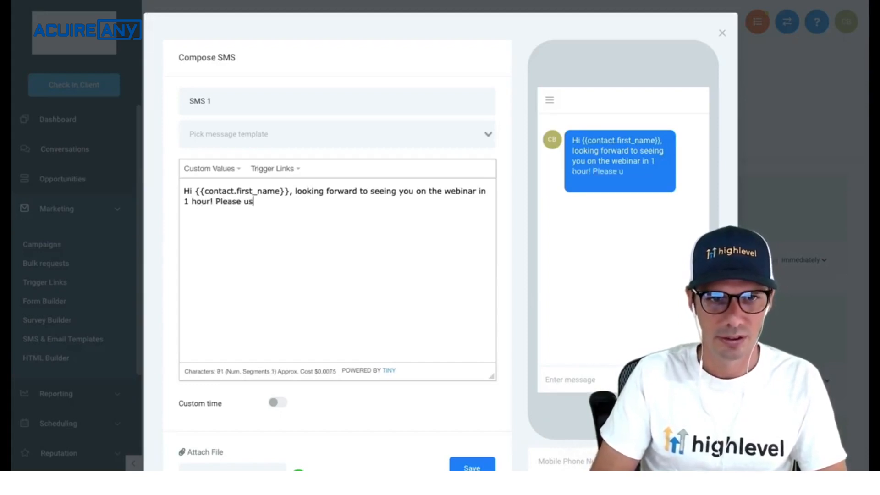
type("e this link w")
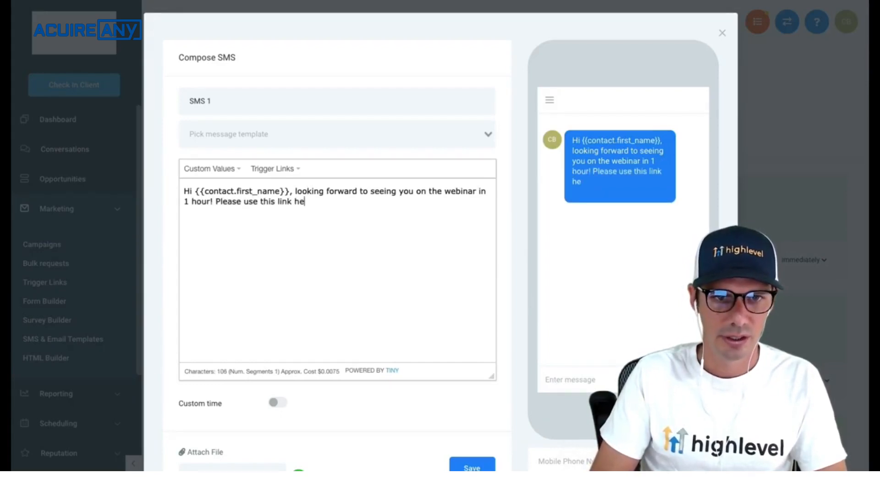
type("hen it's time,")
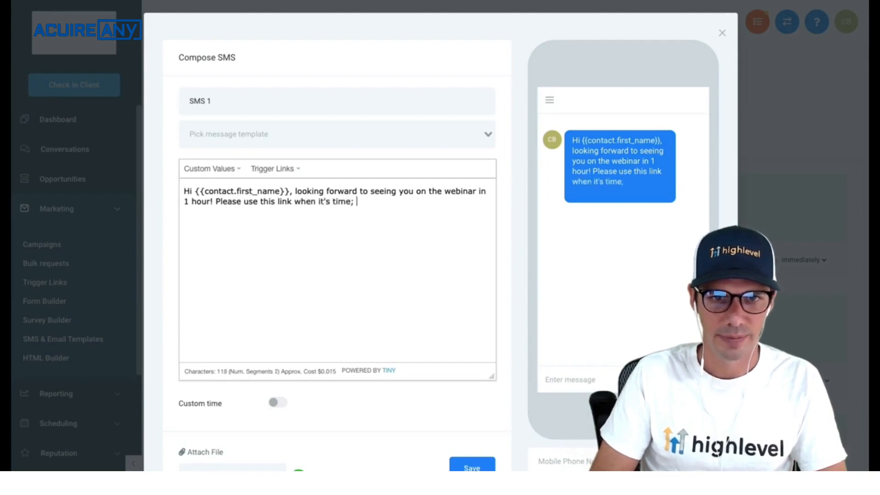
key("BackSpace")
type(":")
scroll(359, 279, "down", 2)
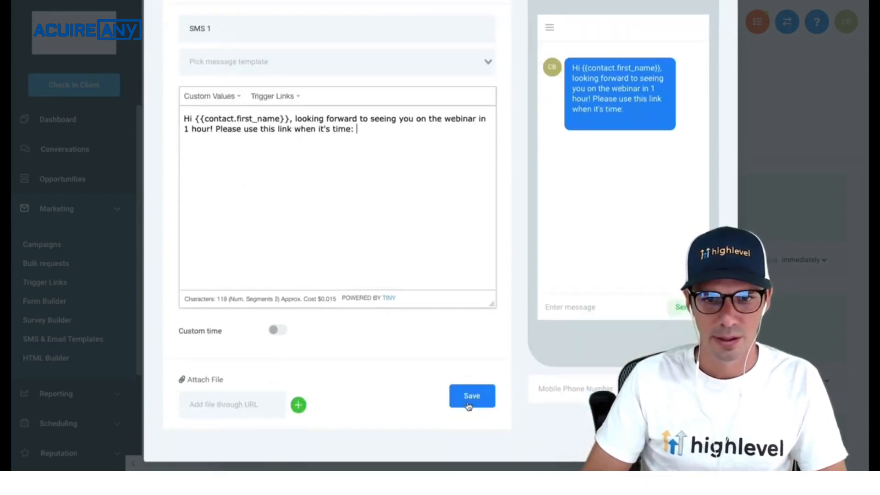
left_click(477, 402)
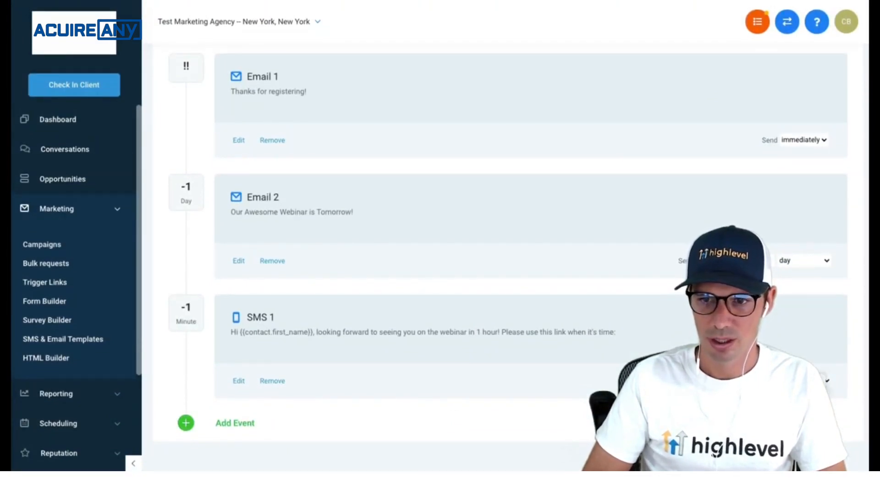
- Add Email 3 with subject 'Webinar is starting now!' and placeholder body text, and save it
left_click(250, 425)
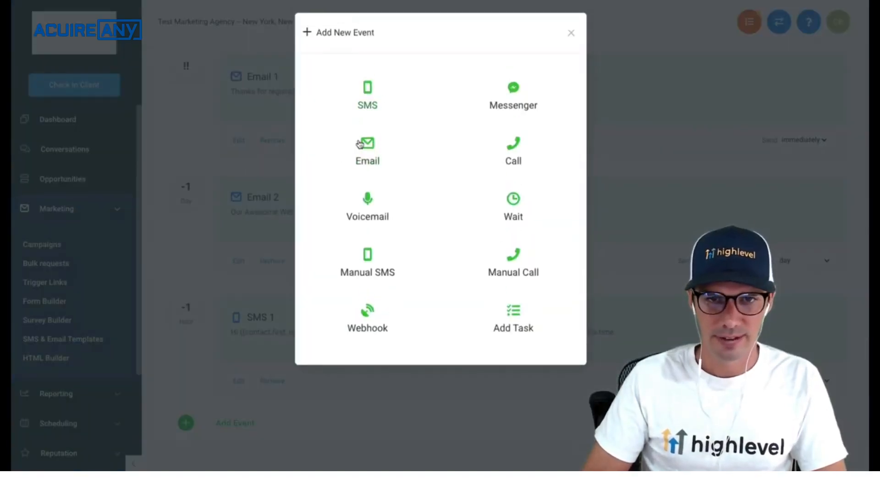
left_click(365, 146)
left_click(249, 135)
type("We")
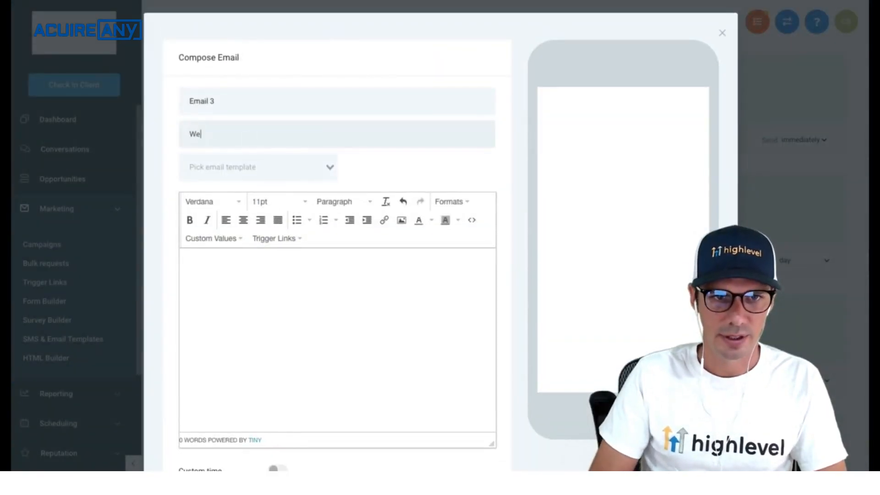
type("binar is start")
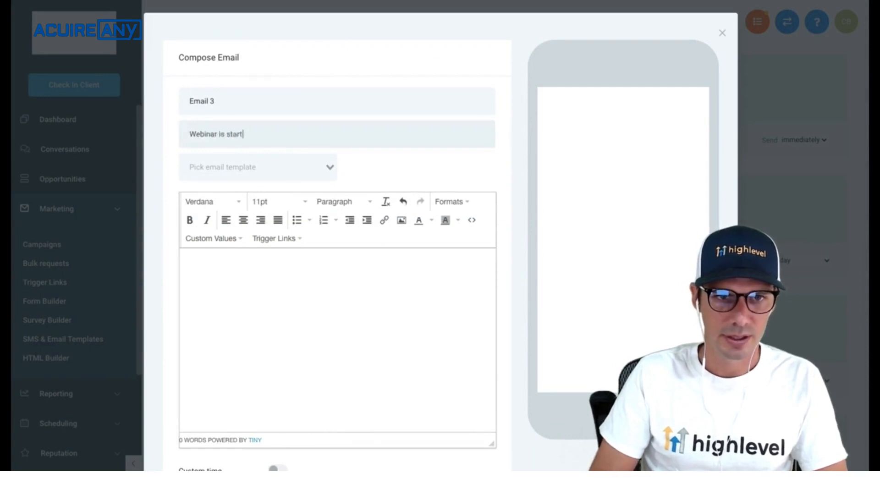
type("ing now!")
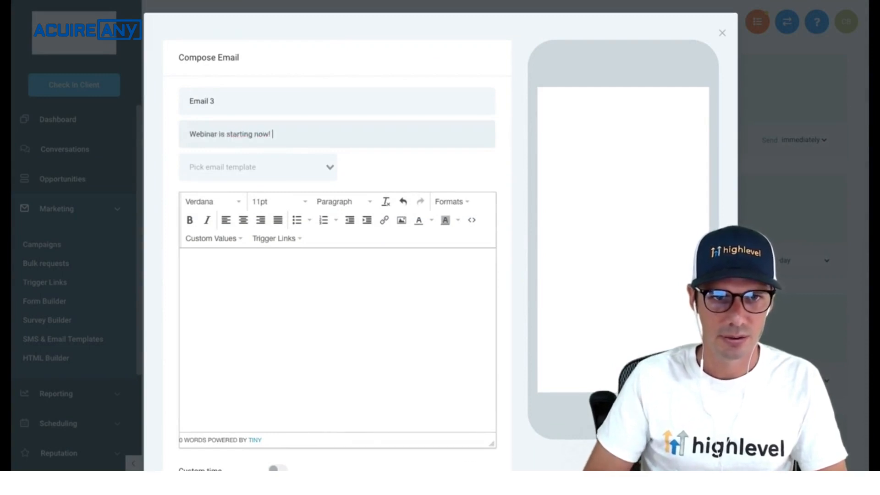
left_click(235, 256)
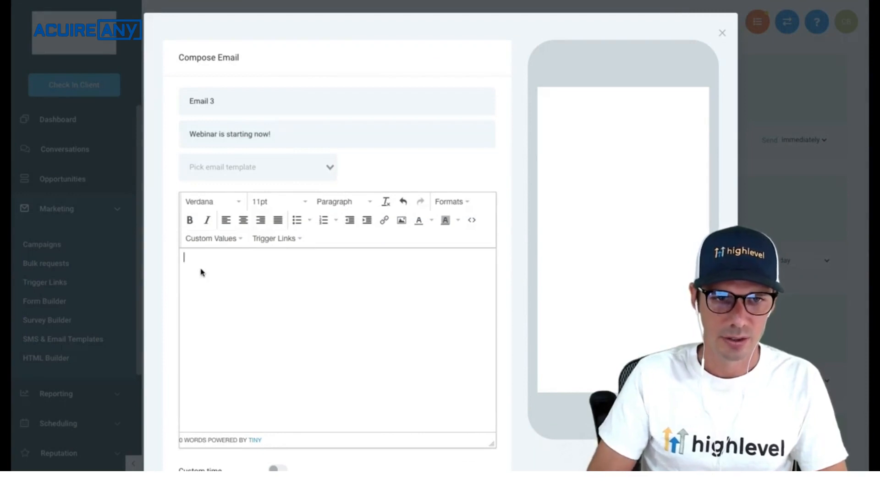
type("jksjdfl")
scroll(398, 314, "down", 5)
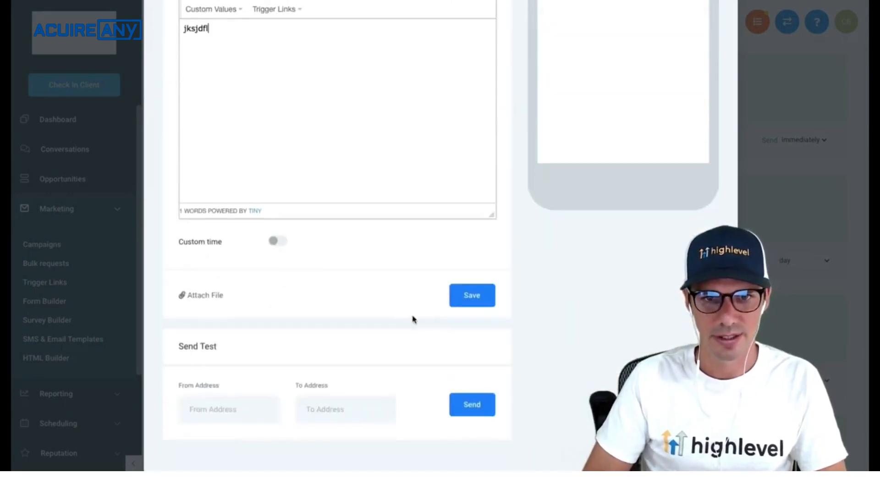
left_click(464, 299)
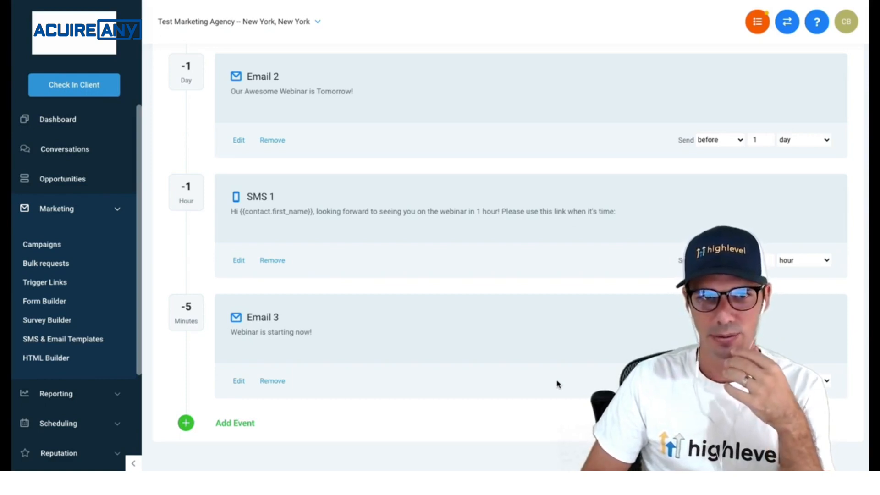
- Add Email 4 'Webinar Replay' with a placeholder greeting and a 'Replay:' line, and save it
left_click(241, 422)
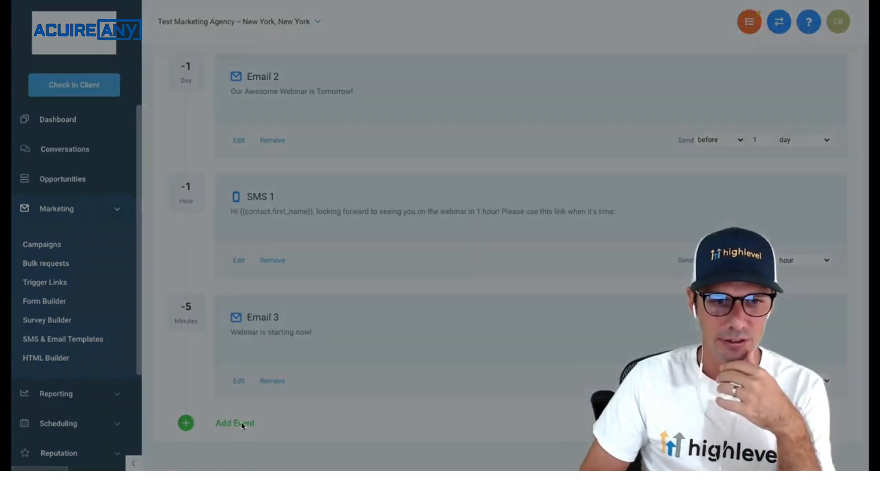
left_click(370, 151)
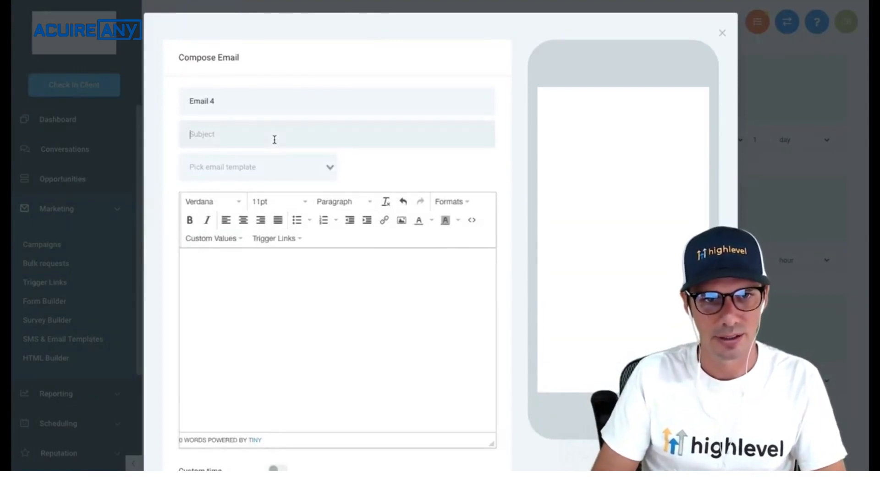
type("Webinar REp")
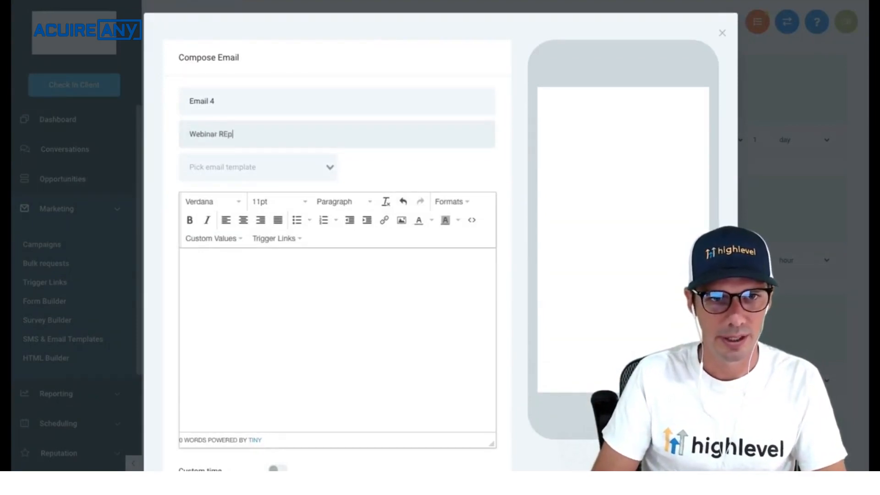
type("lay")
left_click(264, 284)
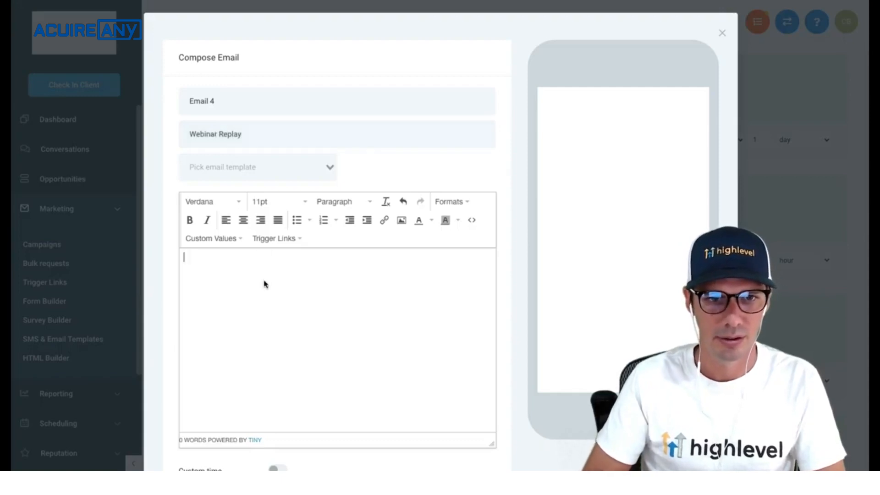
type("Hi")
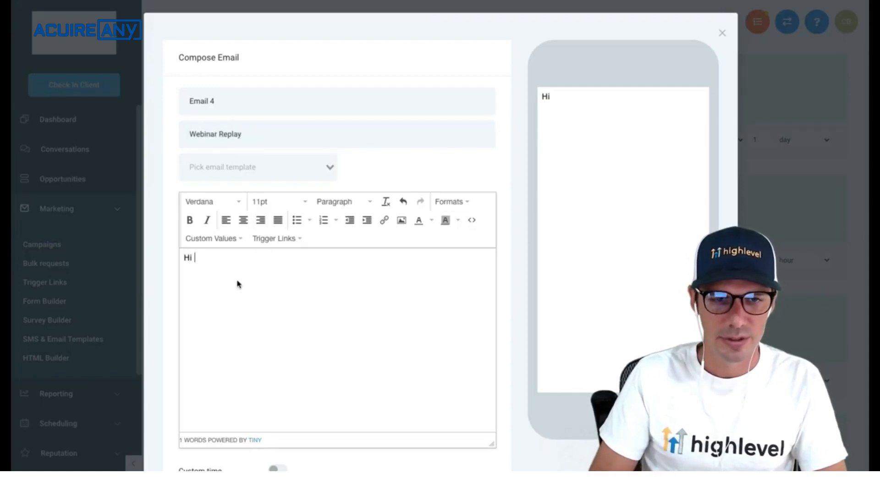
type(" .sdfjsl")
key("BackSpace")
key("BackSpace")
key("BackSpace")
key("BackSpace")
key("BackSpace")
key("BackSpace")
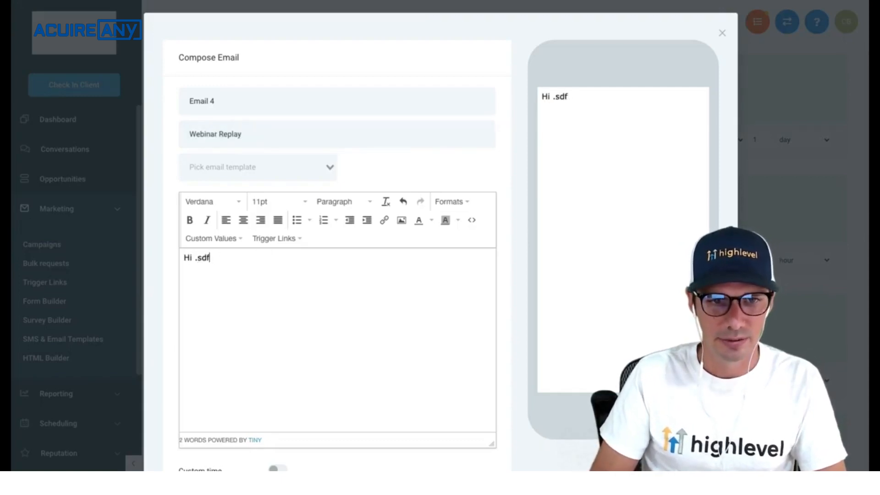
type("lkjsflksdj f")
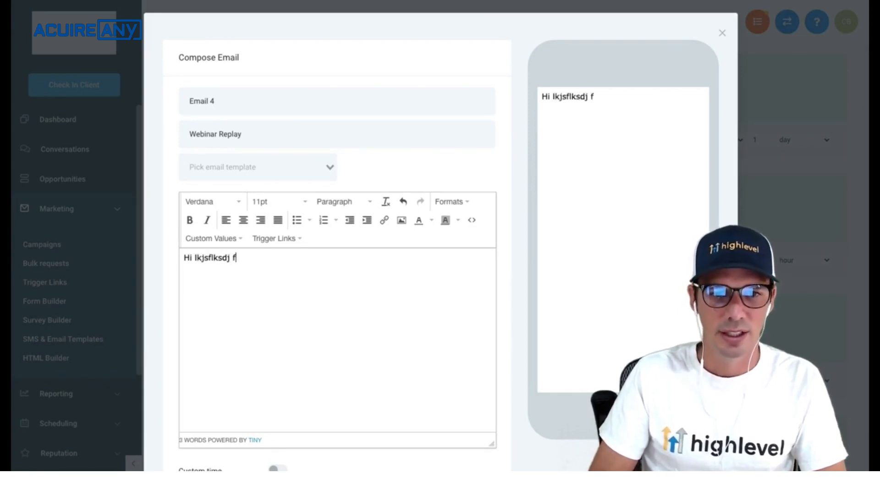
key("Return")
type("Replay:")
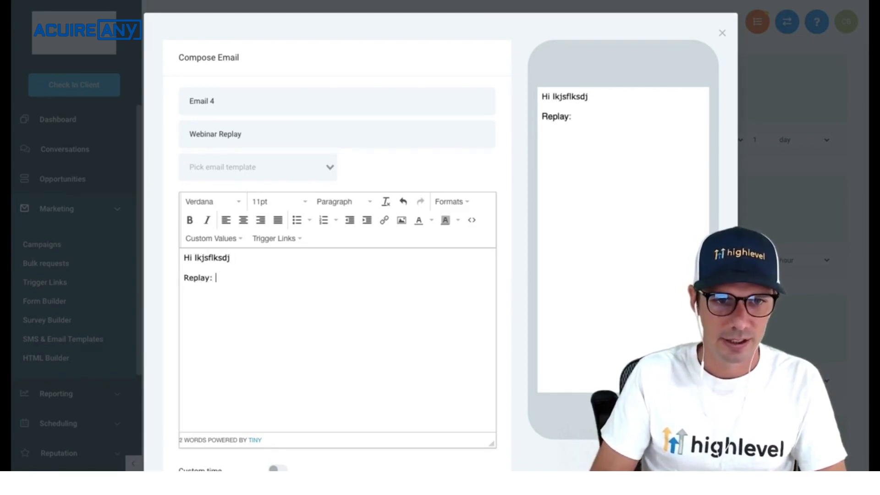
scroll(485, 379, "down", 4)
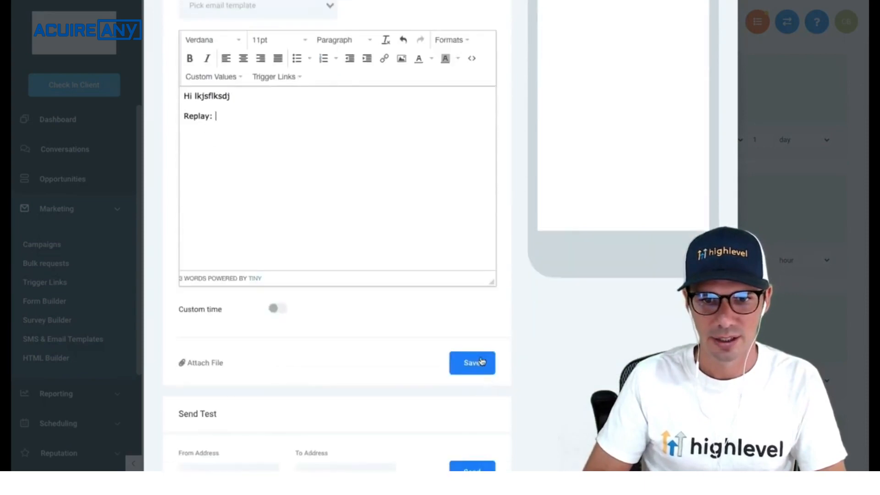
left_click(472, 362)
scroll(466, 391, "down", 3)
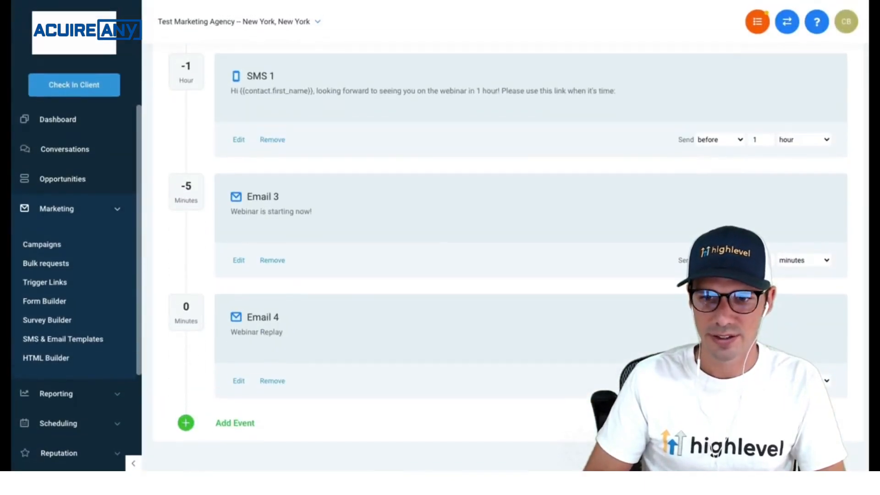
- Enter '1d' in Email 4's send delay to schedule the replay email
type("1")
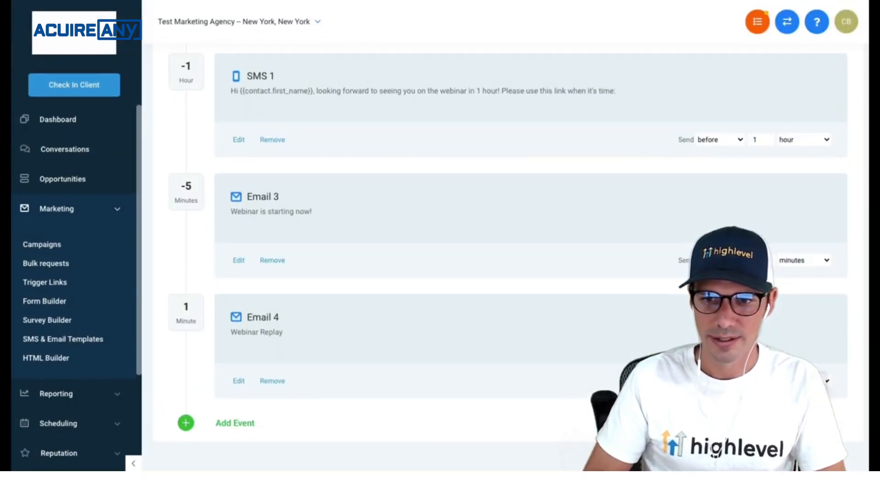
type("d")
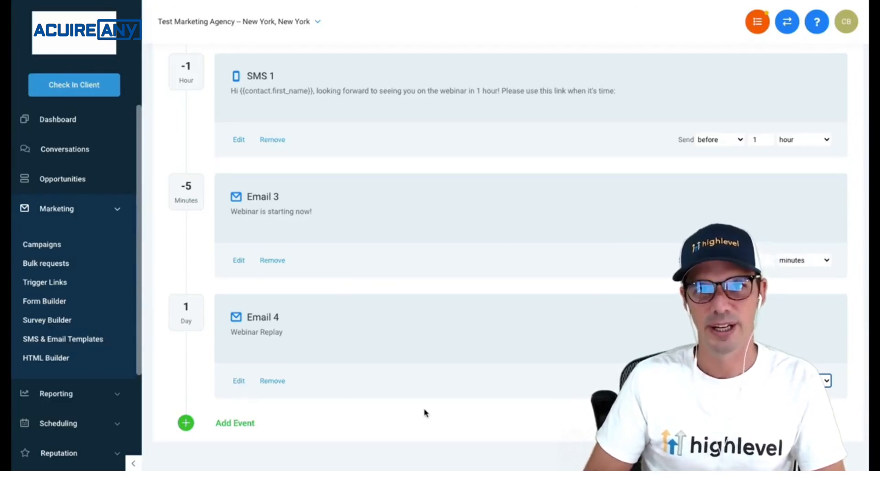
- Change the Webinar campaign's status from Draft to Published
scroll(455, 356, "up", 20)
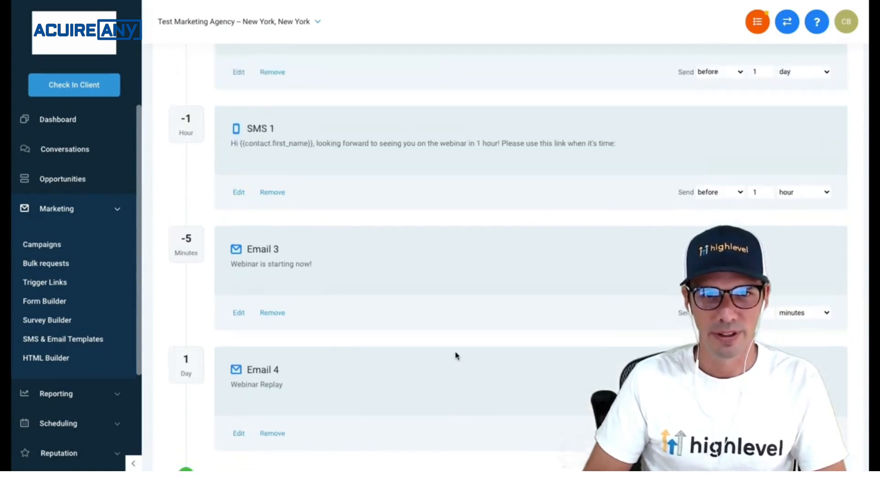
scroll(437, 302, "down", 6)
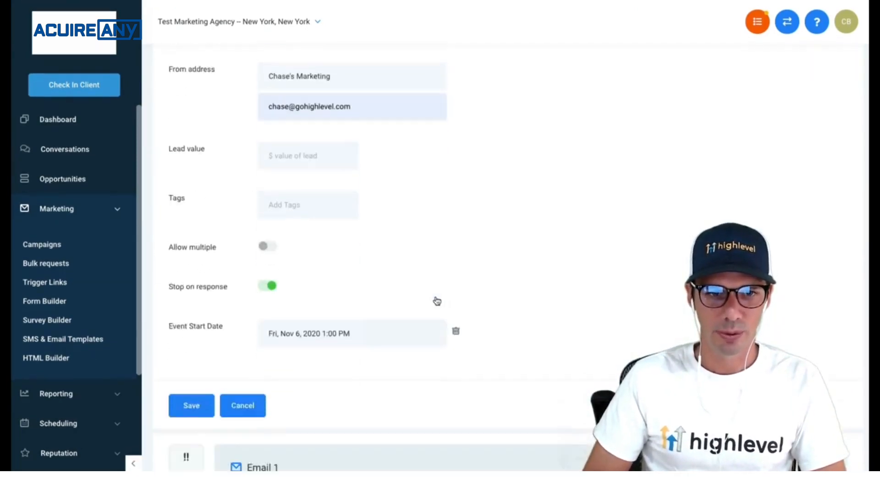
scroll(628, 209, "down", 8)
scroll(628, 208, "up", 10)
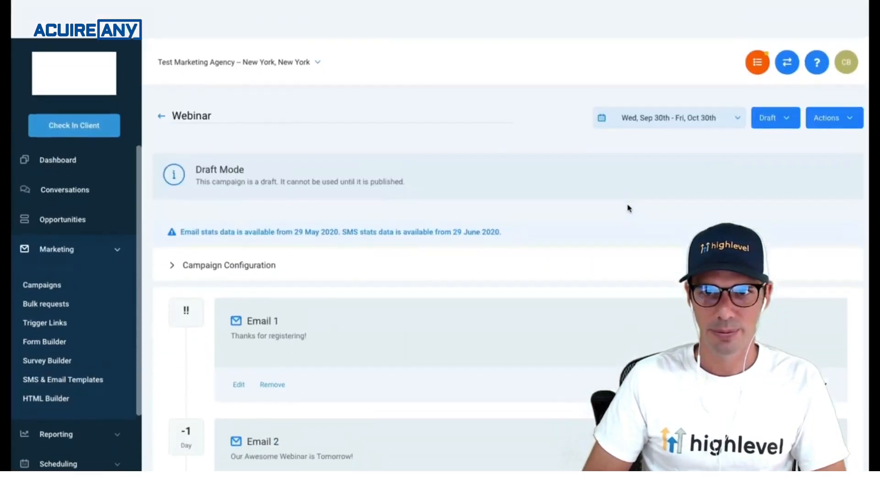
left_click(777, 85)
left_click(773, 83)
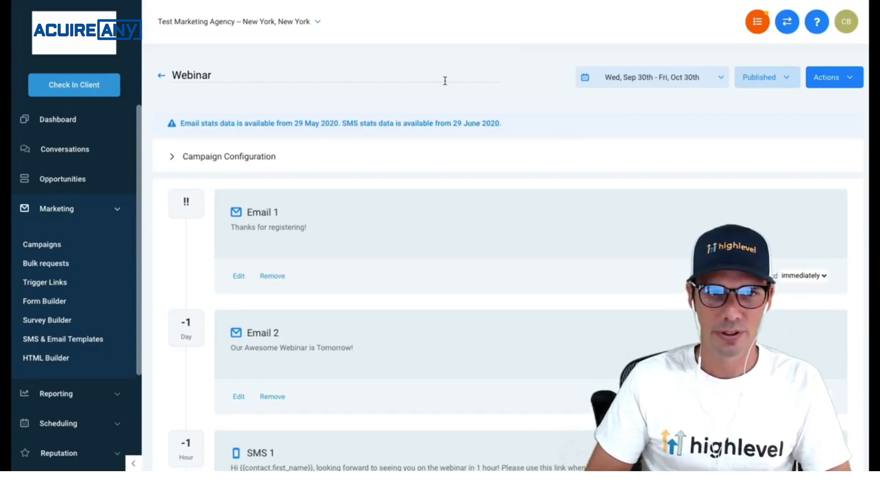
left_click(88, 211)
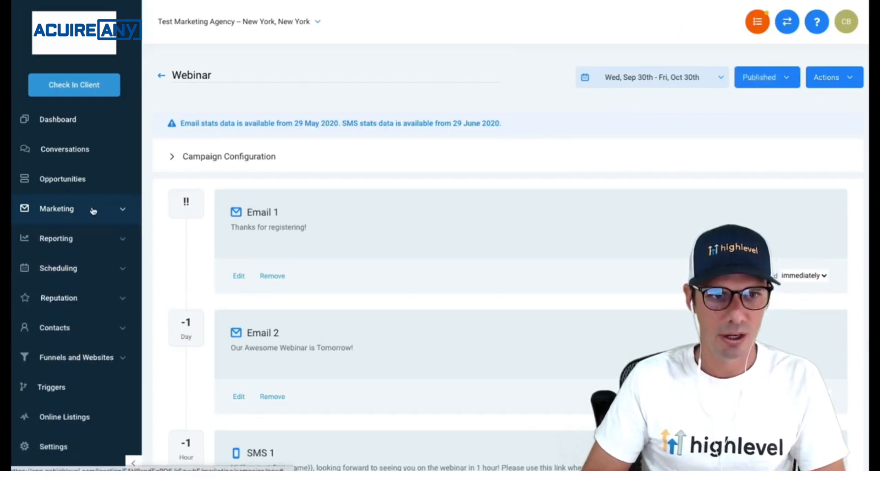
left_click(74, 212)
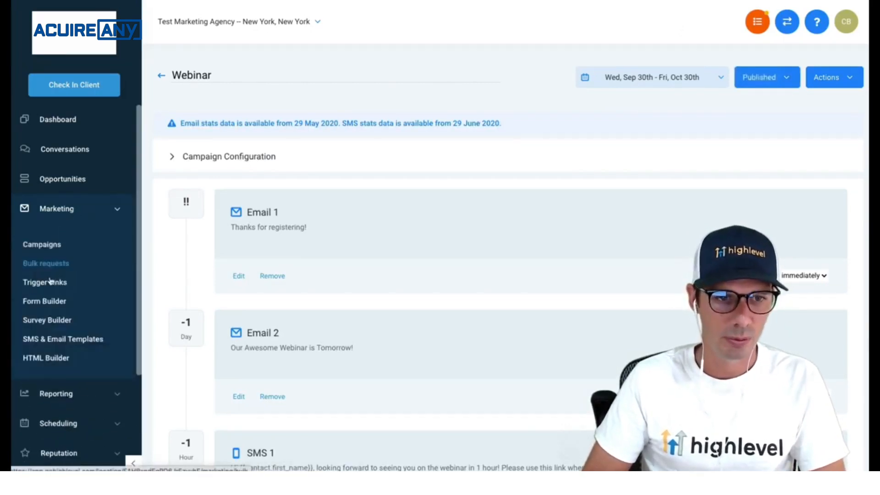
- Create a new blank form named 'Webinar Signup'
left_click(49, 301)
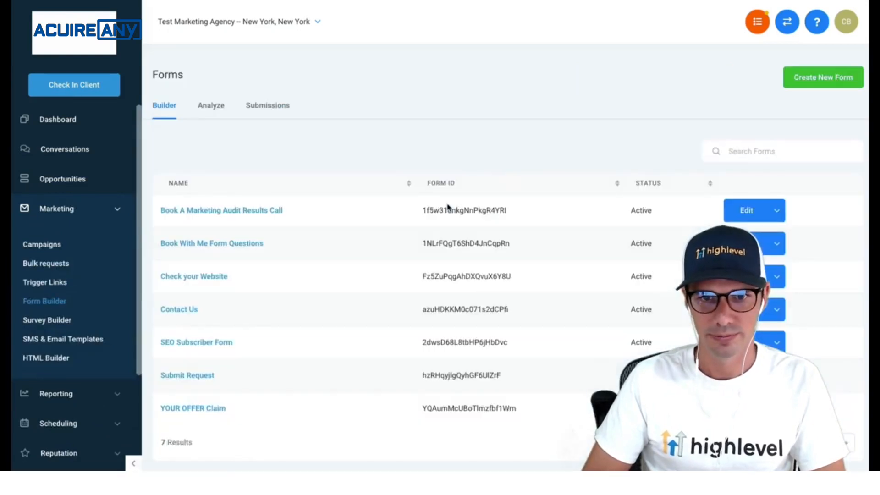
left_click(808, 85)
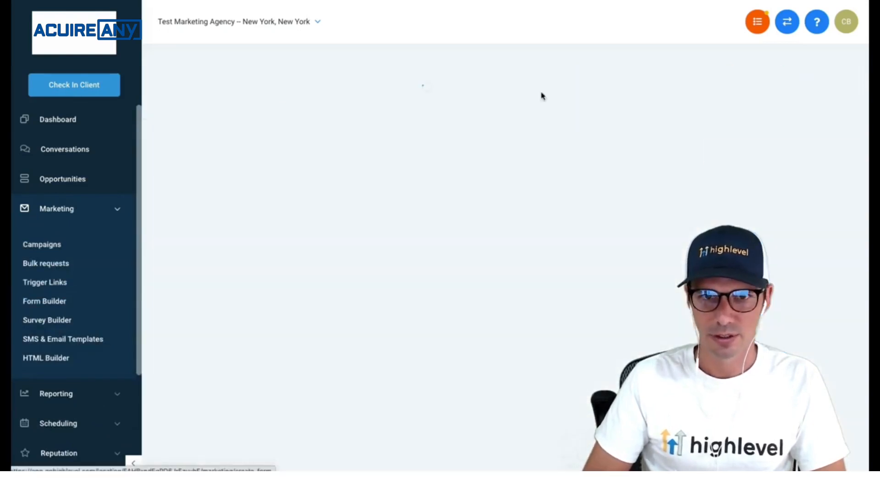
left_click(820, 68)
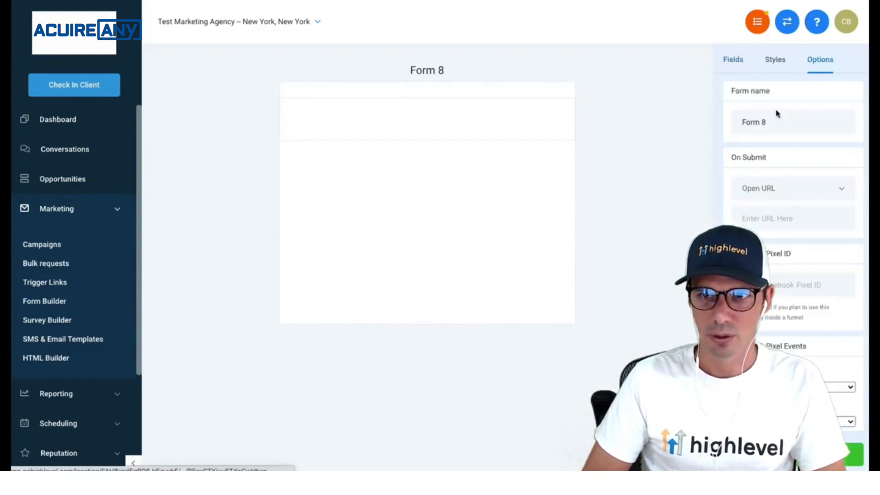
double_click(757, 121)
type("Webinar")
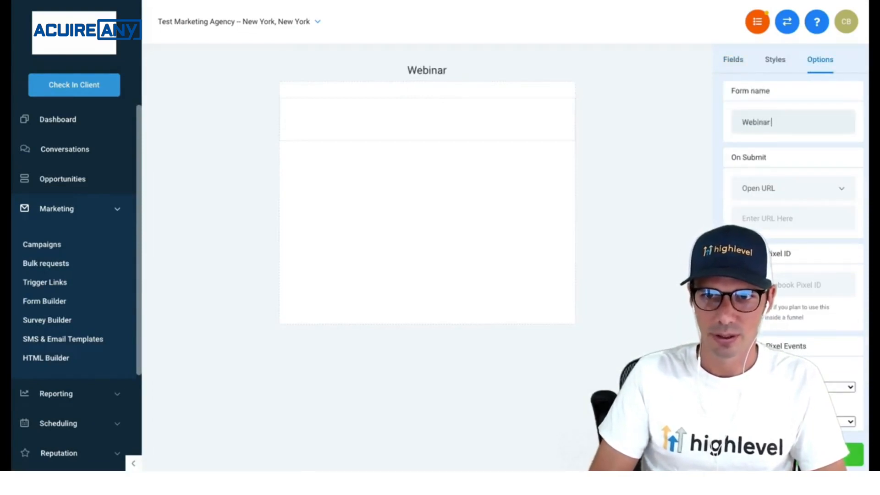
type(" Signup")
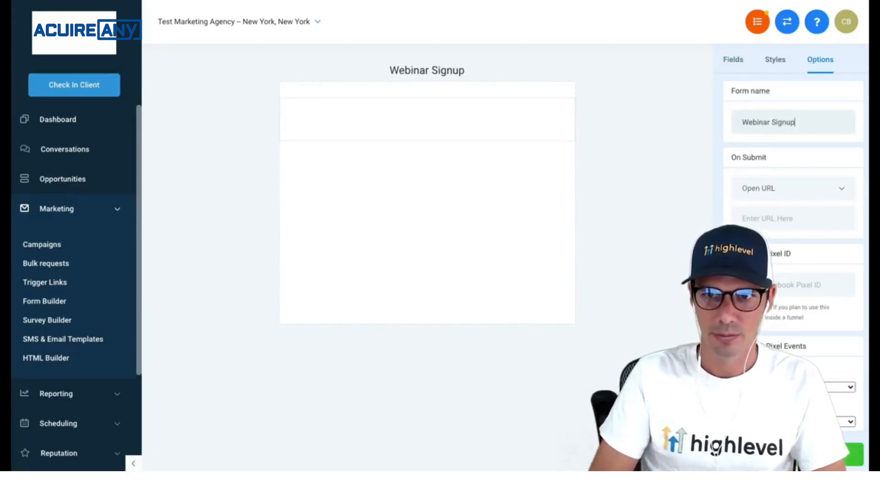
- Set the form to show the message 'Thanks for registering!' on submit
left_click(793, 199)
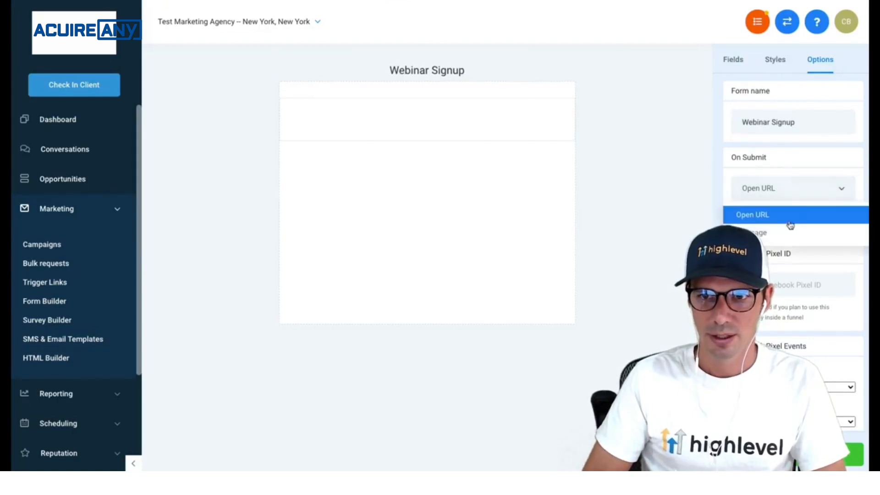
left_click(783, 229)
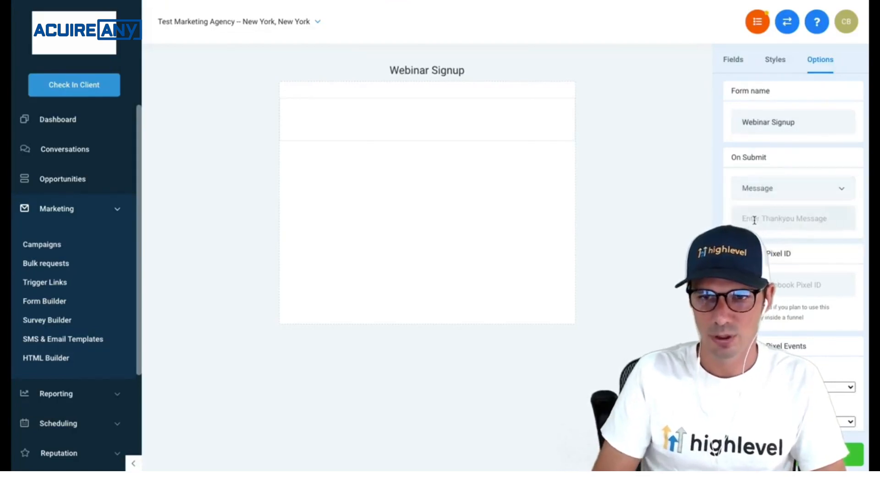
type("Thanks for regi")
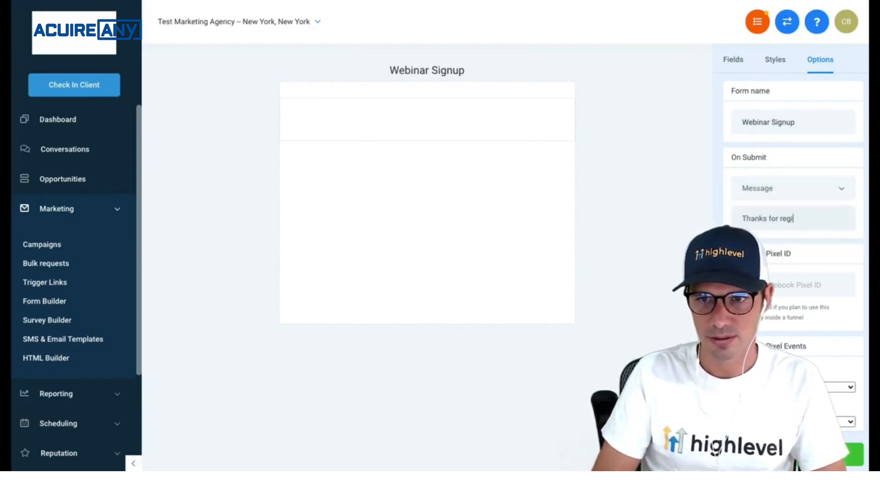
type("string")
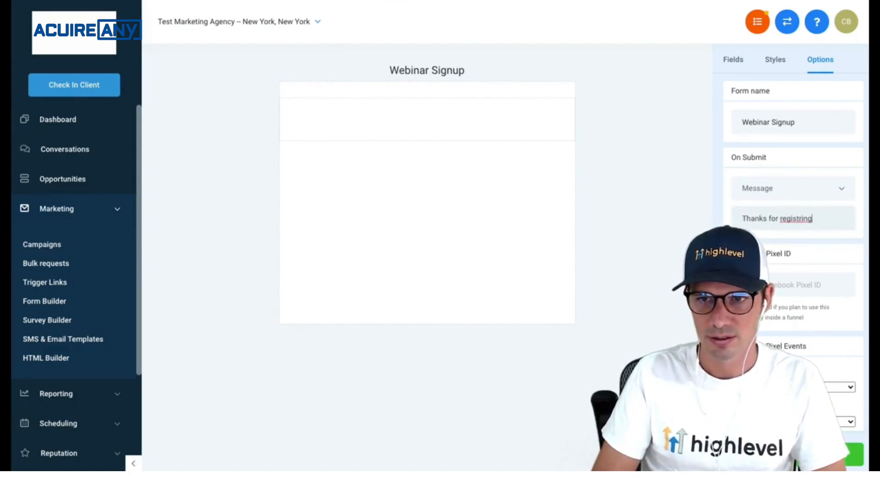
key("BackSpace")
key("BackSpace")
key("BackSpace")
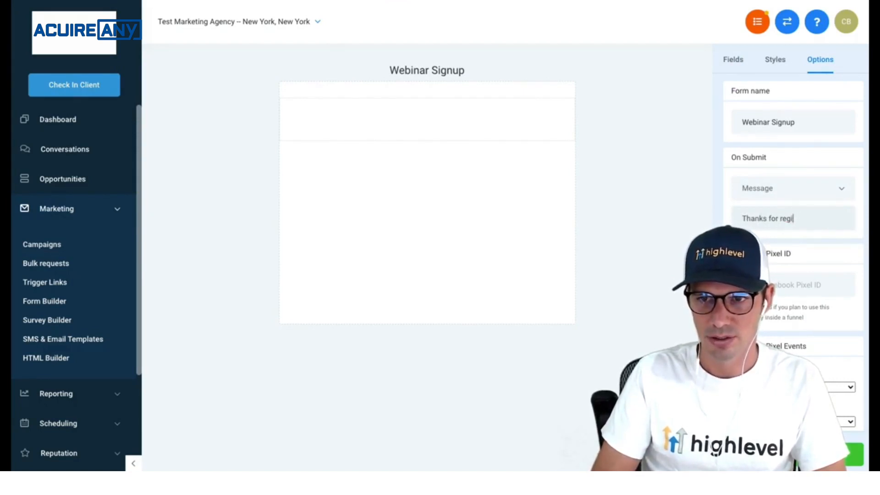
type("stering")
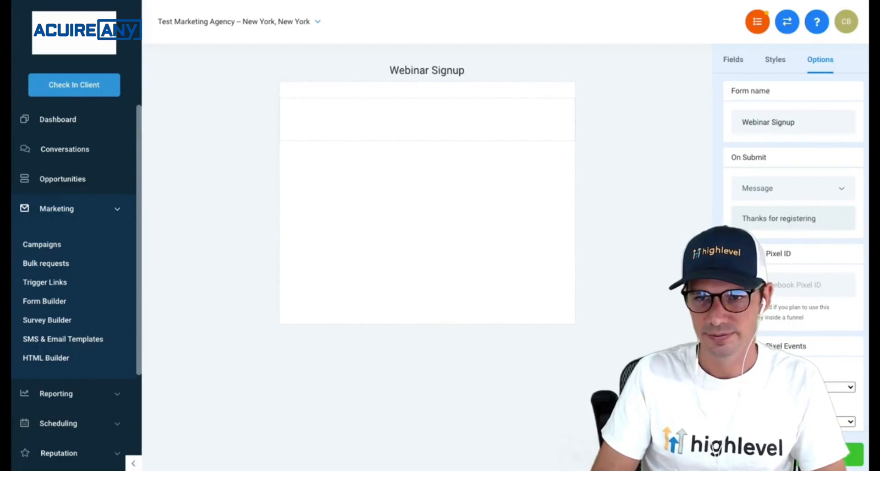
type("!")
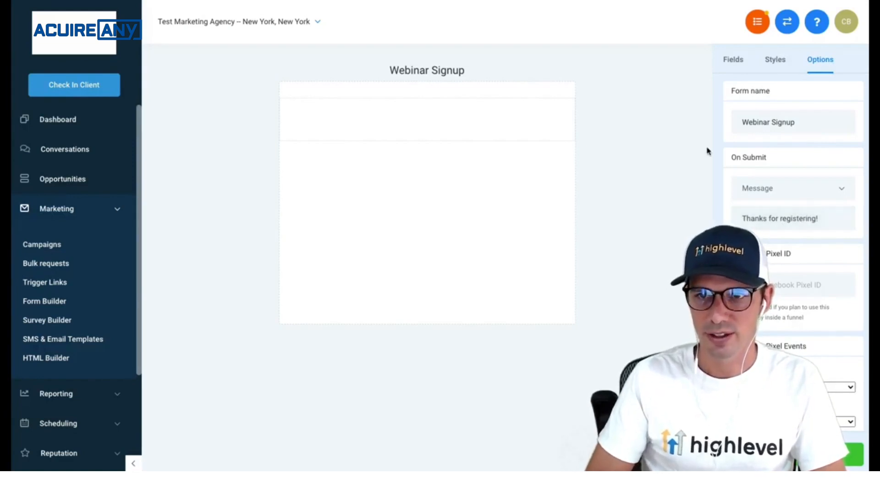
left_click(734, 71)
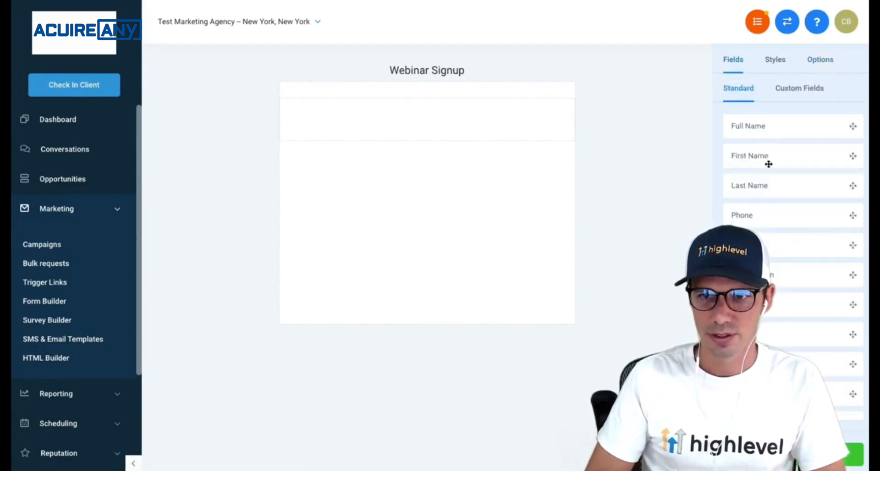
- Add First Name, Last Name and Email fields plus a submit button to the form
left_click_drag(769, 164, 559, 130)
left_click_drag(779, 180, 653, 204)
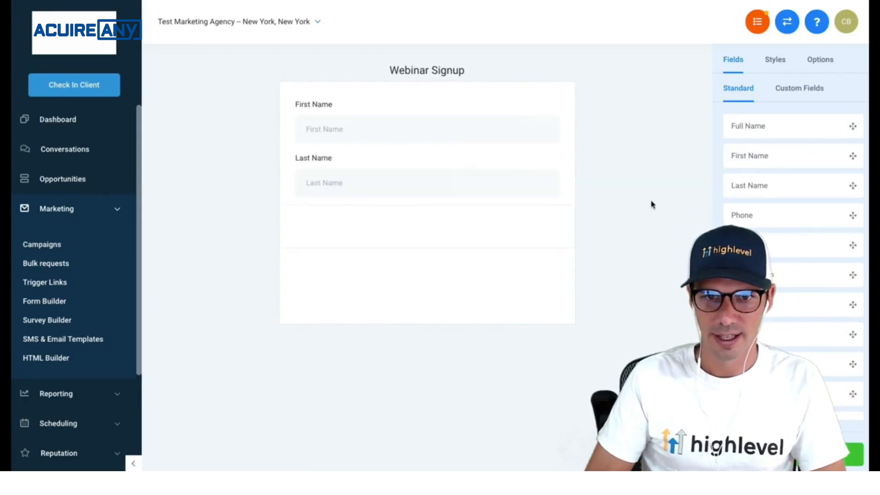
left_click_drag(783, 242, 511, 238)
scroll(793, 229, "down", 6)
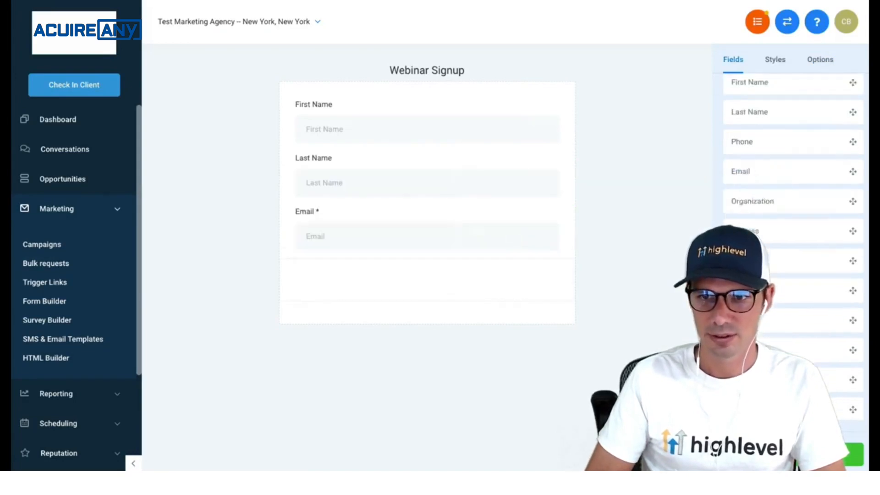
left_click_drag(762, 387, 447, 285)
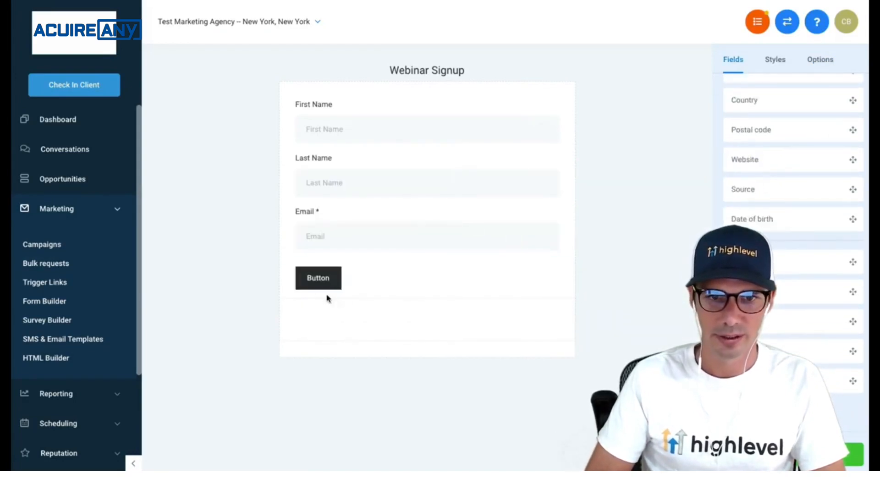
- Make the form's submit button full width
left_click(333, 287)
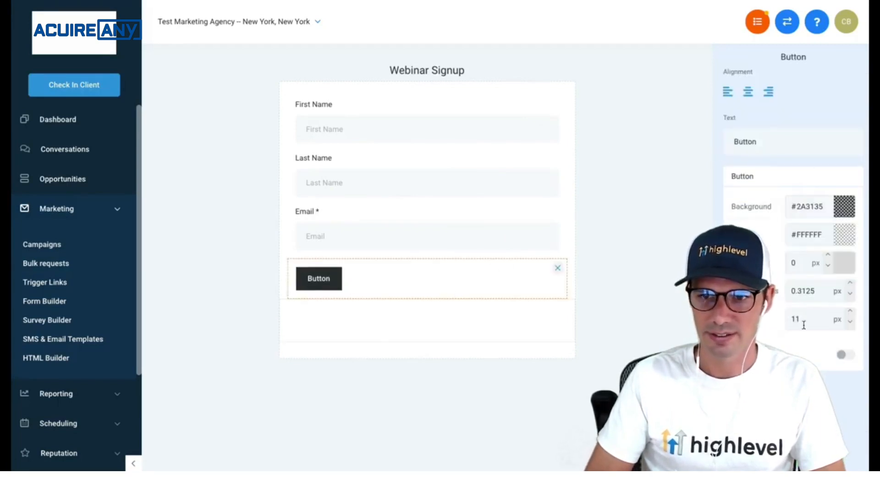
left_click(847, 357)
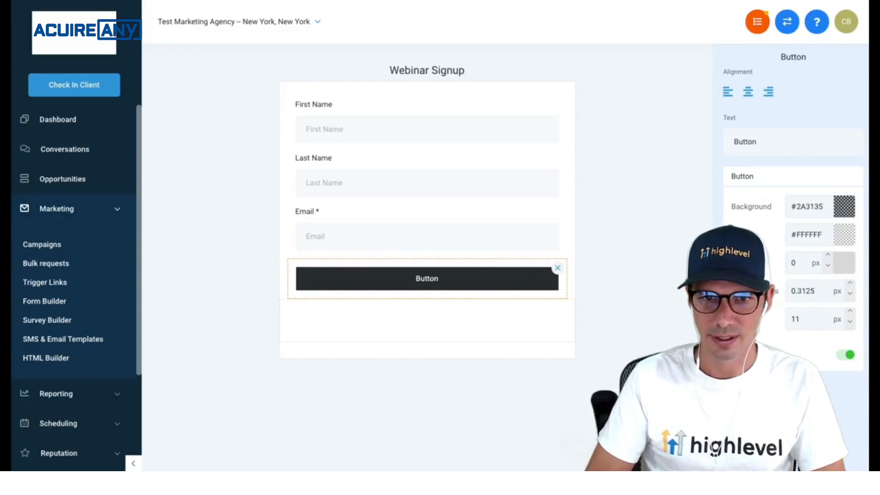
left_click(678, 380)
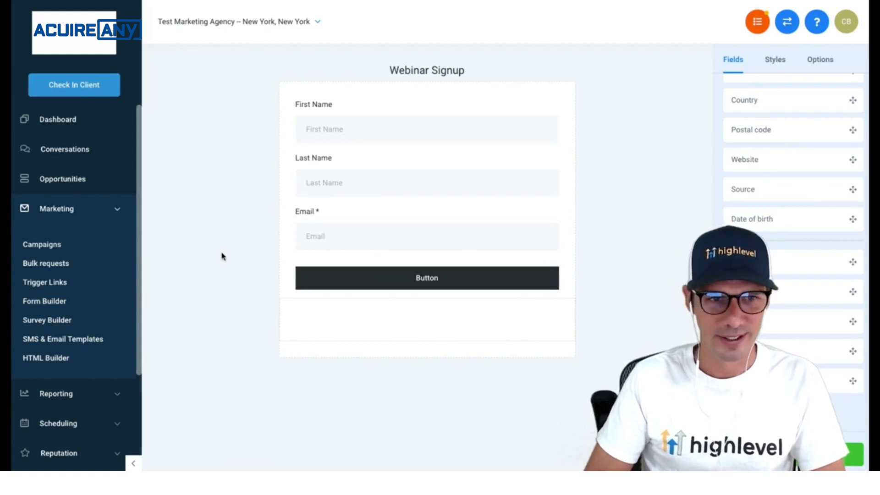
left_click(69, 216)
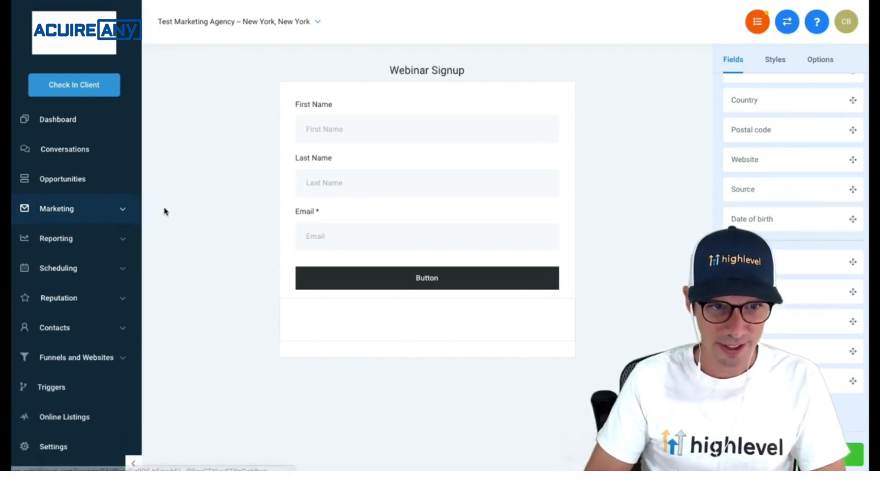
- Create a new funnel named 'Webinar'
left_click(64, 358)
left_click(39, 393)
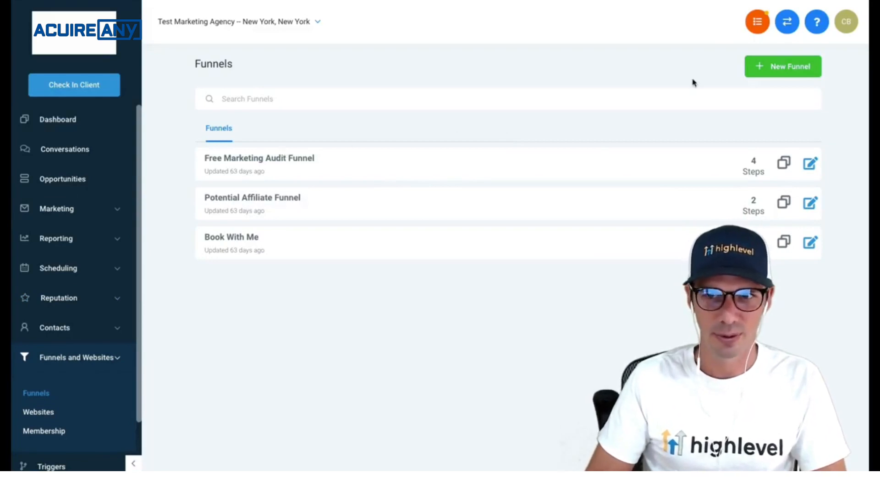
left_click(771, 69)
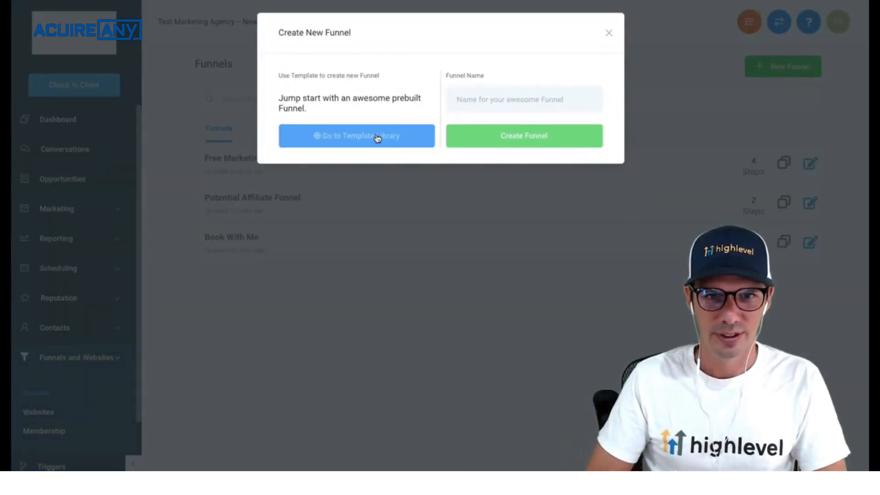
left_click(527, 100)
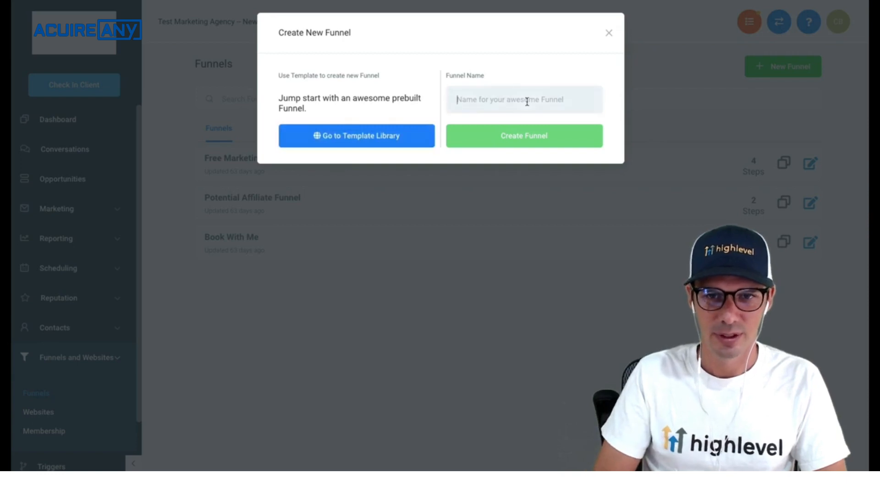
type("Webinar")
left_click(523, 135)
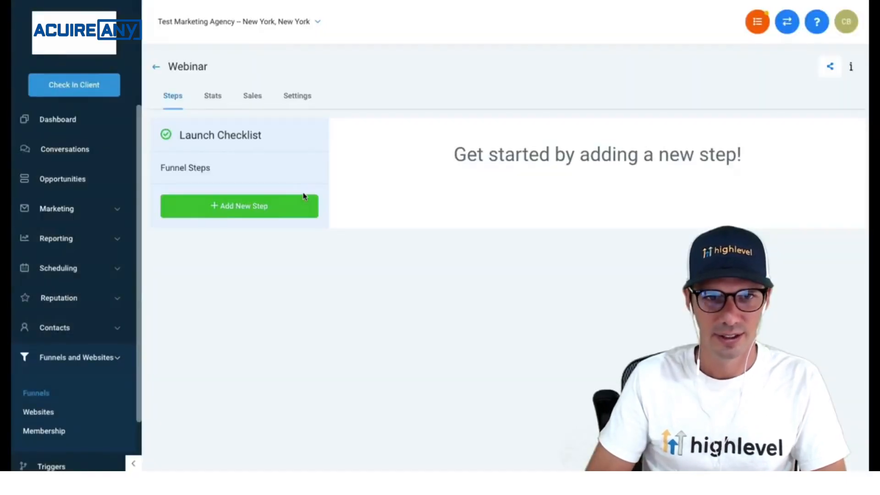
- Add the funnel's first step 'Webinar Register' with the path /webinar
left_click(245, 210)
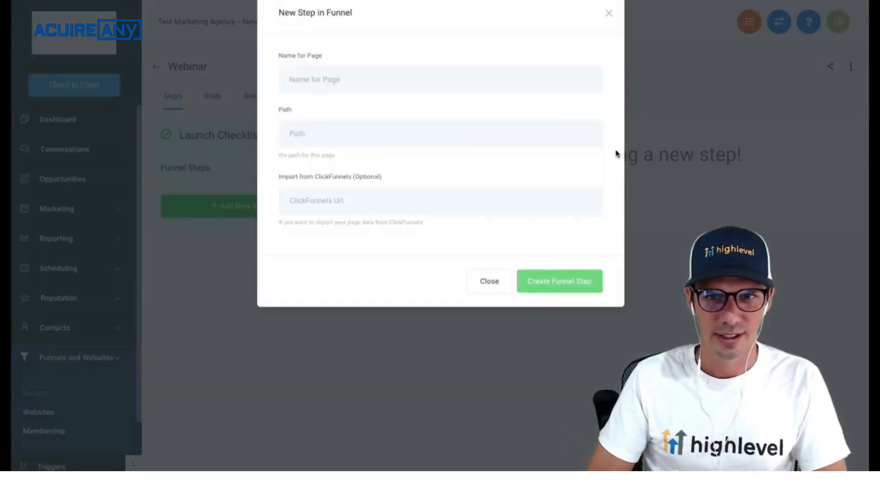
left_click(338, 100)
type("Webinar ")
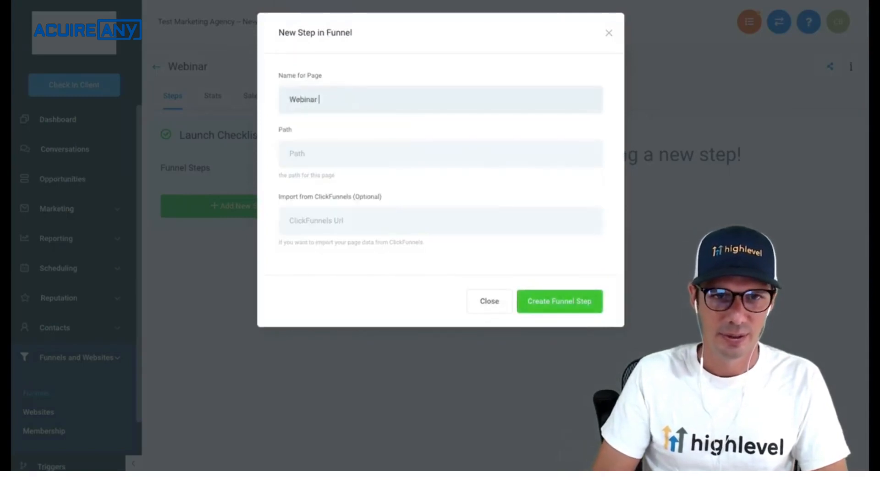
type("Register")
left_click(311, 164)
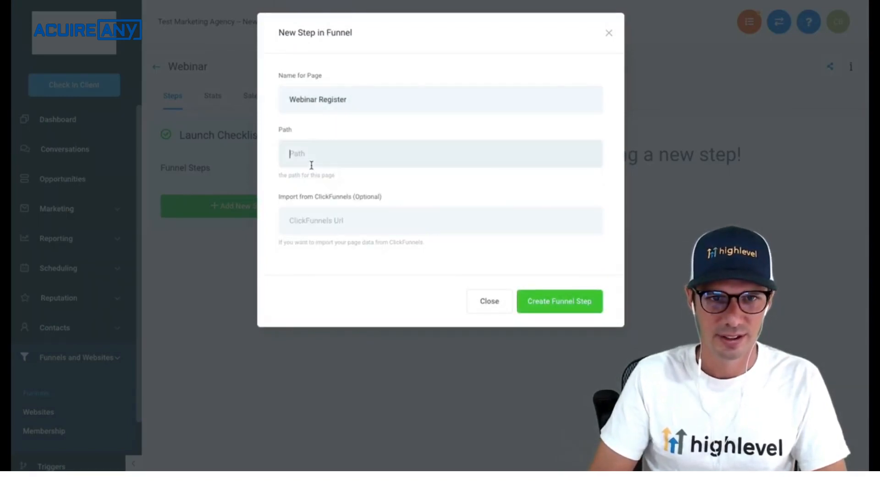
type("/web")
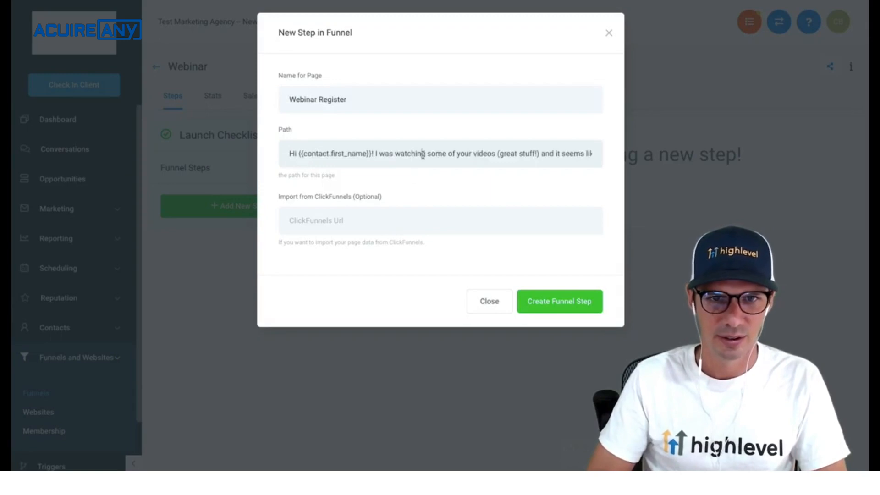
triple_click(423, 155)
type("/ ")
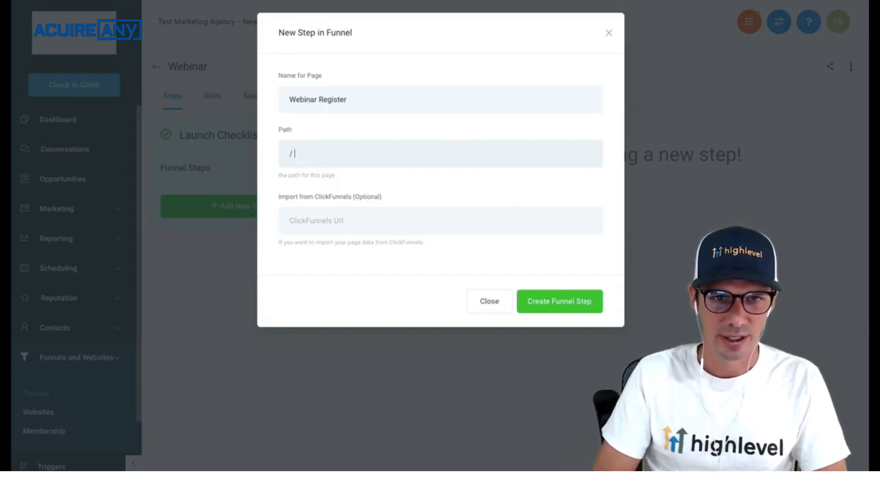
type("webinar")
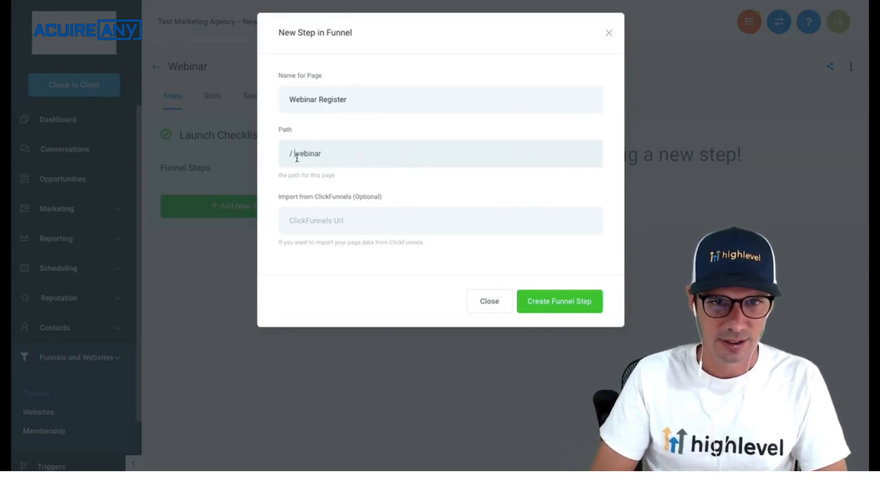
key("BackSpace")
left_click(533, 311)
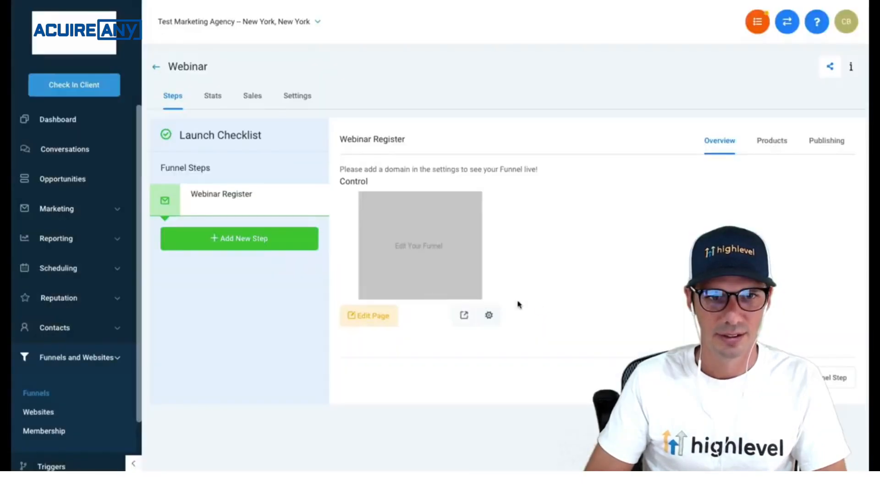
- Give the Webinar Register page a full-width section, a 1-column row and a headline element
left_click(354, 319)
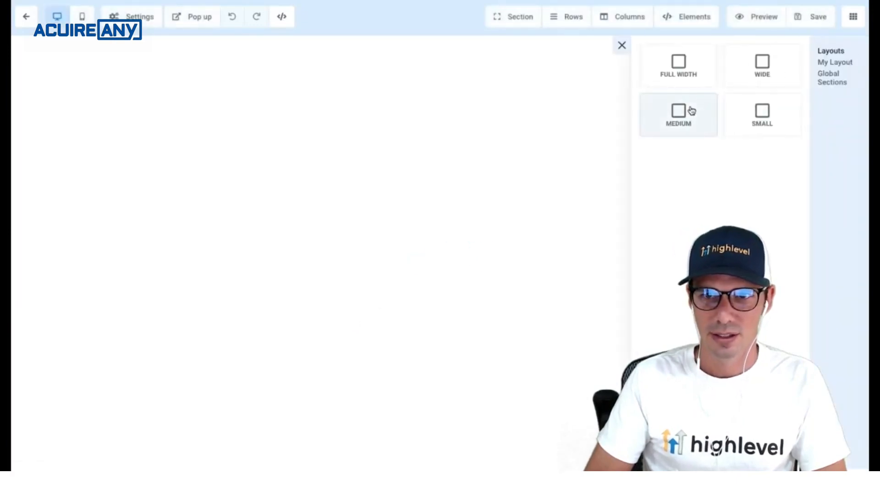
left_click_drag(692, 83, 559, 94)
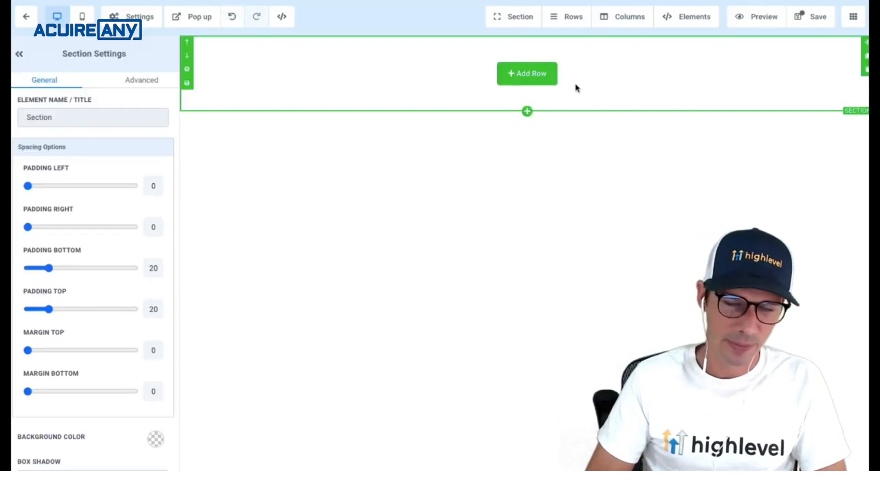
left_click(527, 81)
left_click(716, 112)
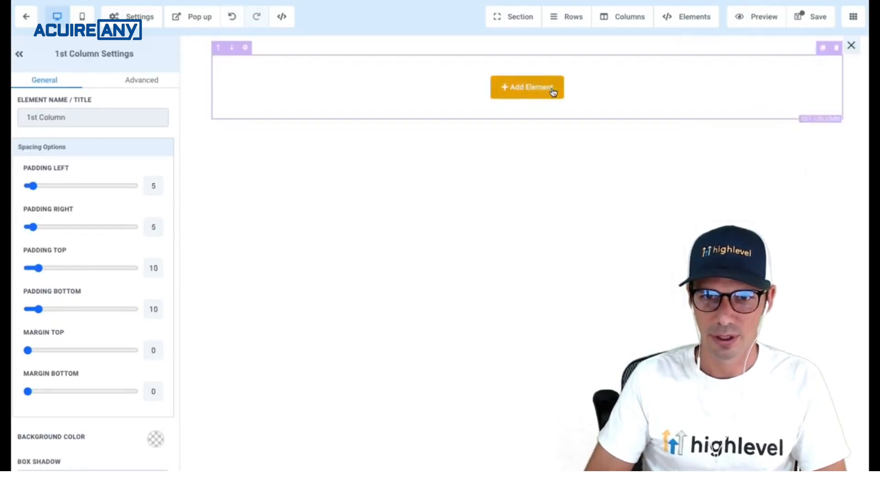
left_click(554, 91)
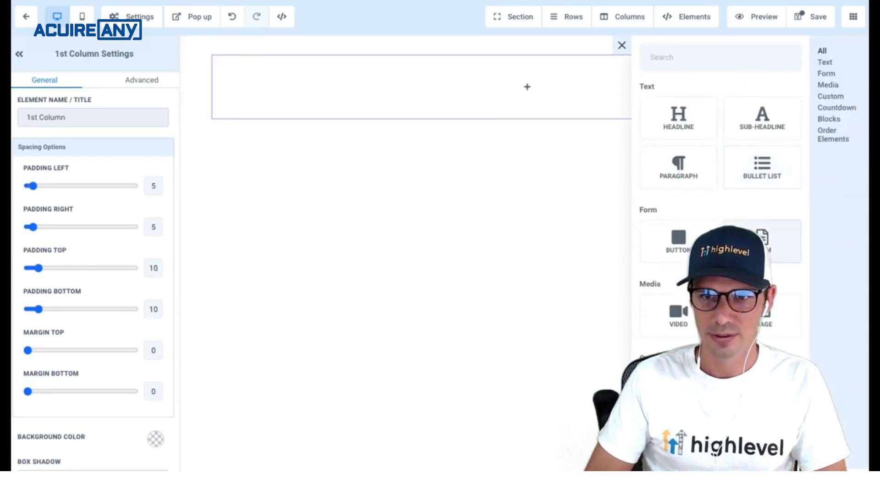
left_click(677, 120)
- Set the headline to bold 'Register For Our Webinar On Nov 6th!'
triple_click(490, 71)
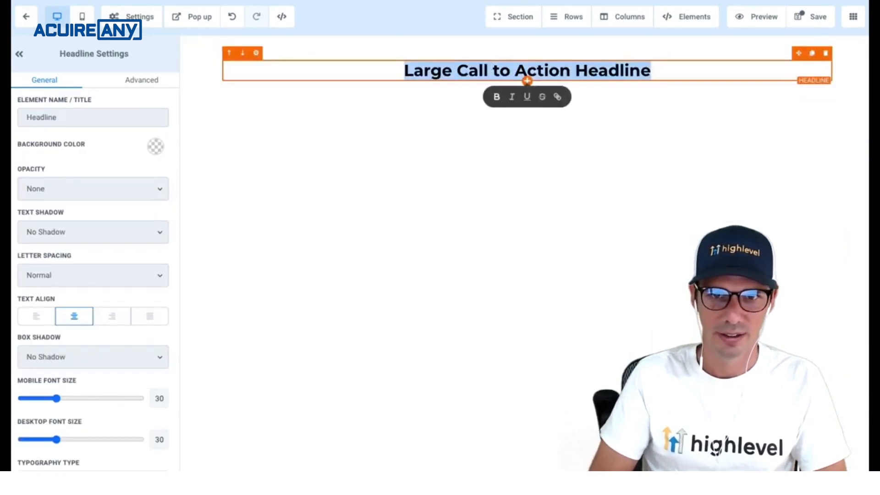
key("BackSpace")
type("Register")
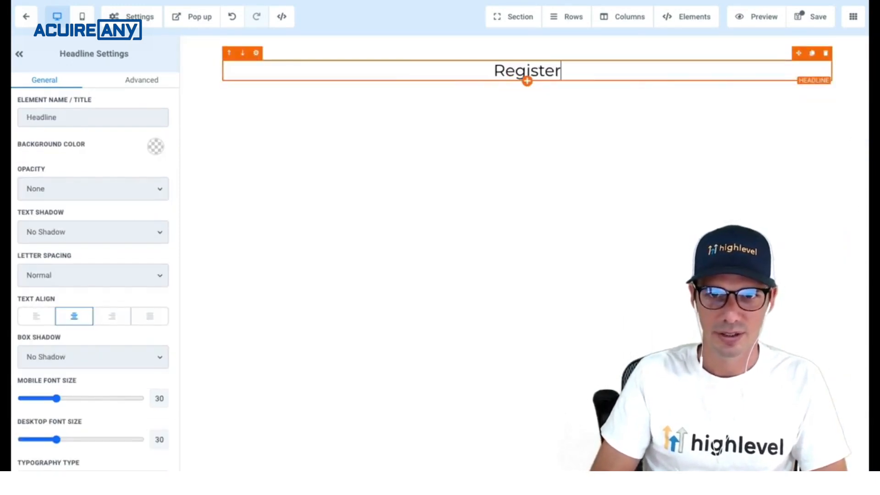
type(" For Our Webinar!")
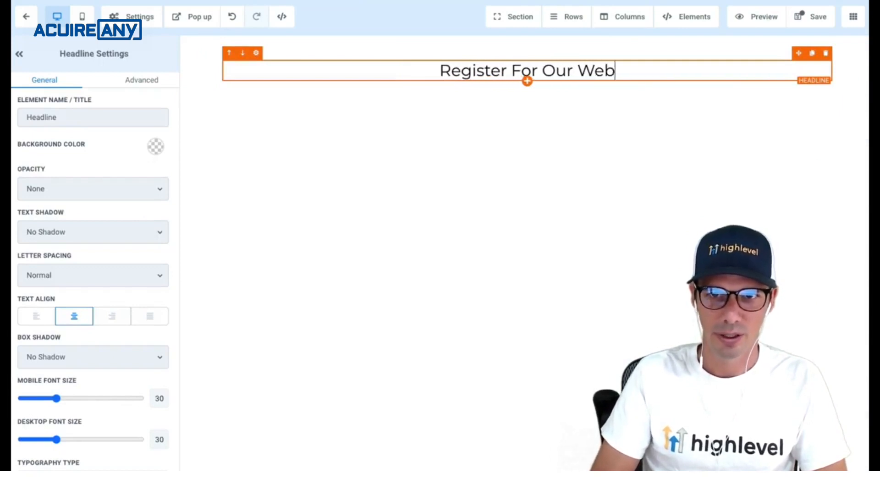
triple_click(470, 64)
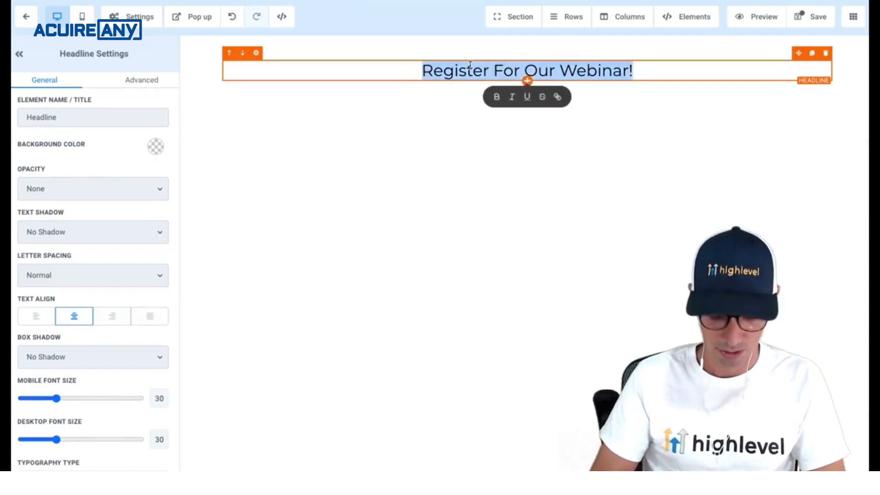
key("ctrl+b")
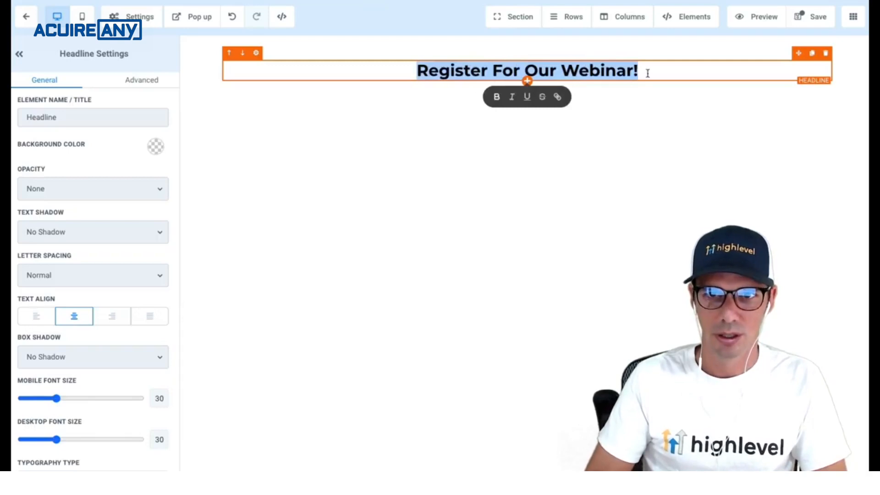
left_click(632, 72)
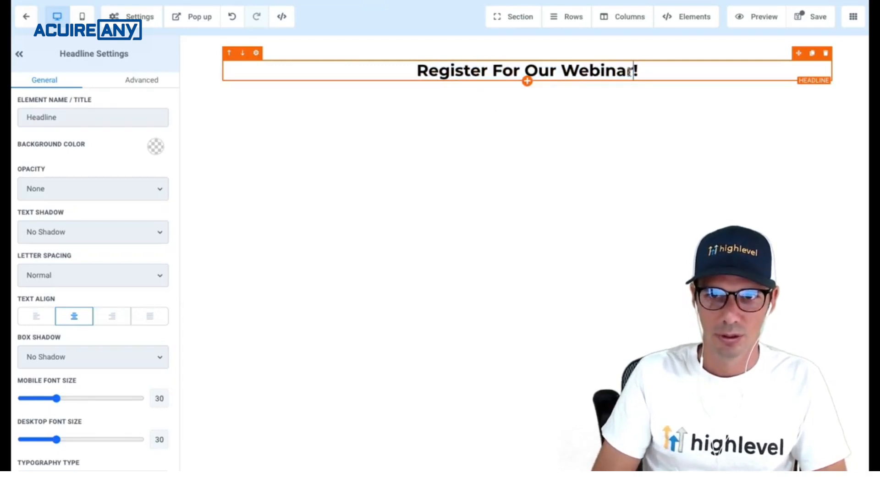
type("On Nov ")
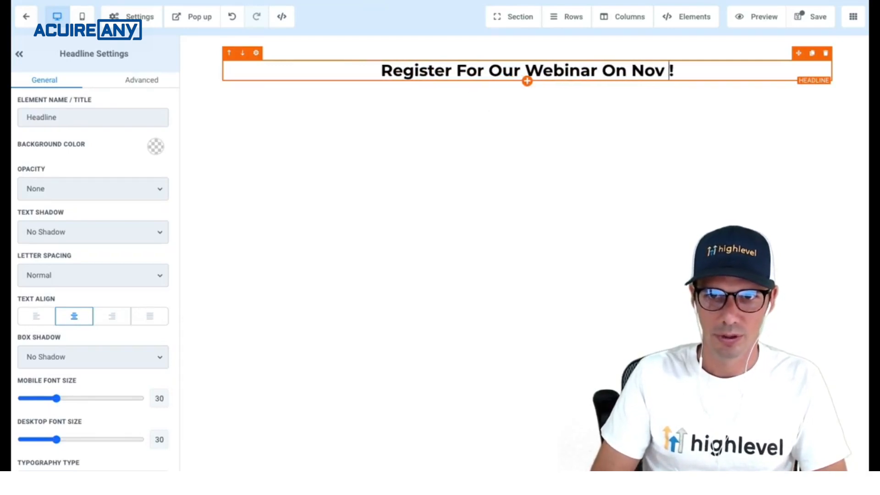
type("6th")
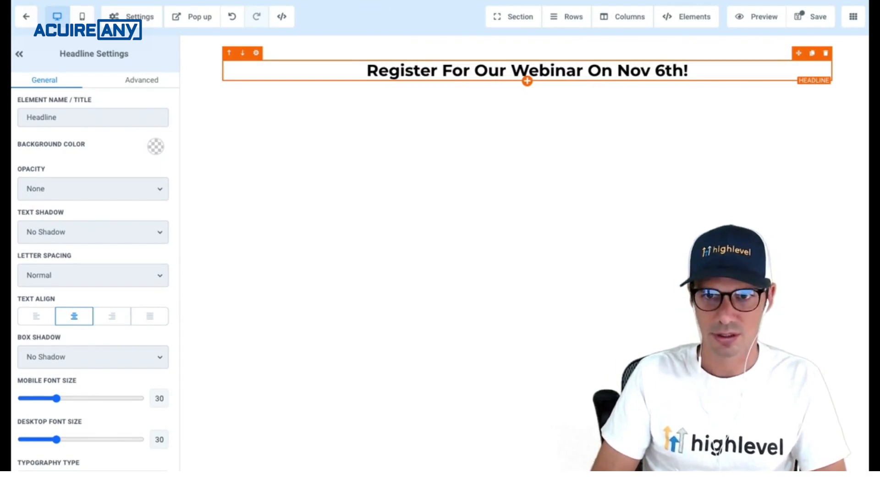
- Add a sub-headline reading 'Enter your details below to register'
left_click(527, 82)
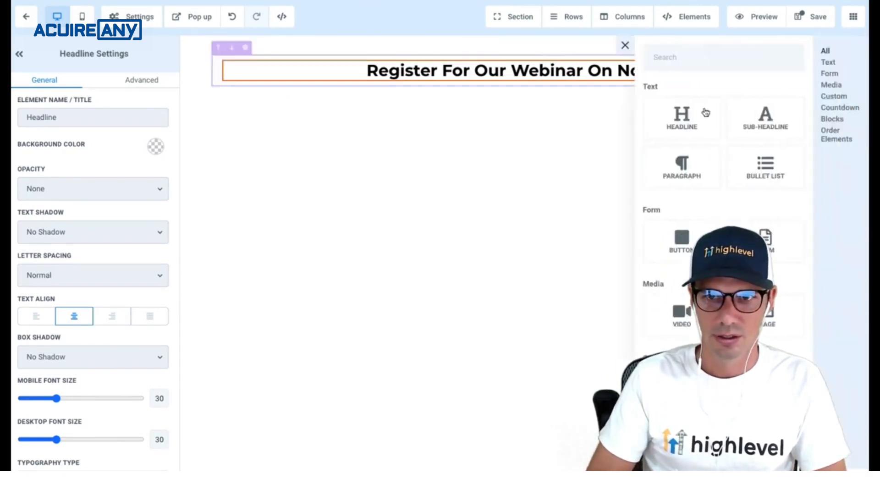
left_click(756, 119)
triple_click(589, 88)
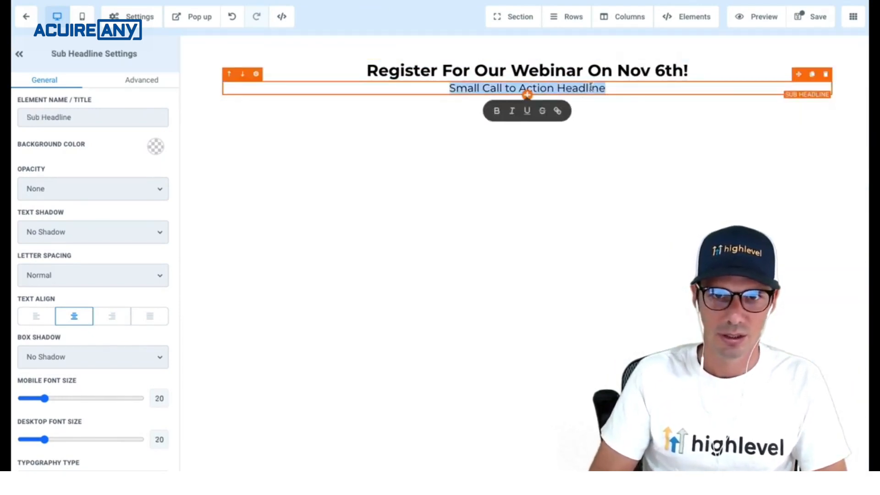
type("Enter you")
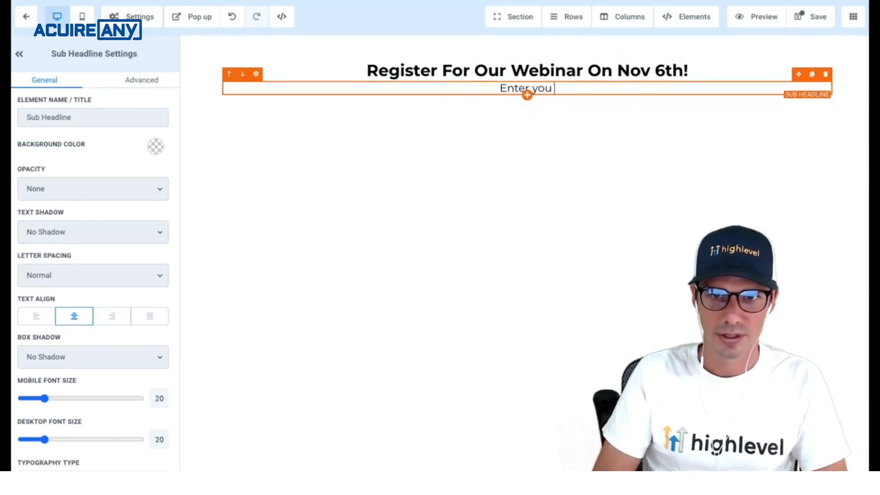
type("r details below to register")
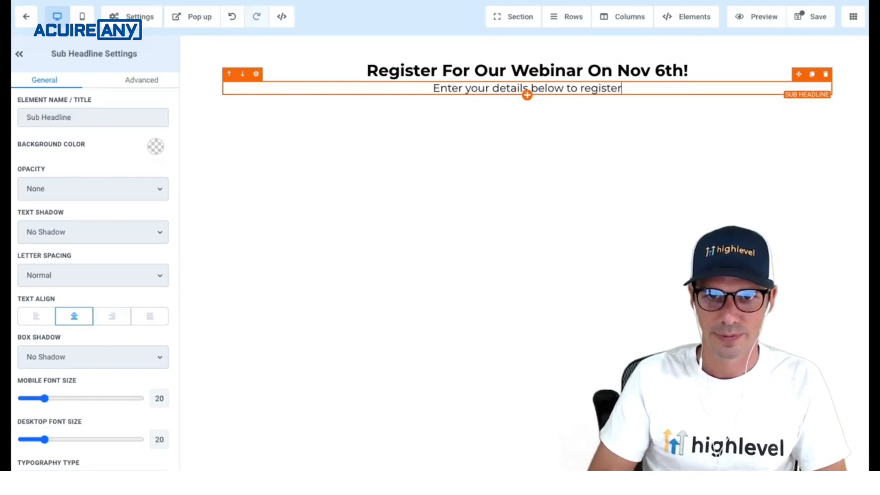
left_click(528, 95)
- Add a form element under the sub-headline showing the Webinar Signup form
left_click(766, 238)
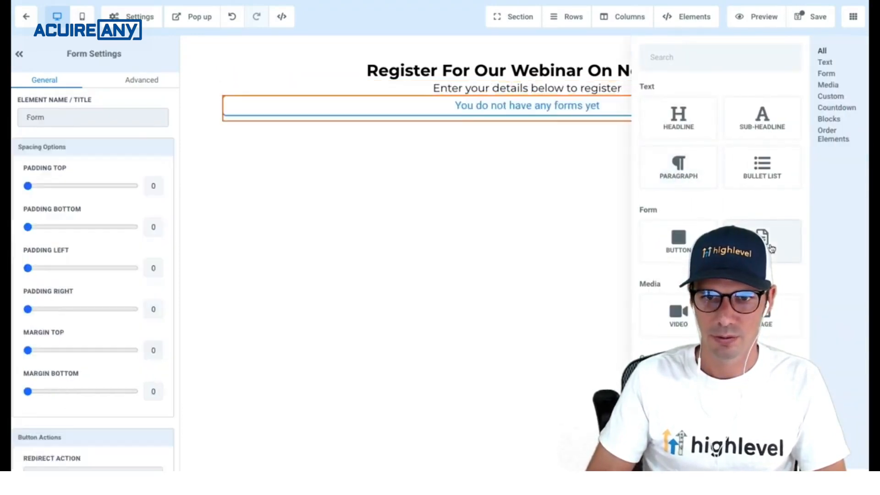
left_click(440, 246)
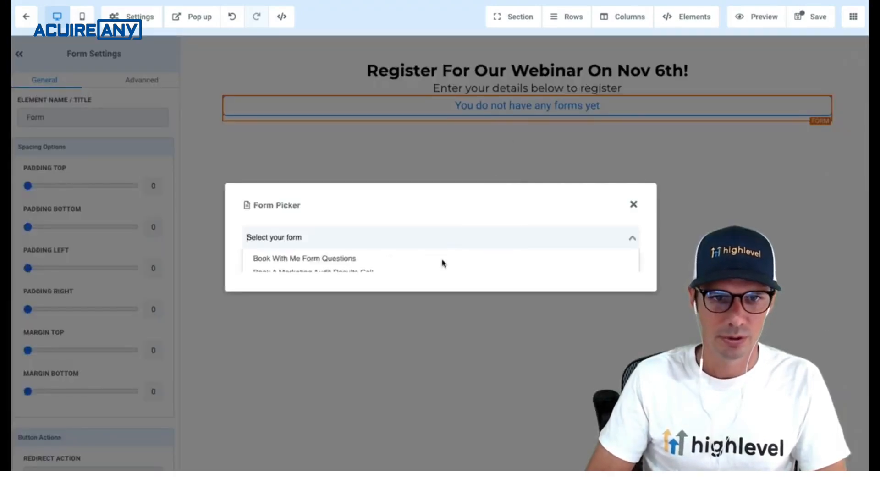
scroll(434, 266, "down", 3)
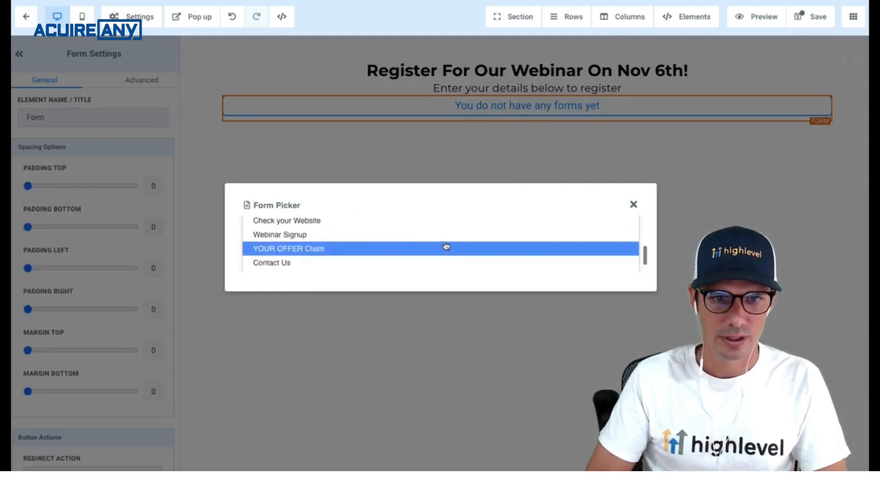
left_click(446, 238)
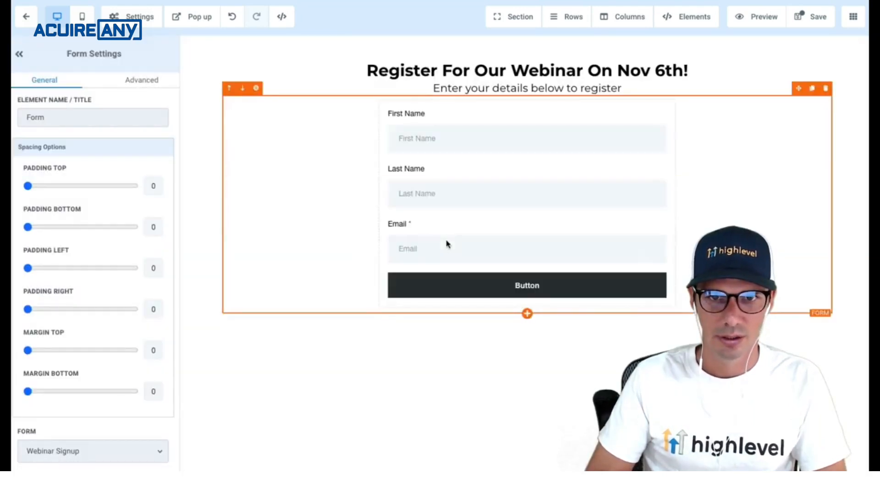
- Set the form element's top margin to 14
scroll(163, 283, "down", 2)
left_click_drag(29, 267, 49, 270)
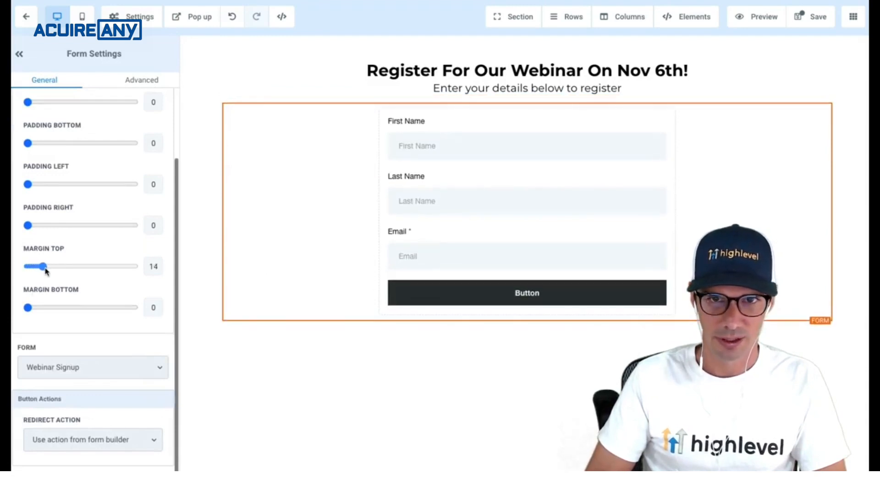
left_click(499, 88)
scroll(108, 320, "down", 10)
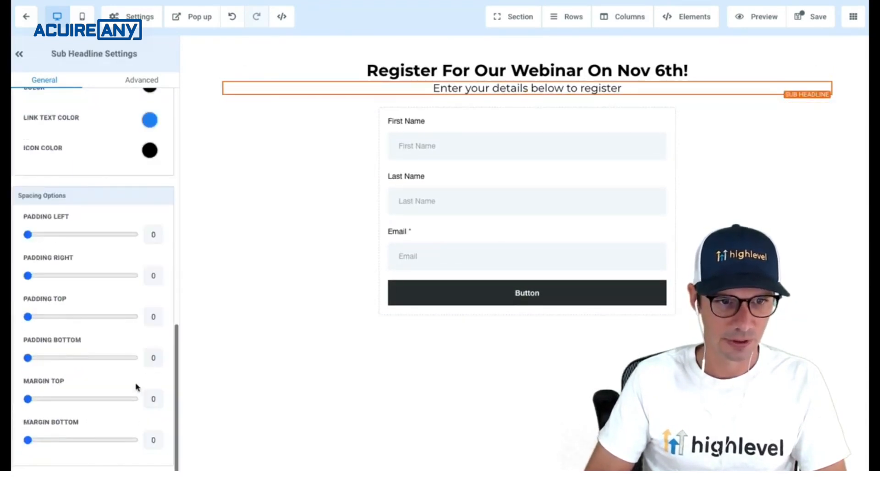
left_click(246, 337)
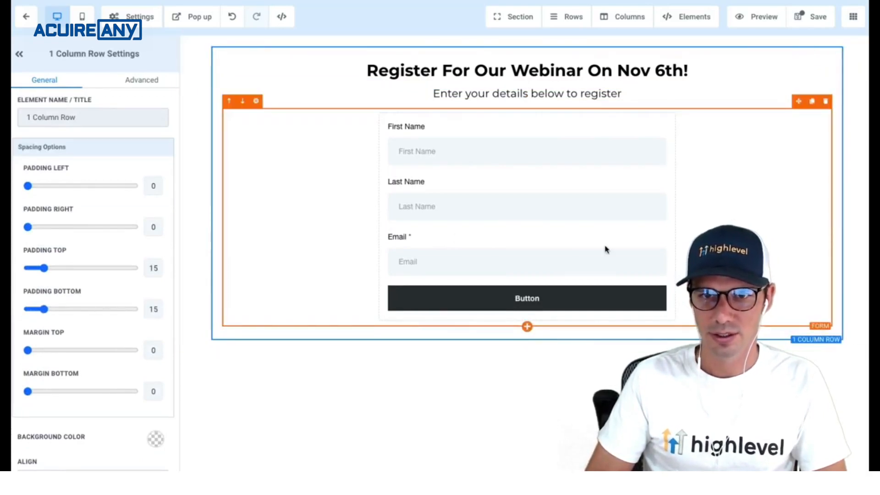
left_click(528, 107)
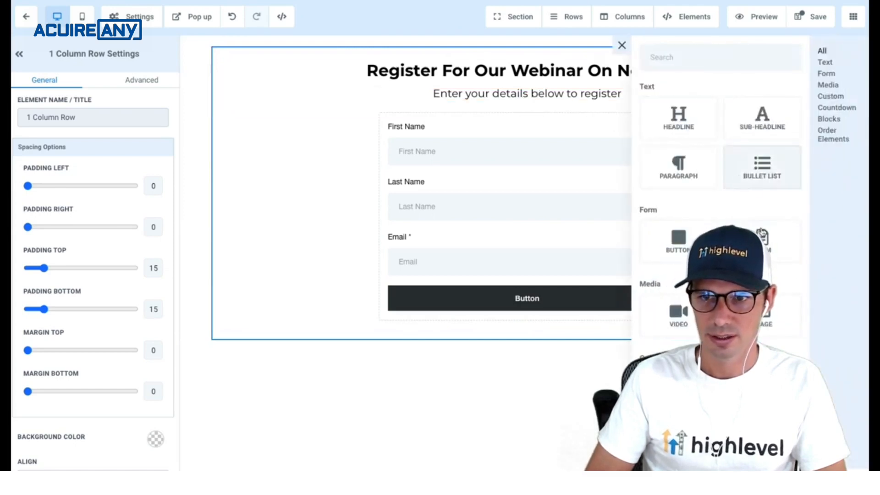
- Place a countdown under the sub-headline ending 2020/11/06 at 1 PM
scroll(762, 234, "down", 7)
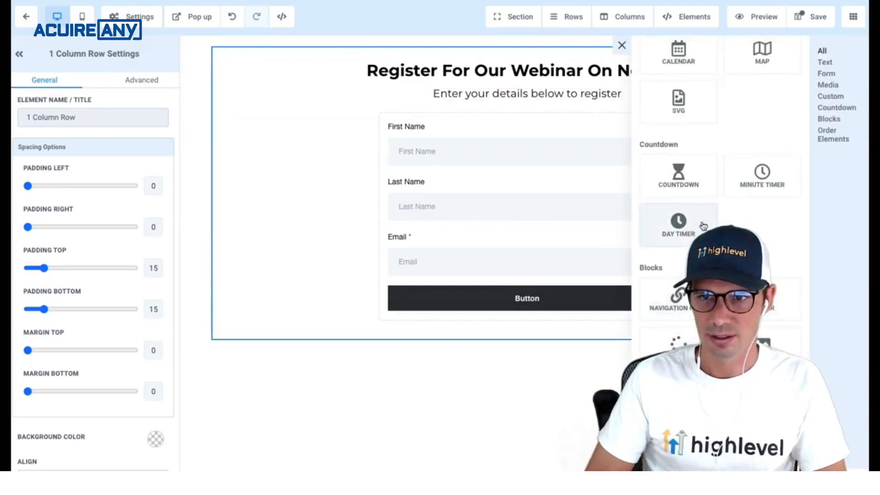
left_click_drag(683, 184, 587, 120)
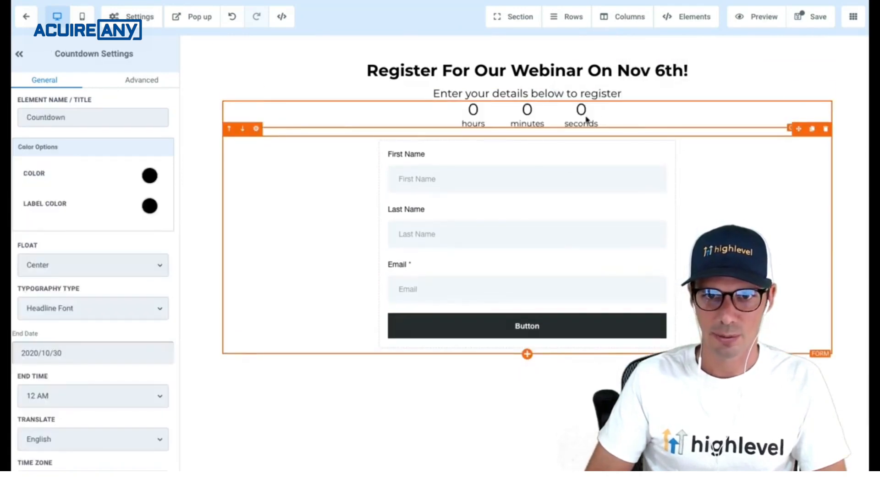
scroll(133, 299, "down", 4)
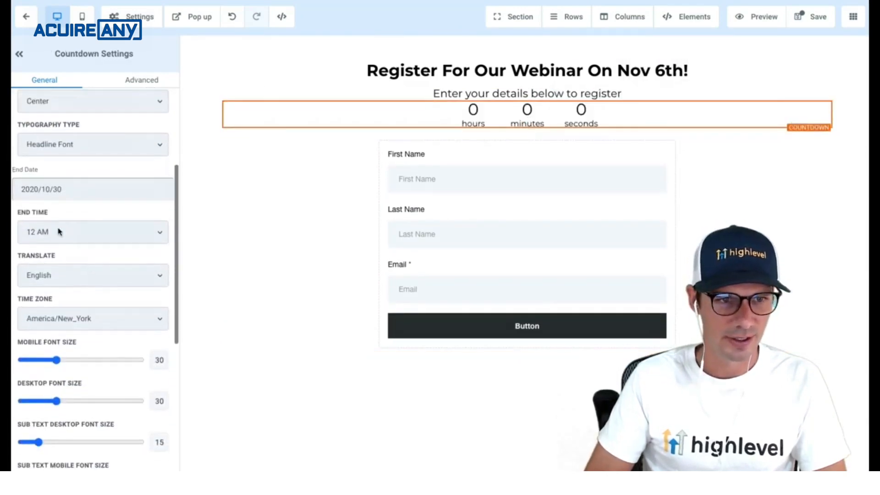
left_click(34, 192)
left_click(163, 211)
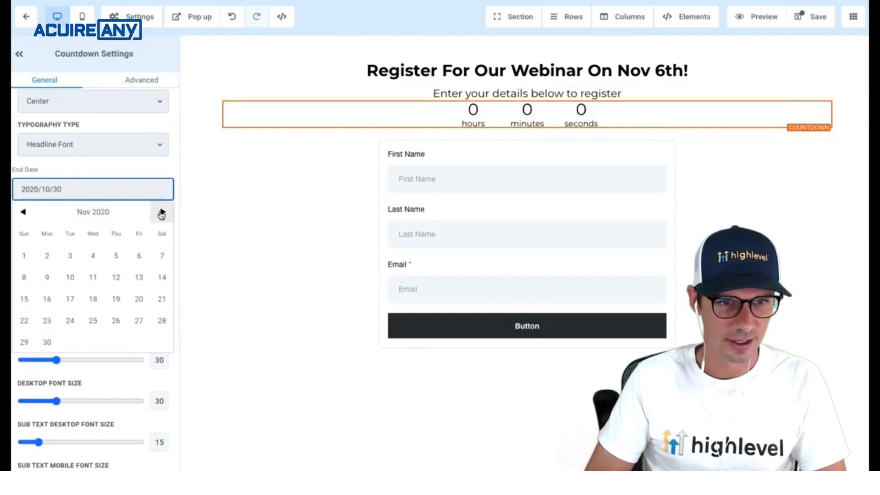
left_click(138, 255)
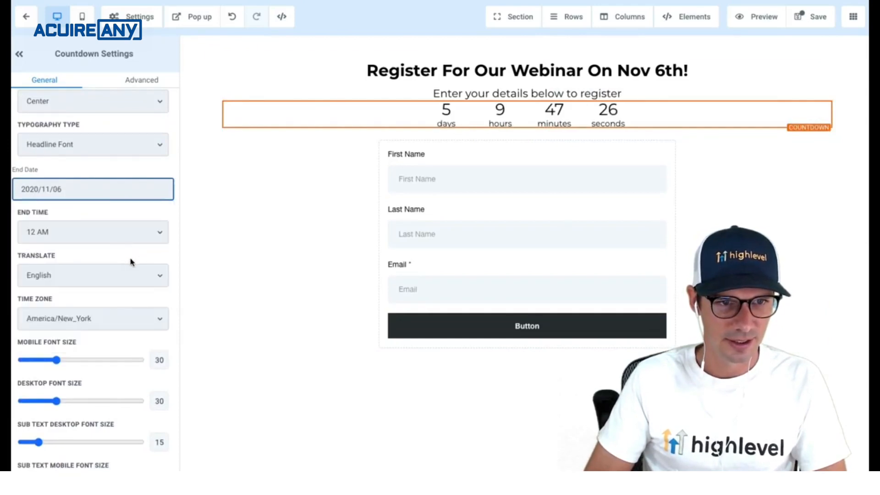
left_click(52, 236)
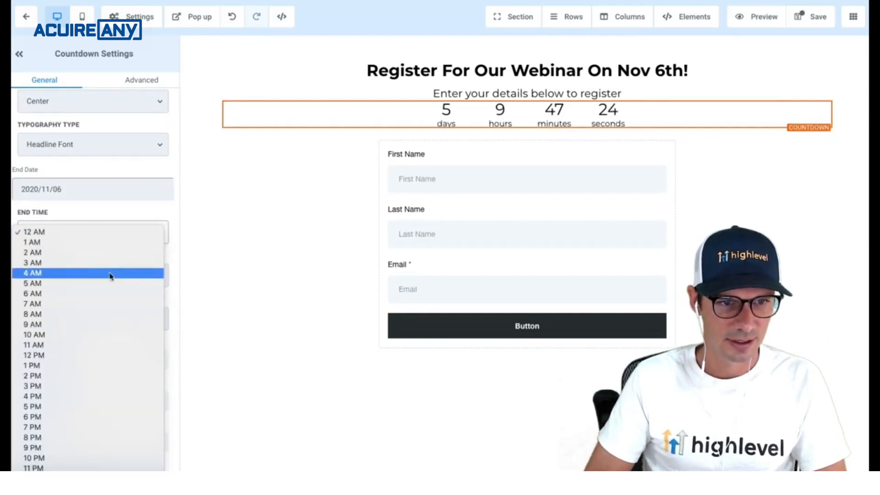
left_click(111, 364)
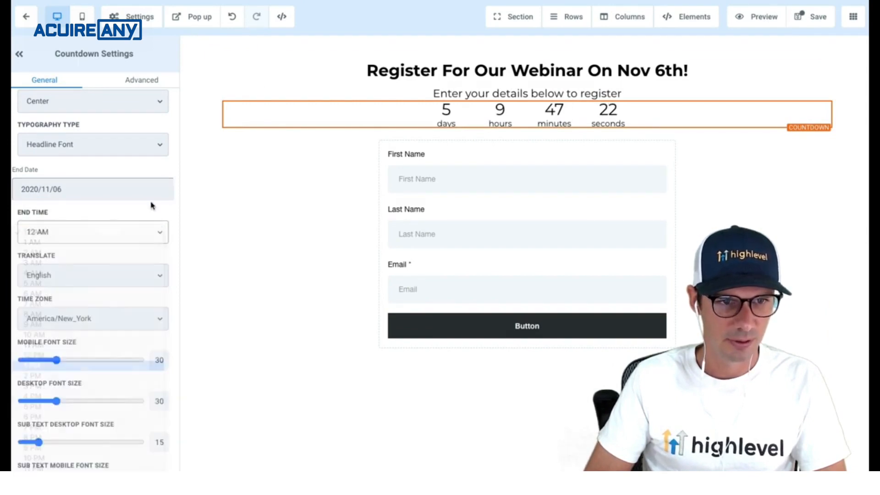
- Add top margin above the countdown and save the registration page
scroll(135, 316, "down", 5)
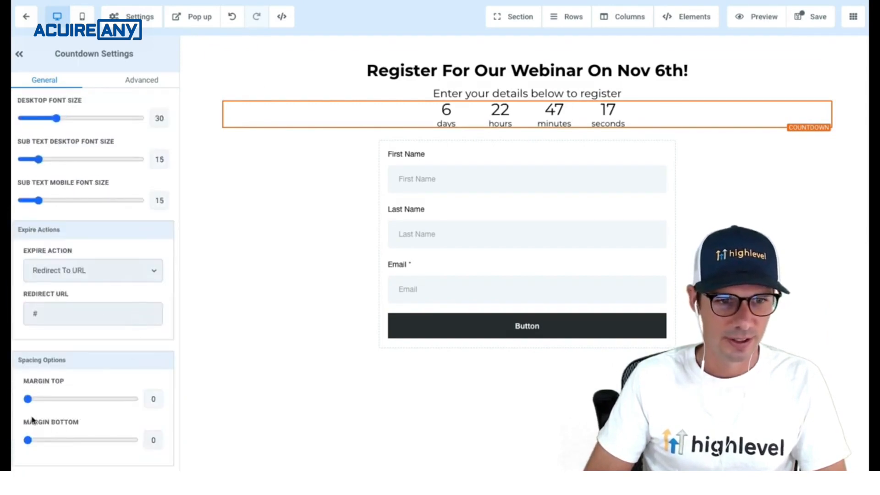
left_click_drag(28, 399, 42, 398)
scroll(119, 313, "up", 8)
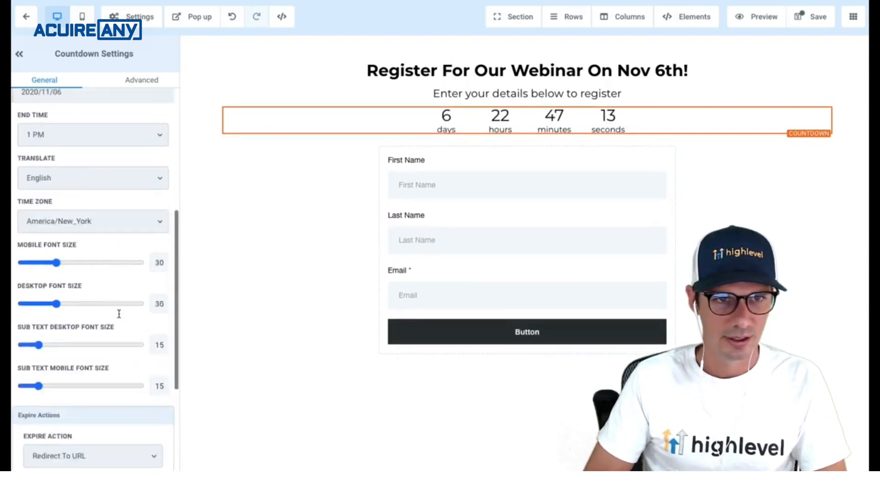
left_click(149, 82)
left_click(58, 82)
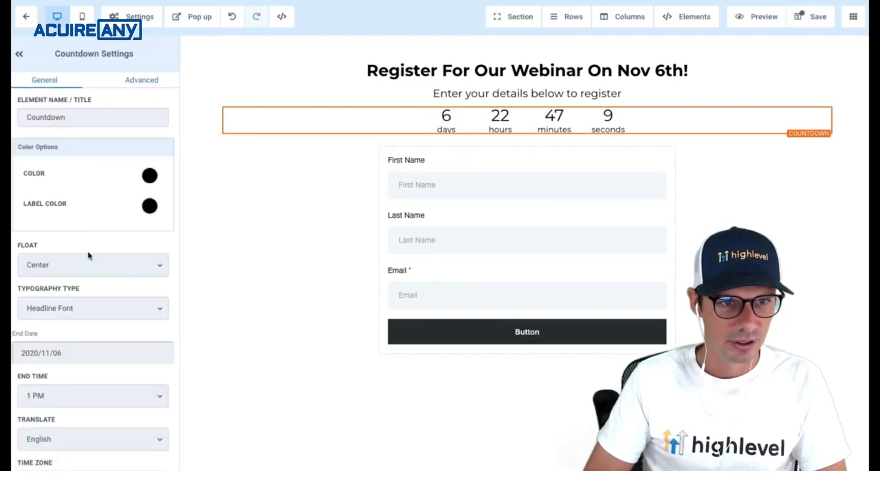
scroll(88, 255, "down", 1)
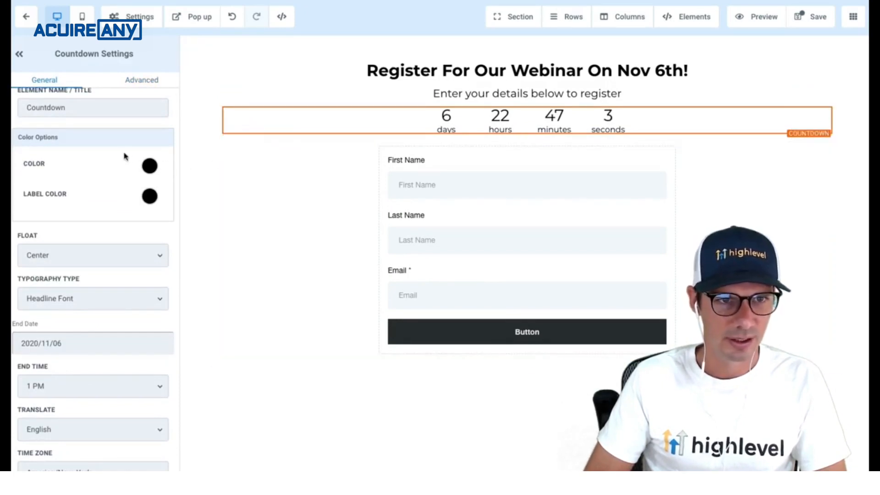
scroll(123, 229, "down", 10)
scroll(124, 229, "down", 3)
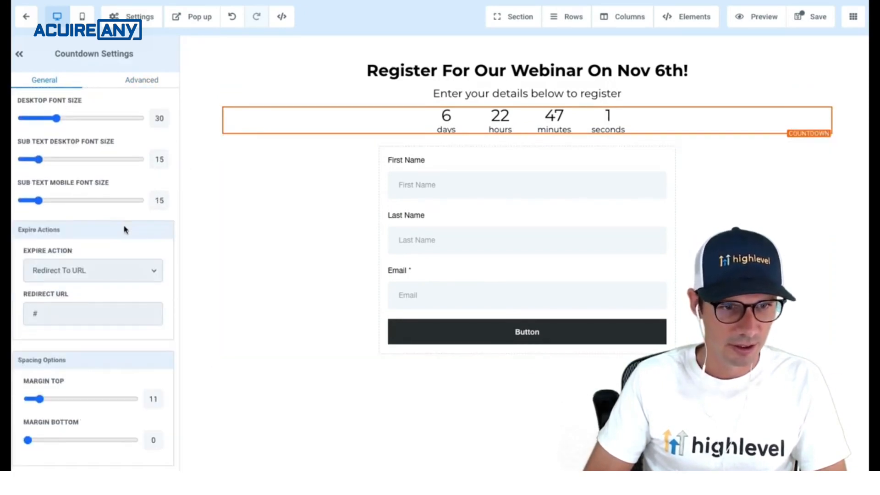
scroll(124, 229, "up", 12)
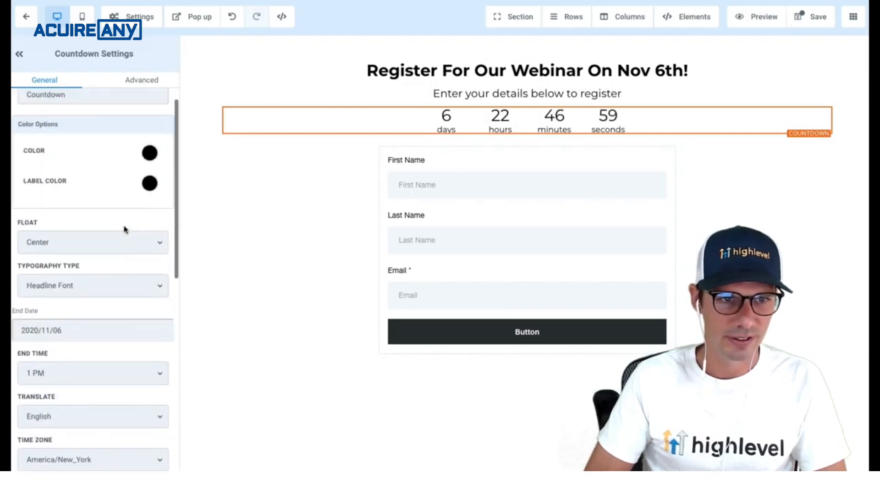
scroll(124, 229, "up", 2)
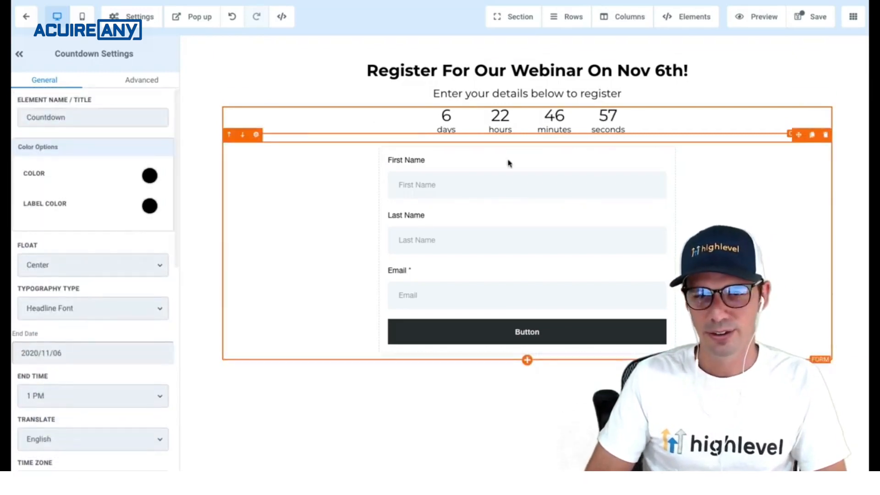
left_click(815, 18)
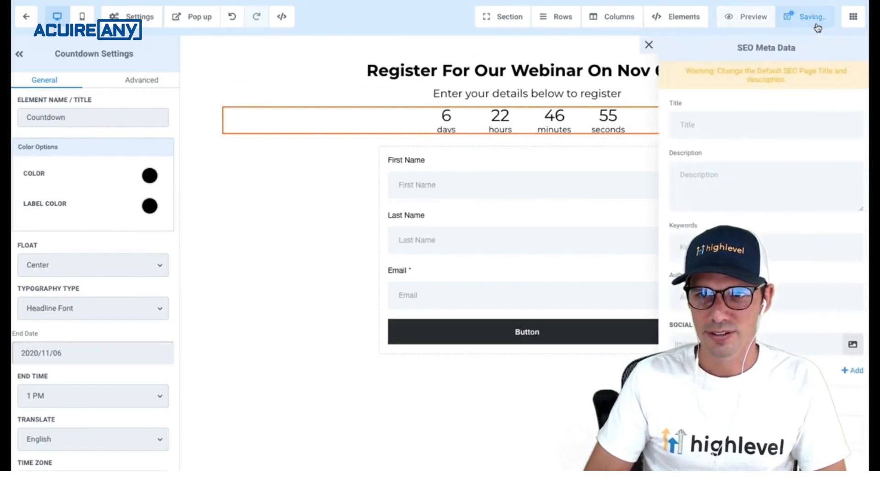
- Exit the page editor to the funnel overview and dismiss the warning banners
left_click(649, 44)
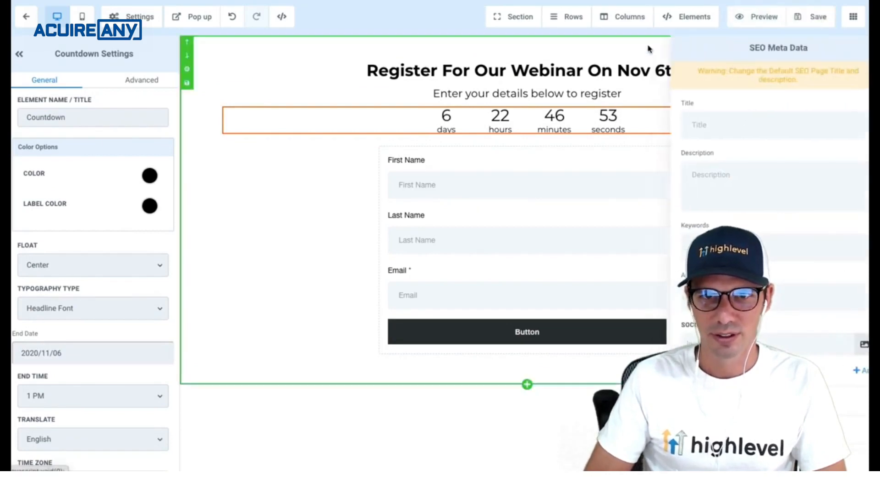
left_click(30, 24)
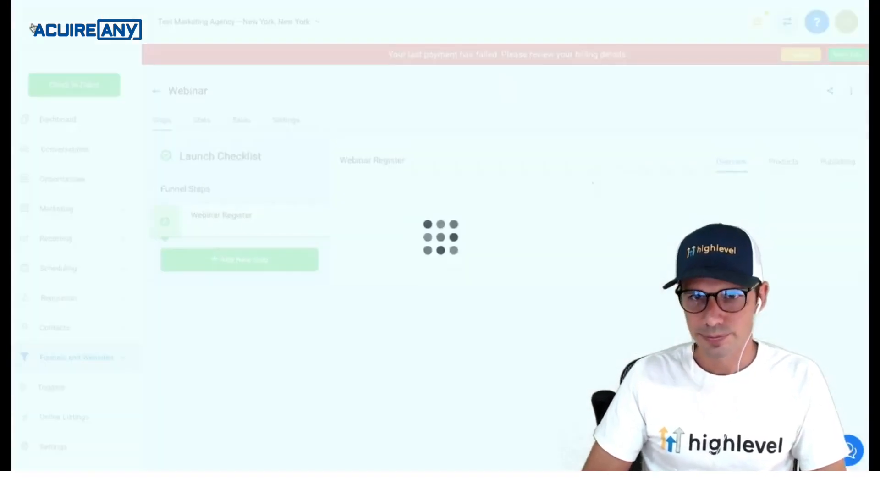
left_click(800, 57)
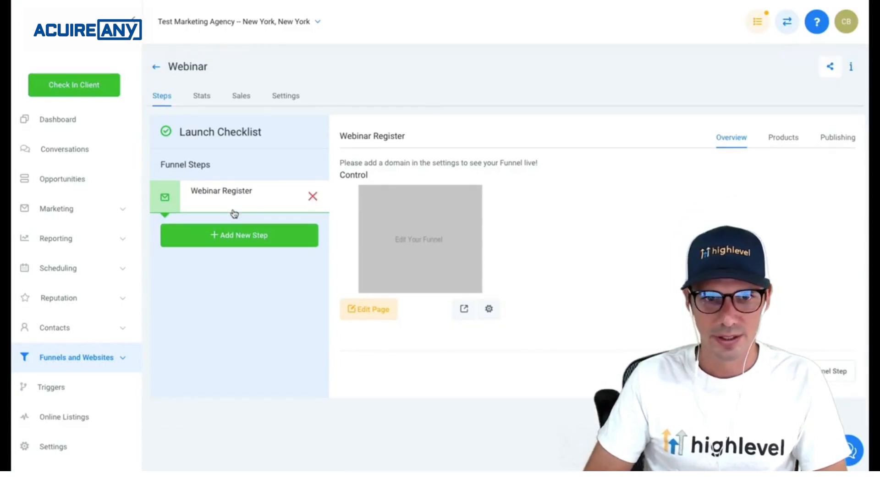
- Check the Webinar funnel's Domain list, find it empty, and open account settings
left_click(288, 96)
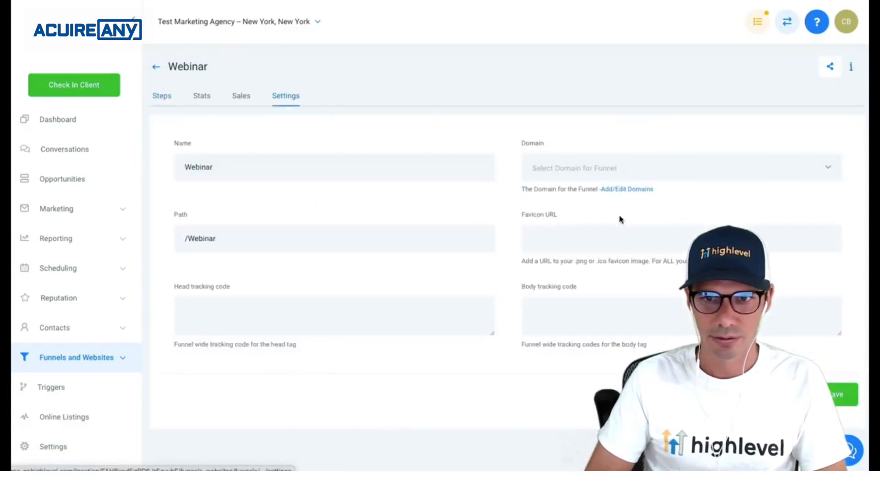
left_click(705, 180)
left_click(713, 177)
left_click(693, 176)
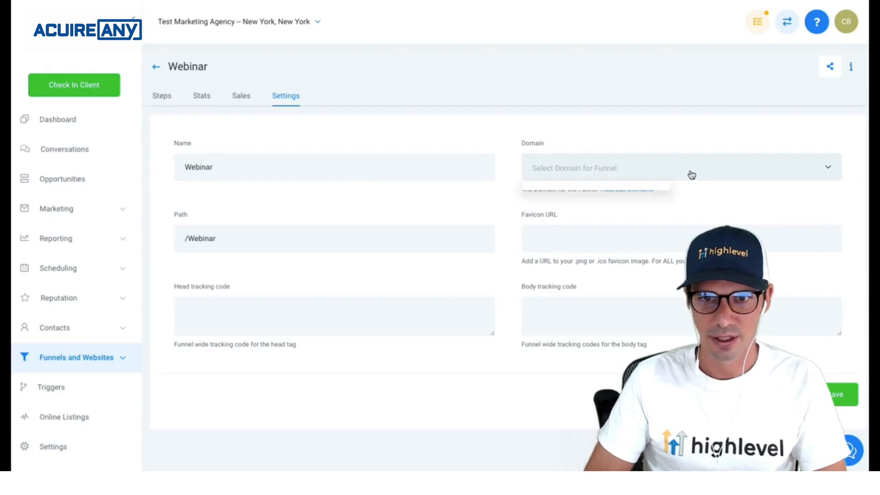
left_click(692, 175)
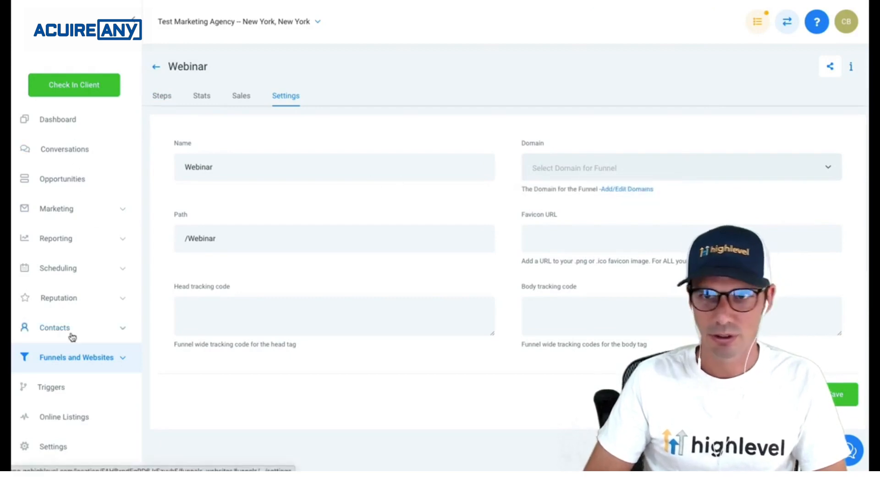
left_click(51, 443)
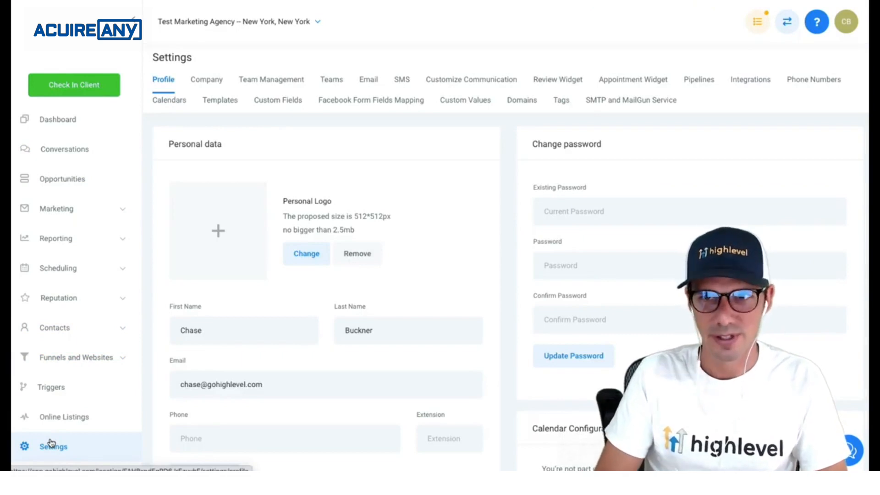
key("super+t")
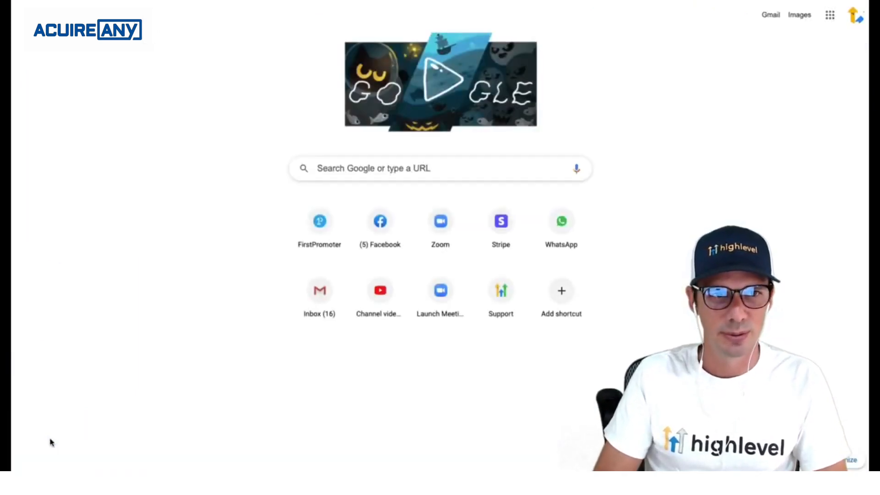
- Go to godaddy.com and open Manage DNS for highleveltest.com
type("godaddy.com")
key("Return")
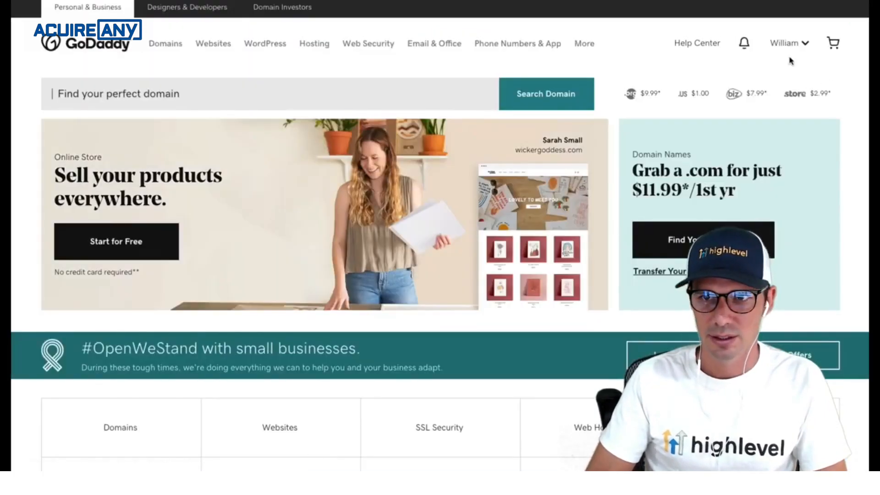
left_click(793, 53)
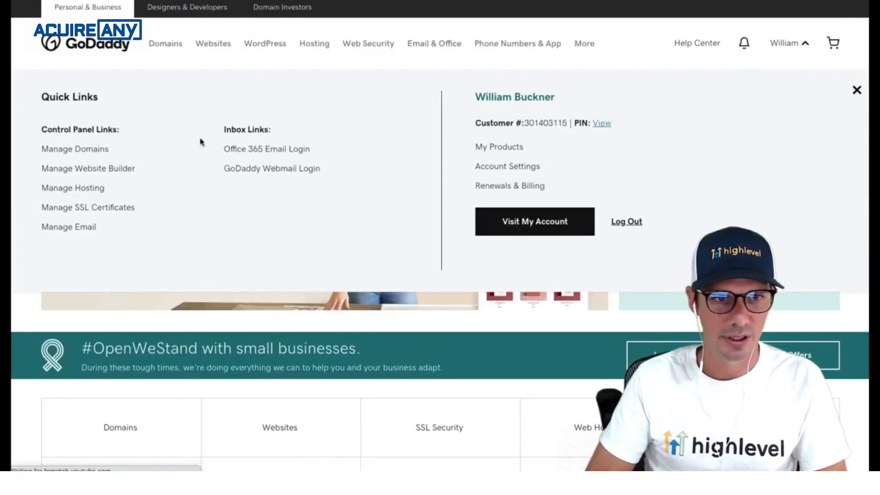
left_click(92, 157)
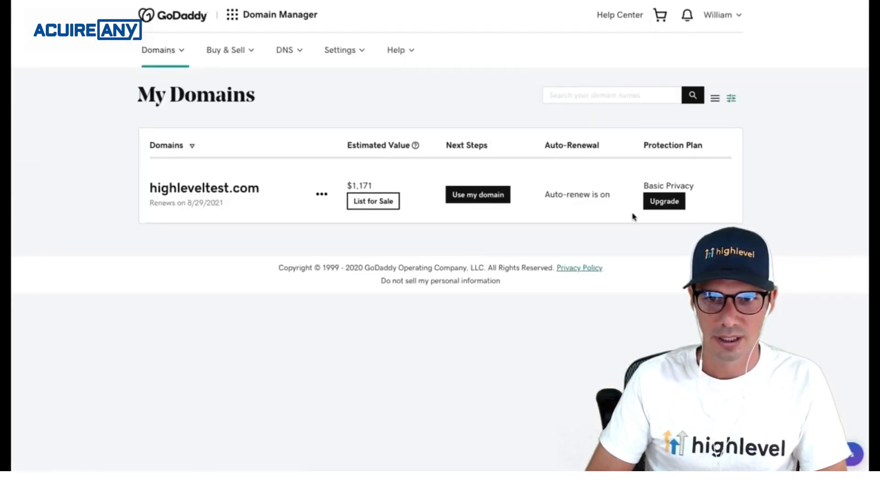
left_click(223, 196)
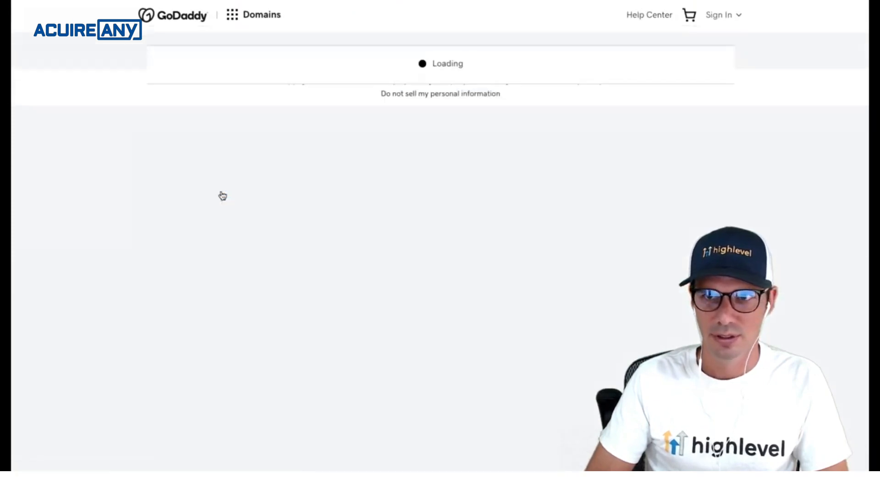
scroll(338, 334, "down", 10)
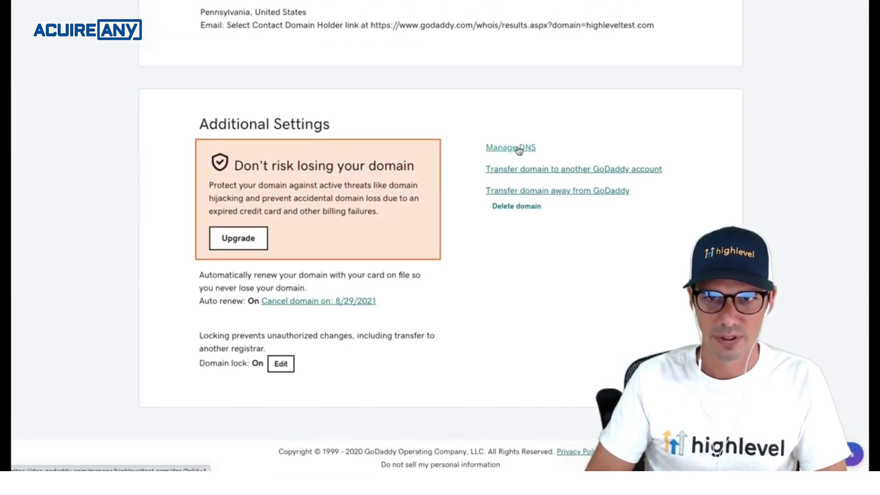
left_click(510, 147)
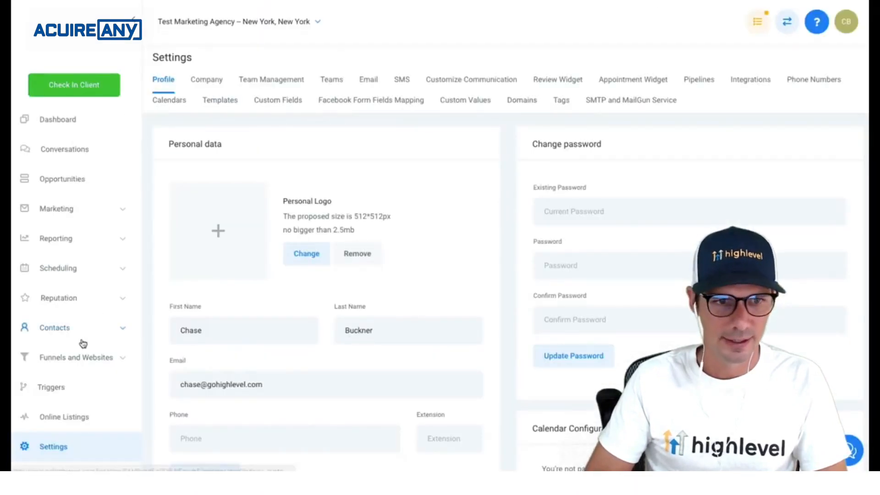
scroll(81, 362, "down", 8)
- Add domain webinars.highleveltest.com under Domains and copy its funnels.msgsndr.com CNAME target
scroll(452, 243, "up", 9)
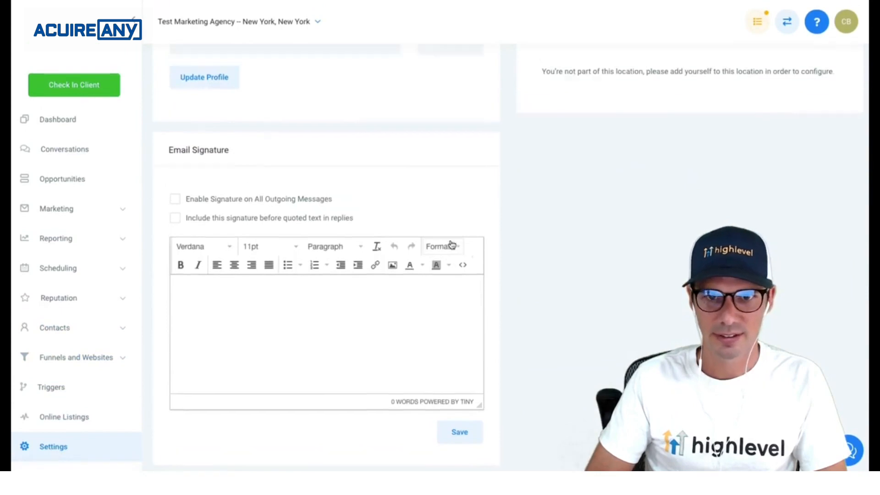
left_click(525, 108)
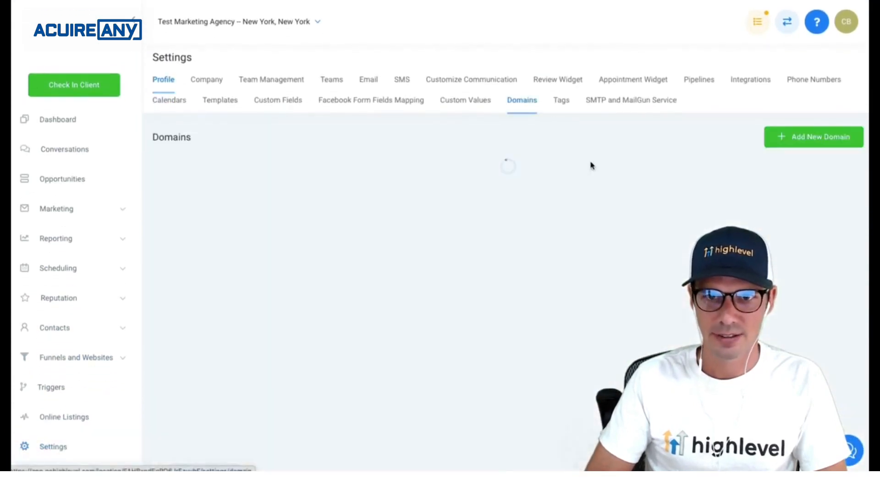
left_click(812, 143)
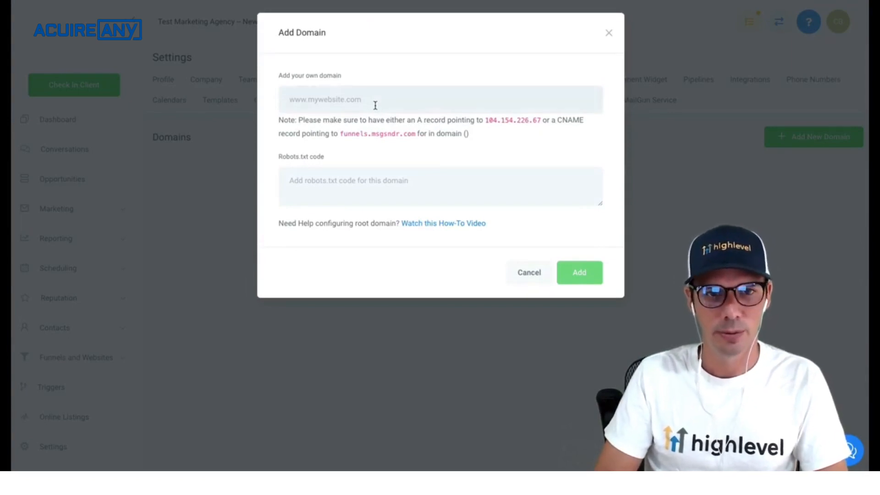
type("webinars")
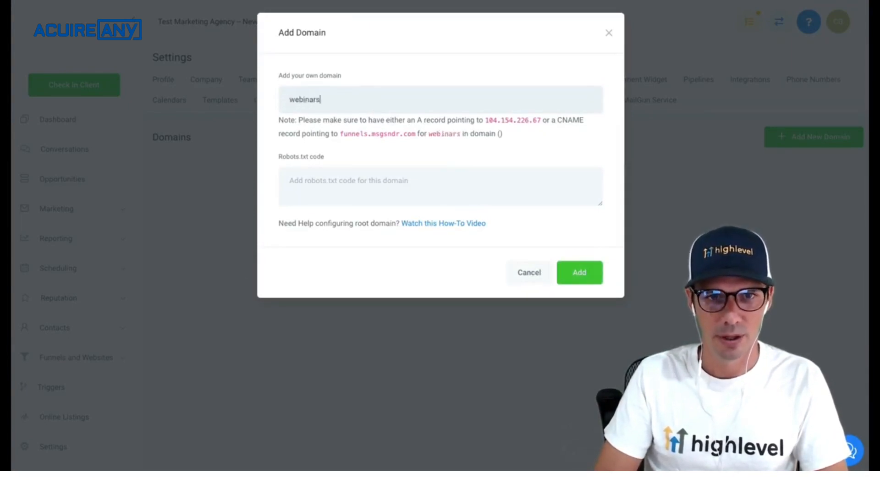
type(".hig")
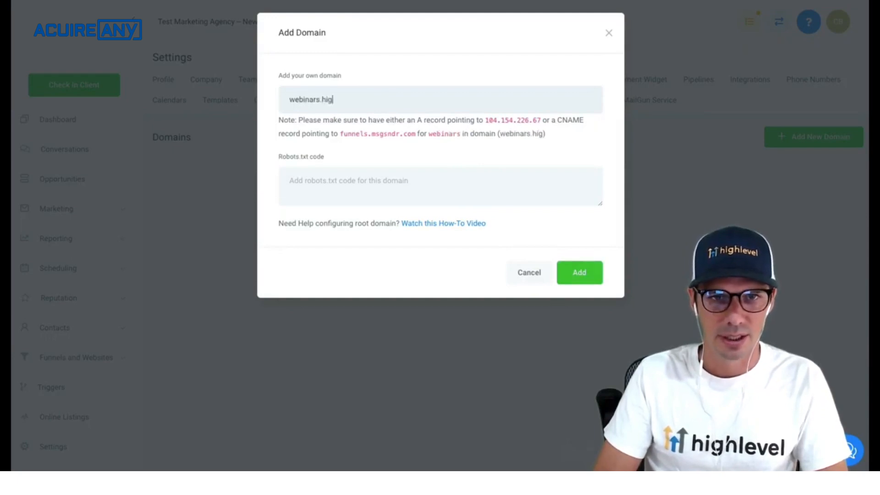
type("hleveltest.com")
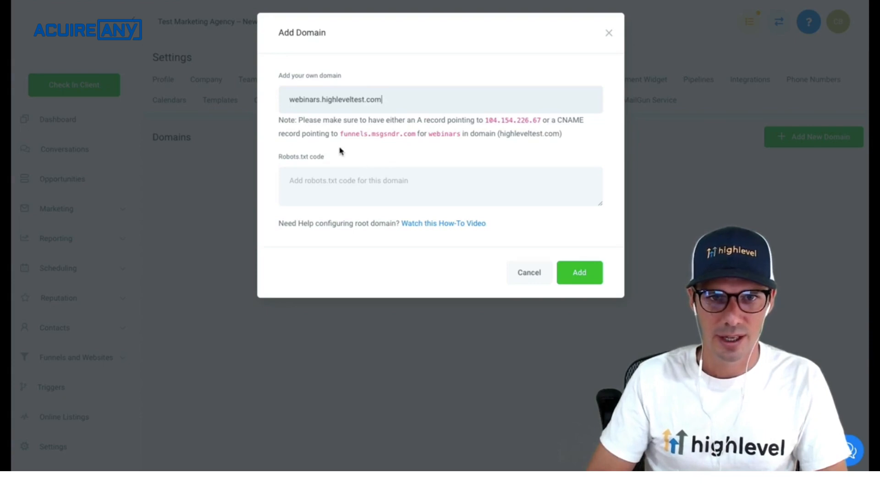
left_click_drag(341, 137, 400, 138)
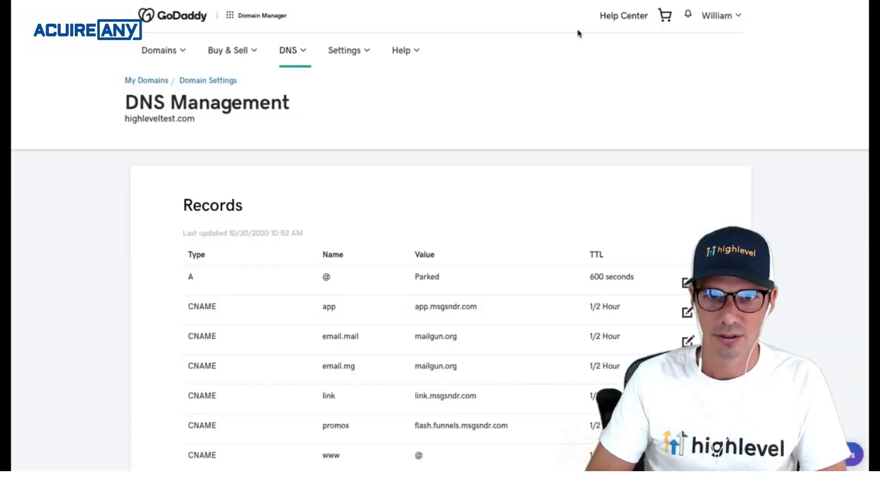
scroll(383, 212, "down", 12)
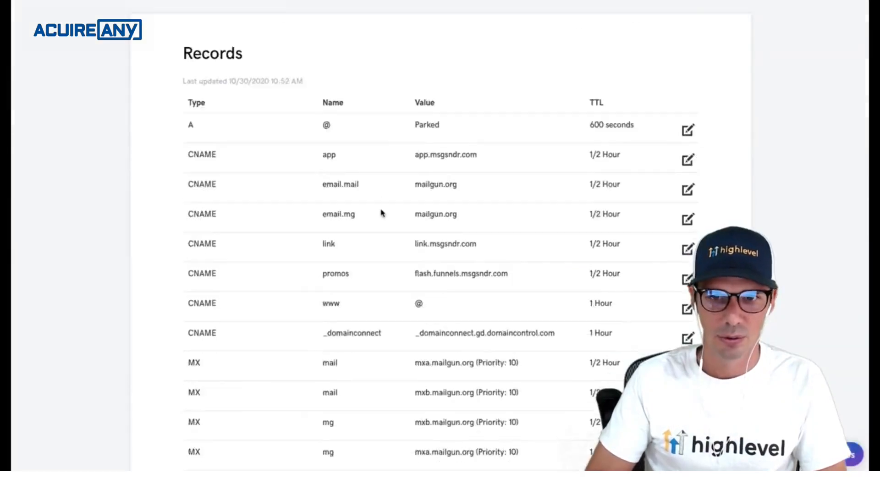
- Save a CNAME record: host webinars, points to flash.funnels.msgsndr.com, TTL 1/2 Hour
left_click(685, 277)
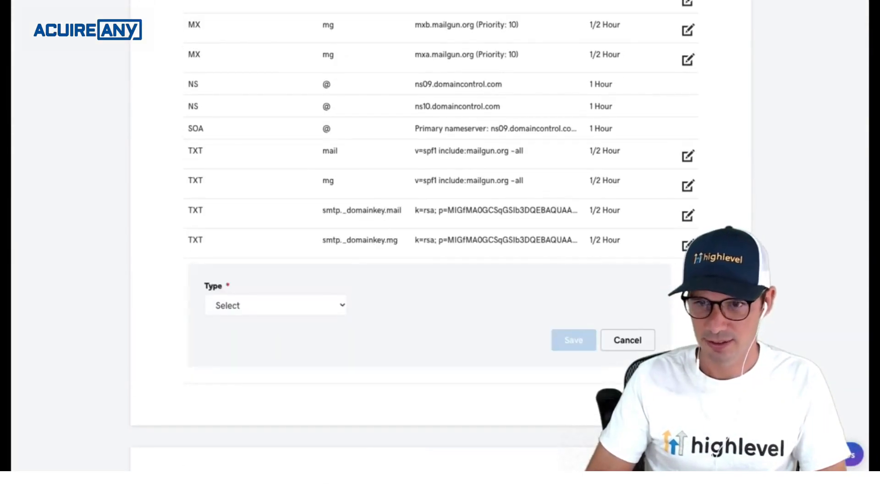
left_click(275, 310)
left_click(269, 339)
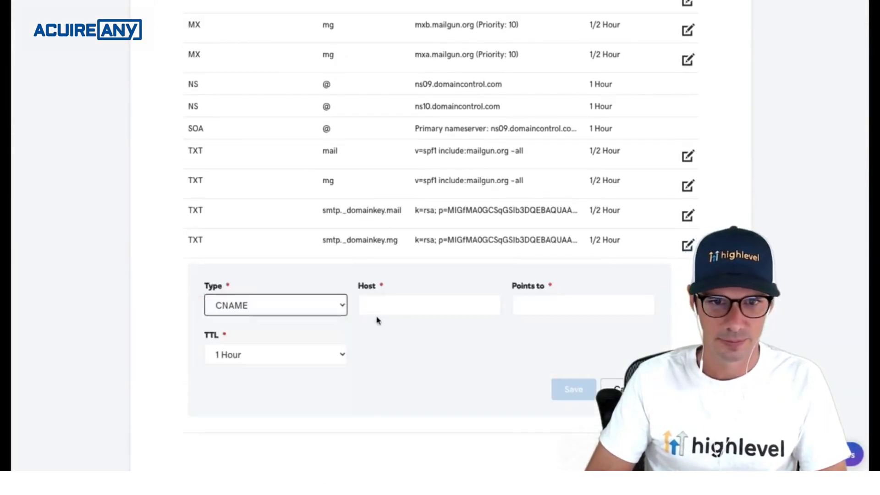
left_click(397, 302)
type("webinars")
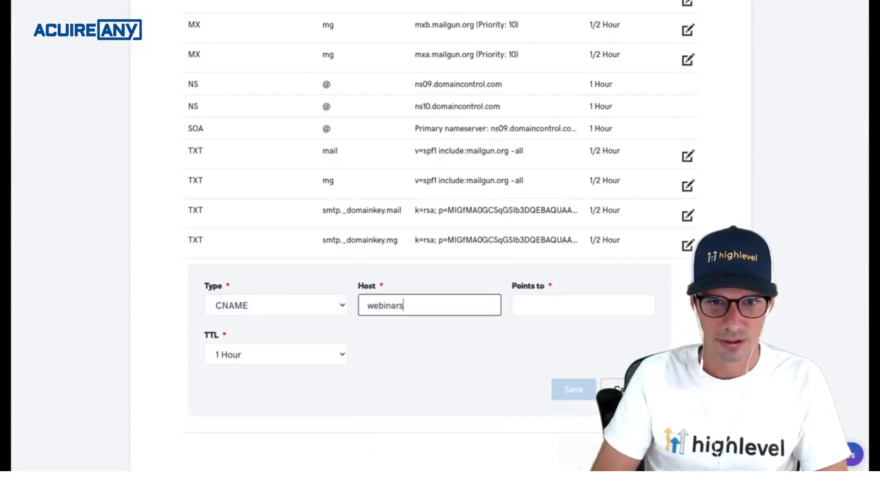
key("Tab")
type("funnels.msgsndr.com")
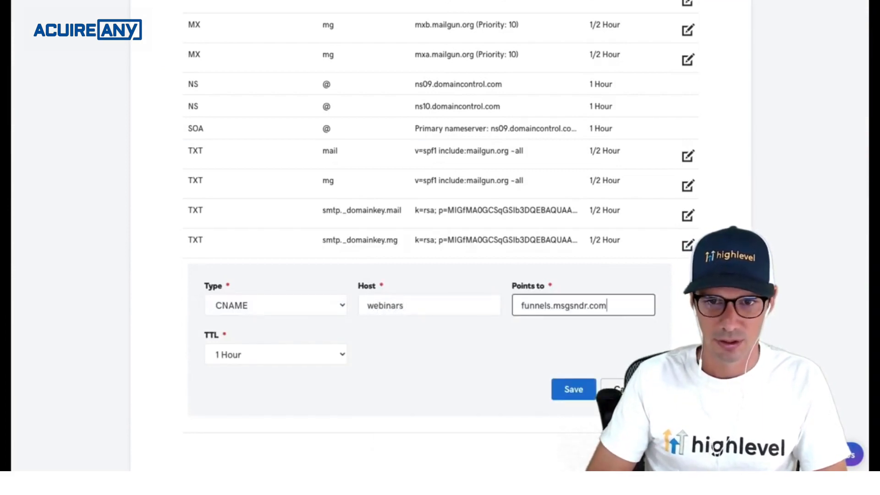
left_click(522, 305)
type("flash.")
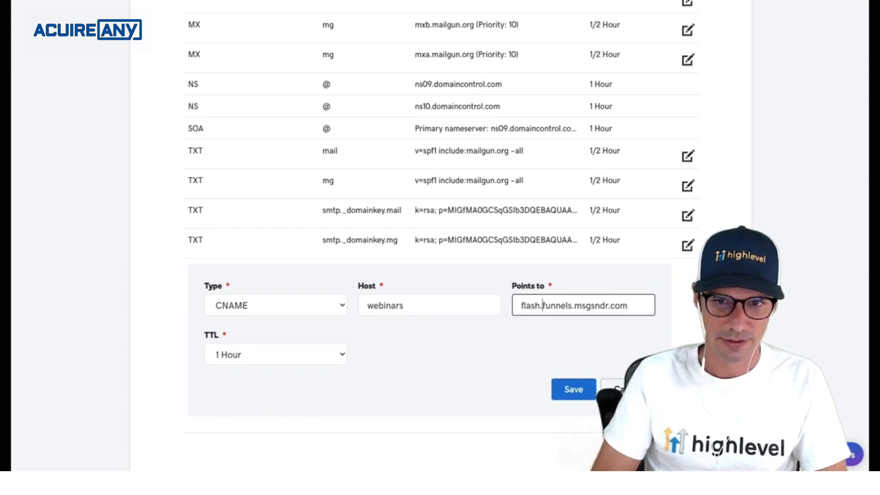
left_click(330, 359)
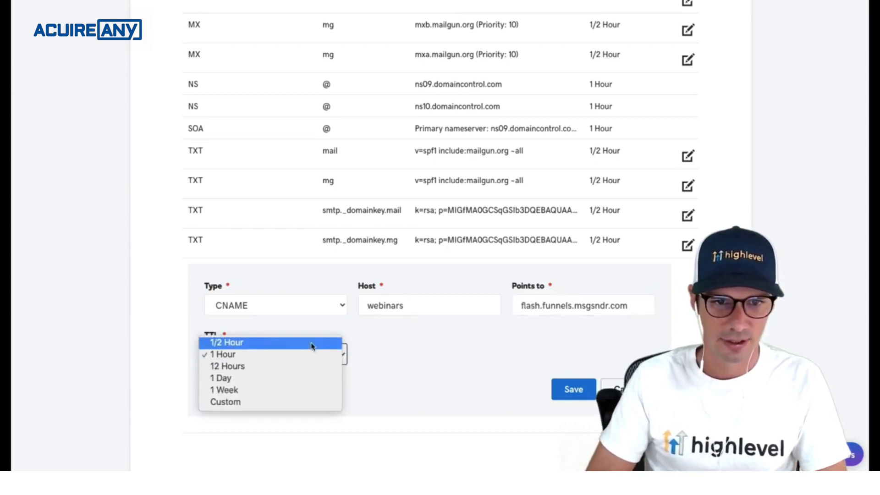
left_click(332, 342)
left_click(572, 389)
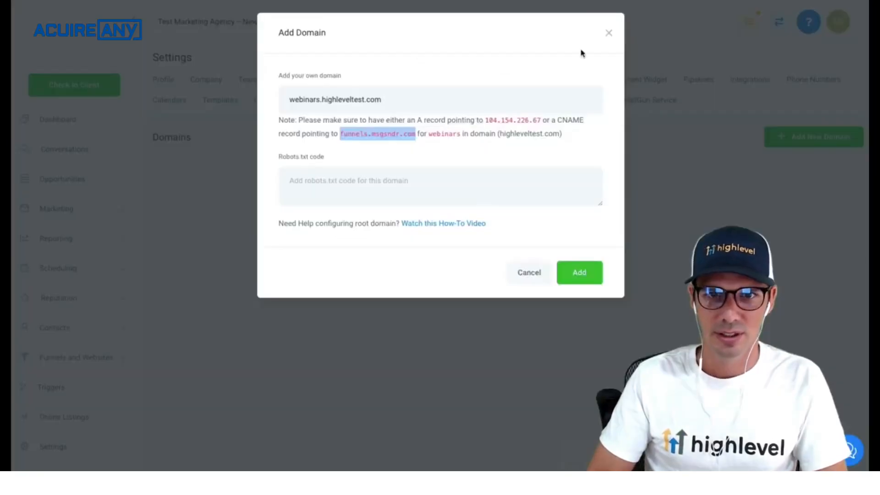
- Add webinars.highleveltest.com as a domain, retrying until its DNS record resolves
left_click(583, 271)
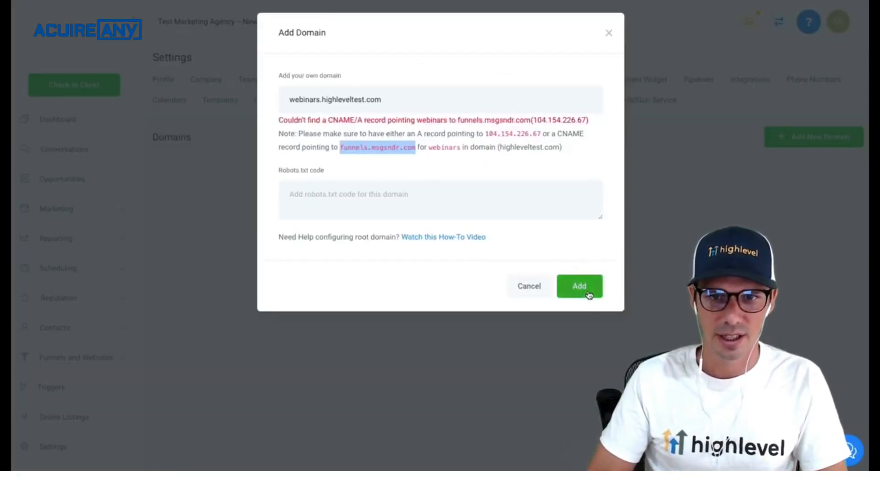
left_click(590, 295)
left_click(578, 295)
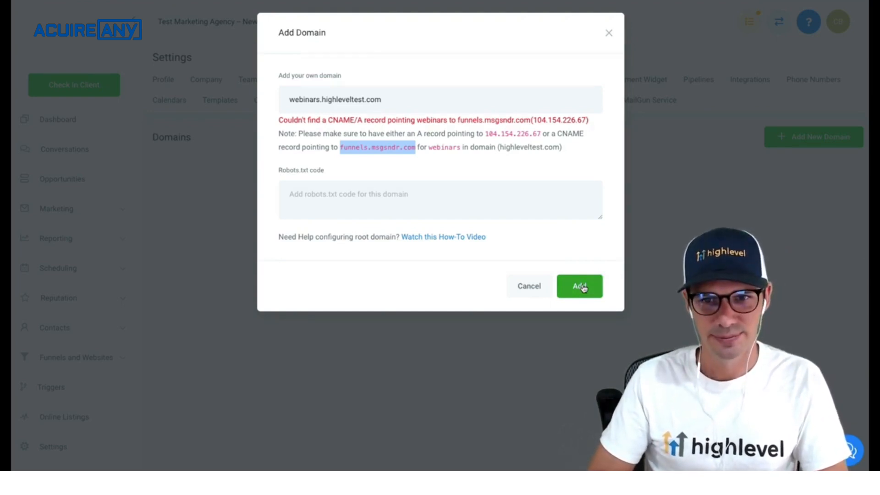
left_click(582, 286)
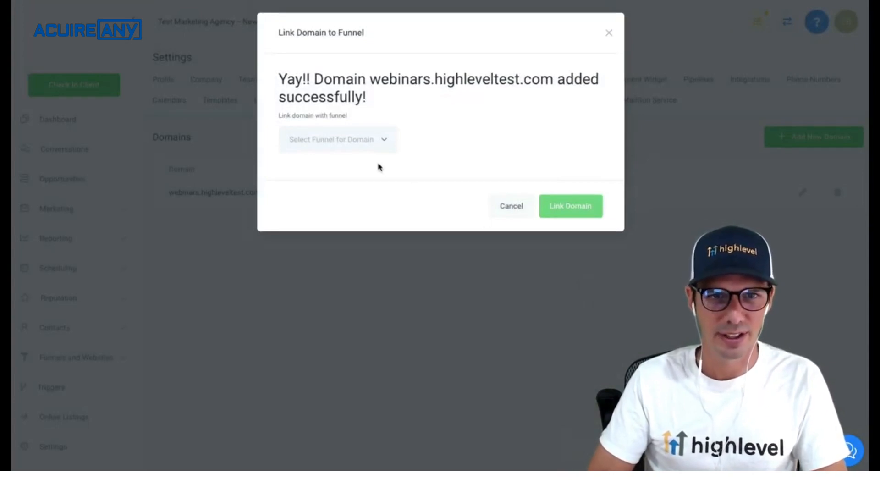
- Link the new domain to the Webinar funnel
left_click(367, 138)
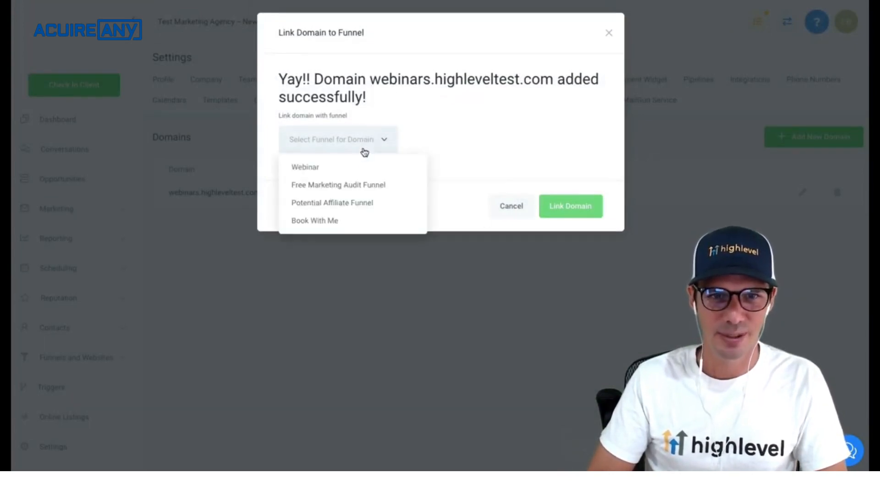
left_click(321, 173)
left_click(571, 207)
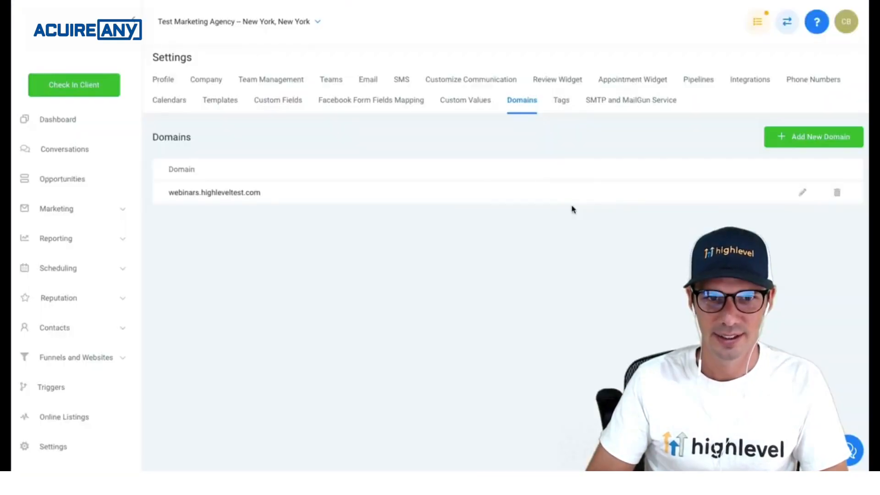
- Change the Webinar Register step path to /awesome-webinar and copy its full page URL
left_click(80, 357)
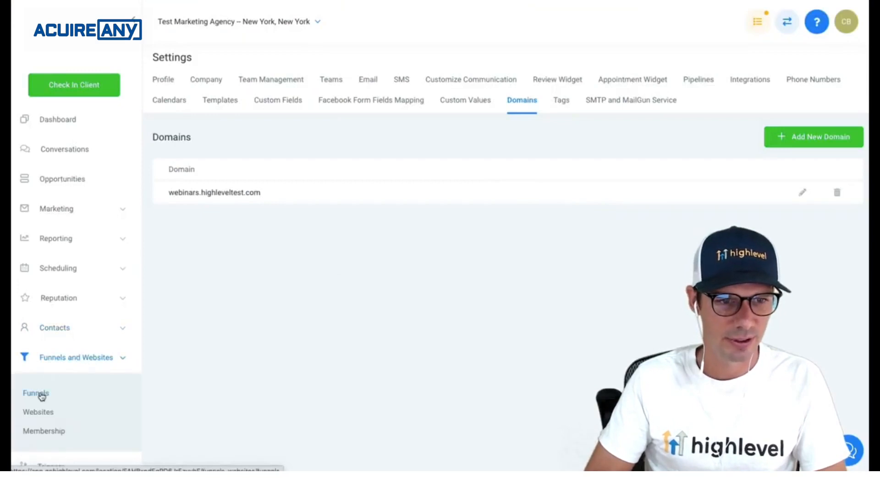
left_click(40, 393)
left_click(223, 164)
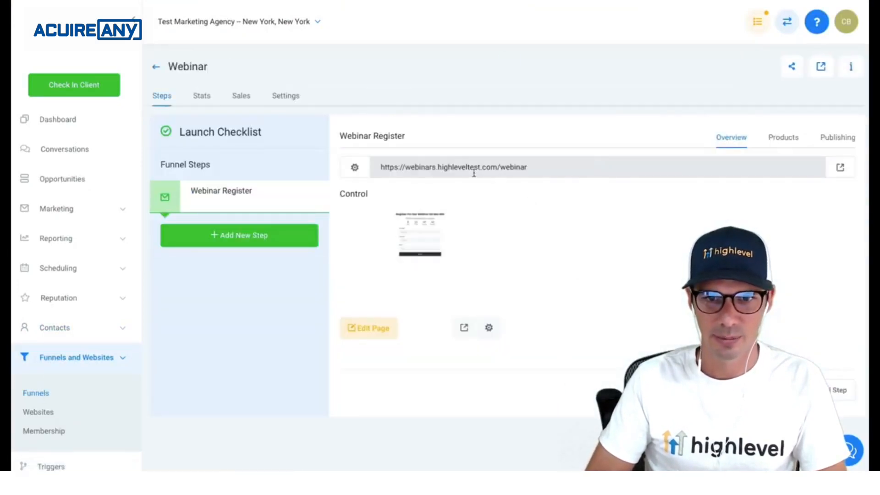
left_click(839, 139)
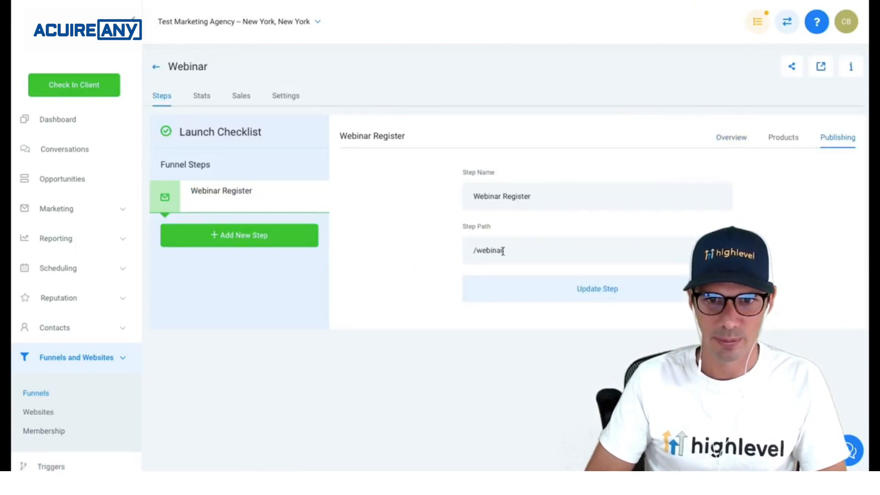
left_click_drag(505, 252, 480, 252)
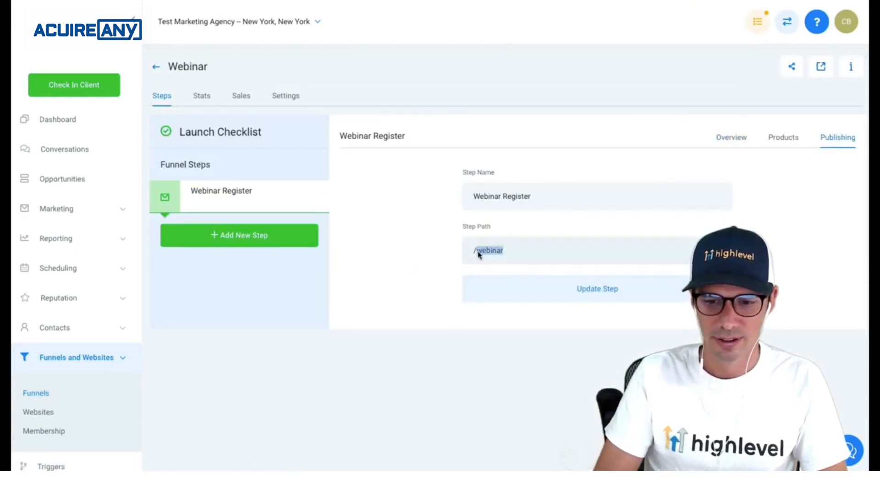
type("awesome-")
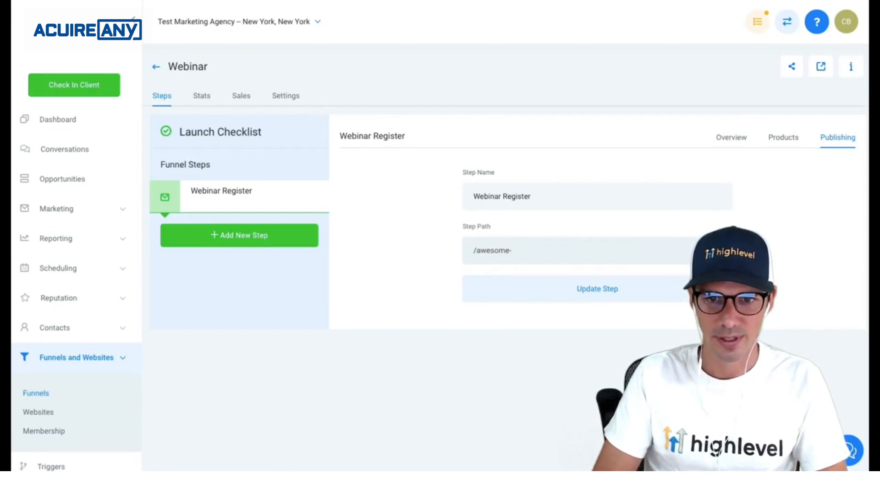
type("webinar")
left_click(547, 294)
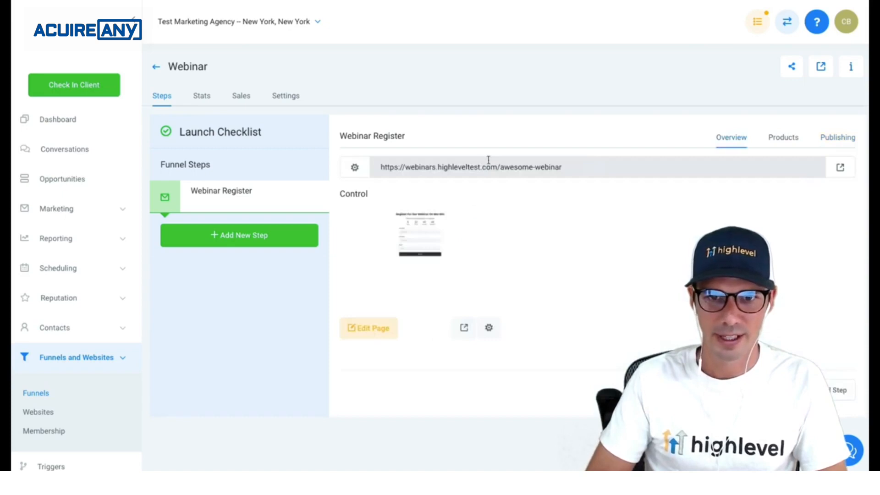
left_click(484, 165)
key("ctrl+t")
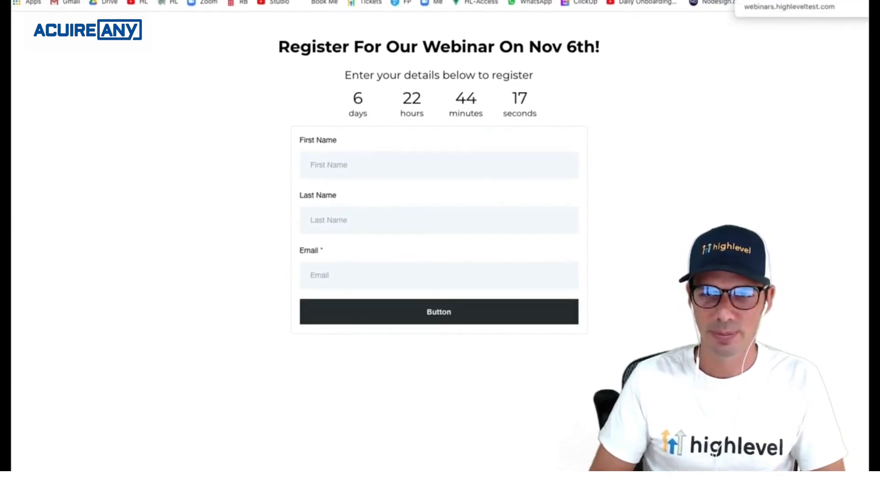
key("super+w")
key("ctrl+Tab")
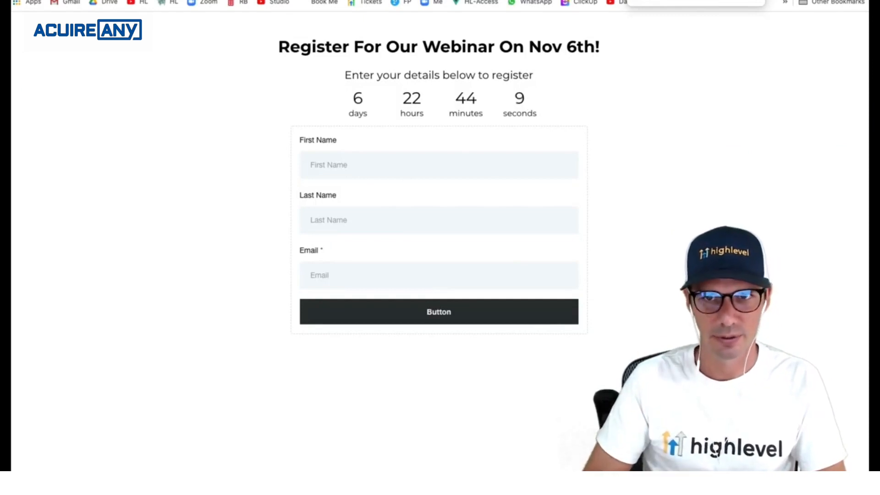
key("super+w")
left_click(57, 370)
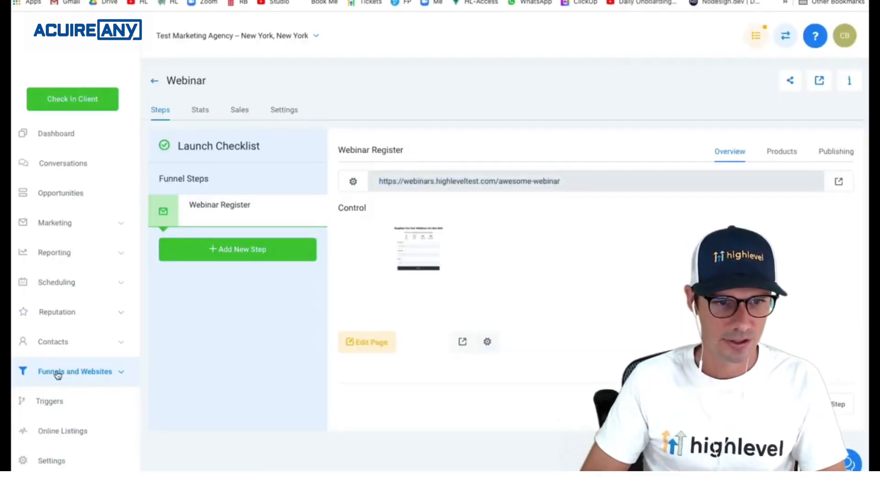
- Create a new trigger folder named Webinar
left_click(53, 397)
left_click(740, 85)
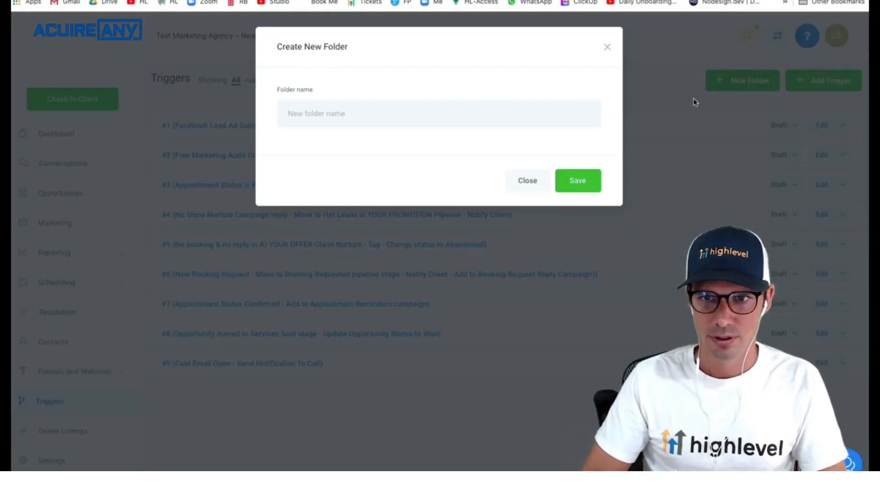
left_click(527, 121)
type("WE")
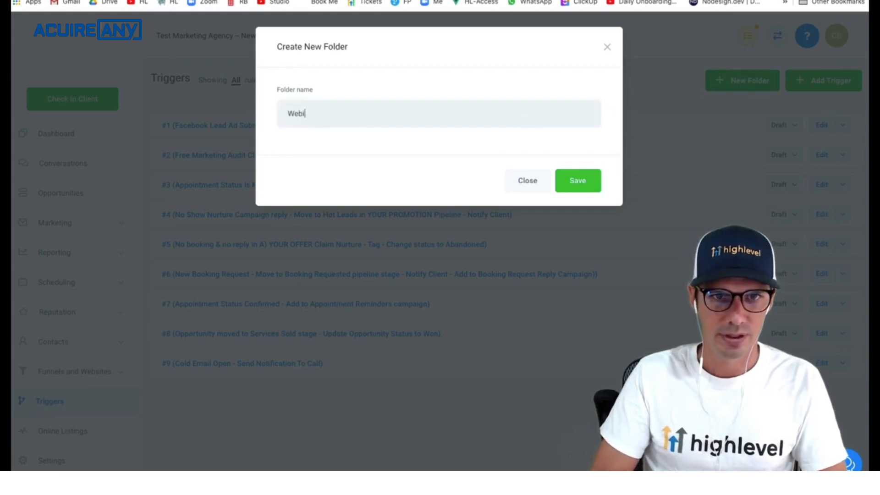
left_click(577, 181)
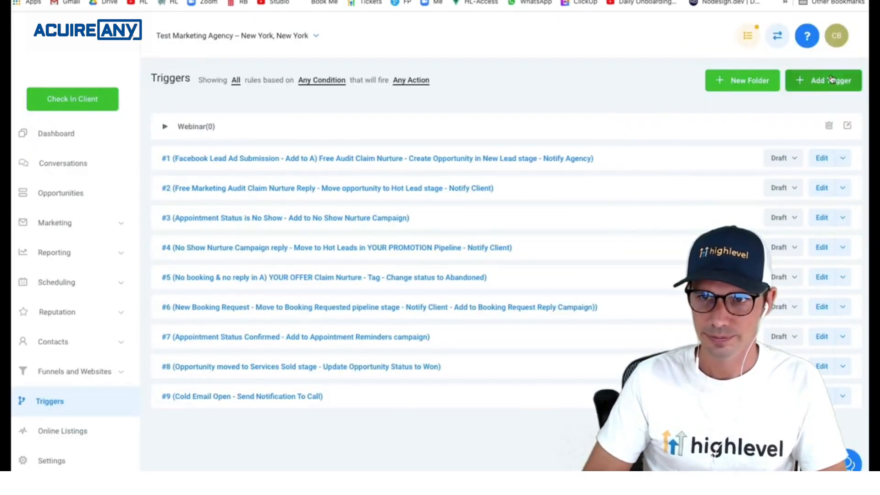
- Create the rule 'New Awesome Webinar Registration' in the Webinar folder and save it
left_click(813, 81)
left_click(413, 123)
type("Ne")
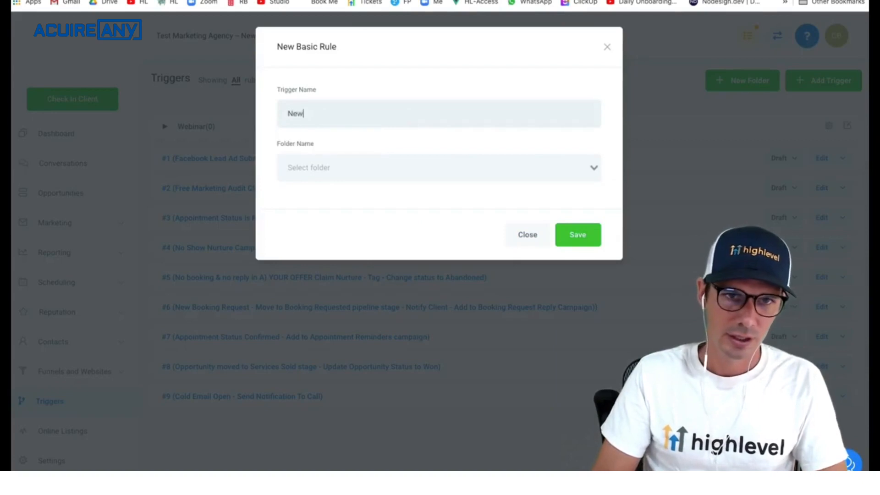
key("BackSpace")
type("ew we")
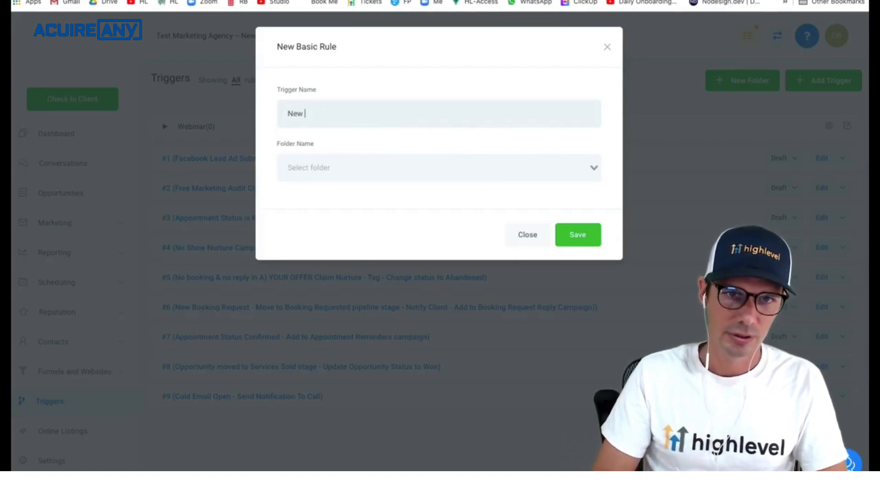
type("Awesom")
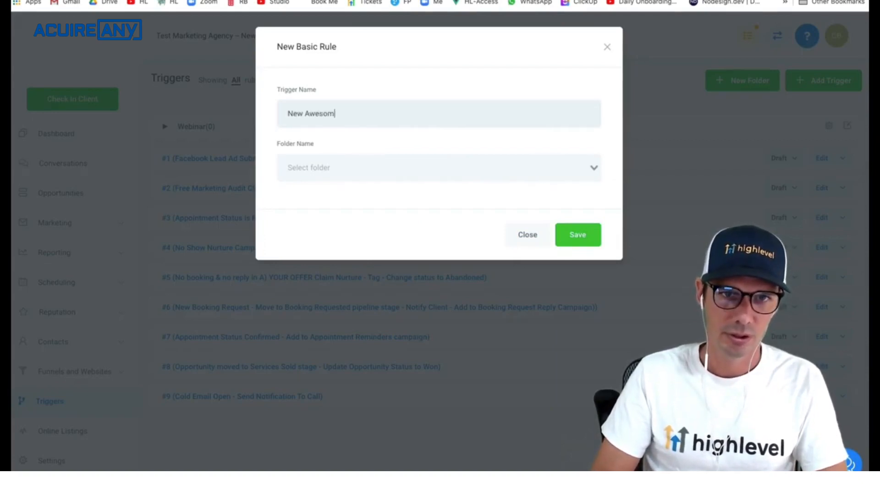
type("e WEbibina")
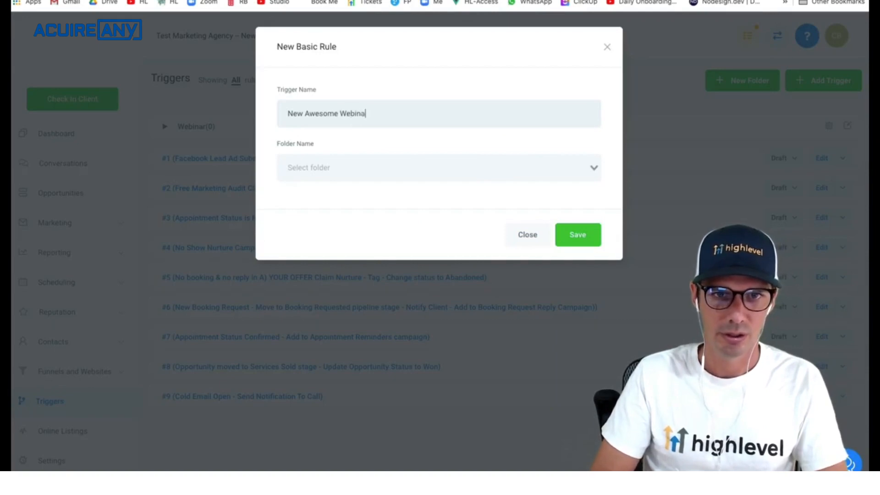
type("r Registrar")
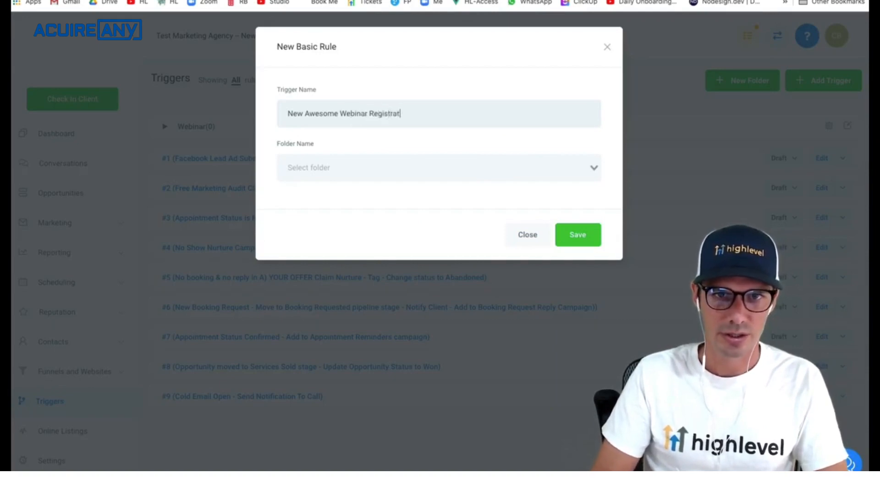
key("BackSpace")
type("tion")
left_click(403, 163)
left_click(384, 188)
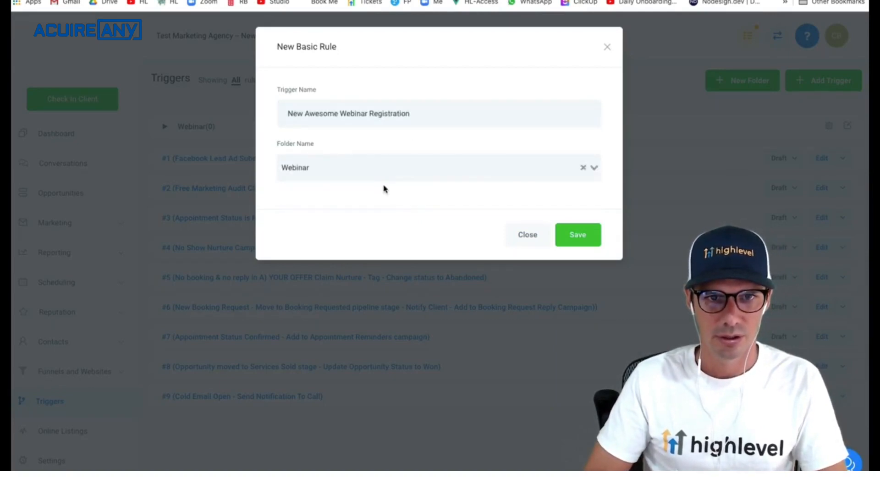
left_click(569, 244)
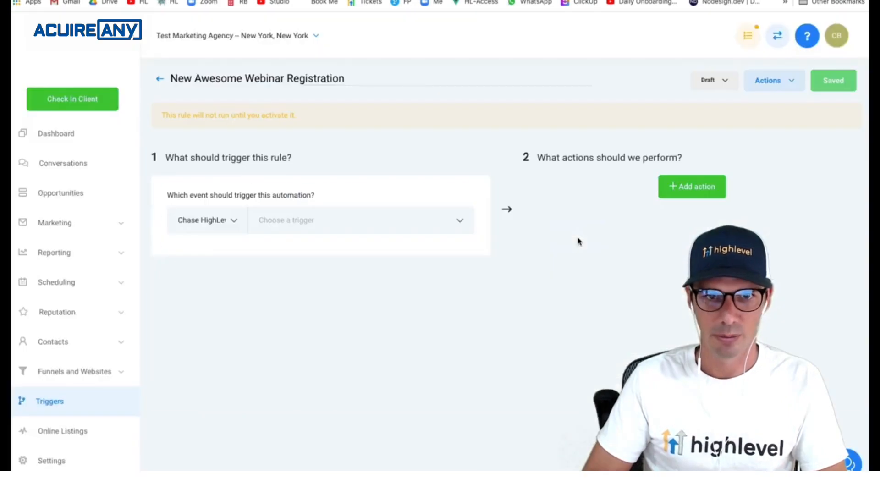
- Set the trigger event to Form Submitted, filtered to the Webinar Signup form
left_click(373, 223)
scroll(339, 350, "down", 3)
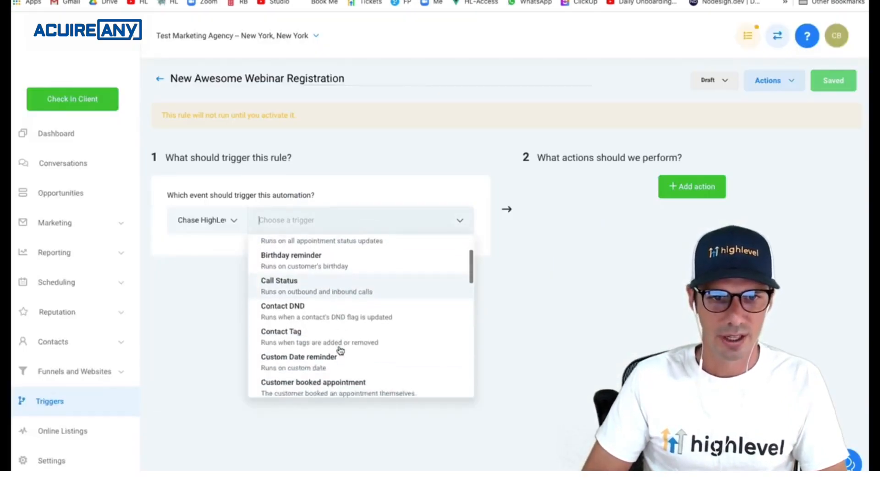
scroll(340, 350, "down", 2)
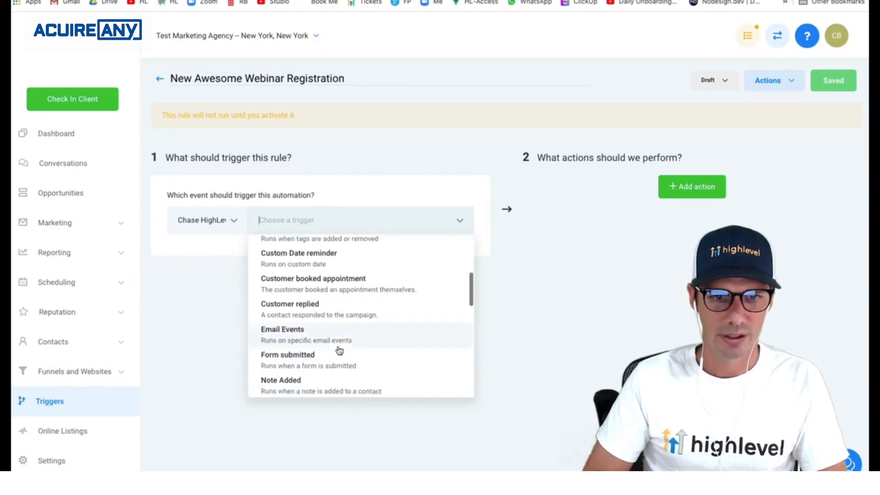
left_click(313, 356)
left_click(194, 254)
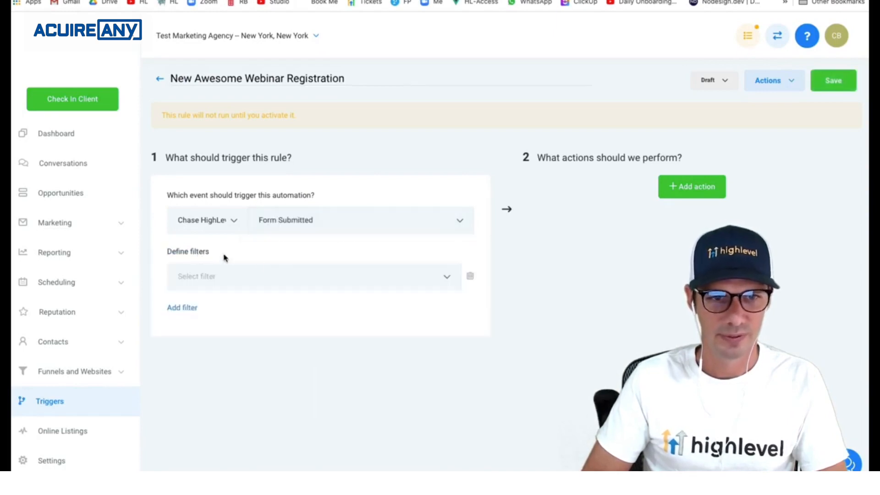
left_click(277, 270)
left_click(250, 317)
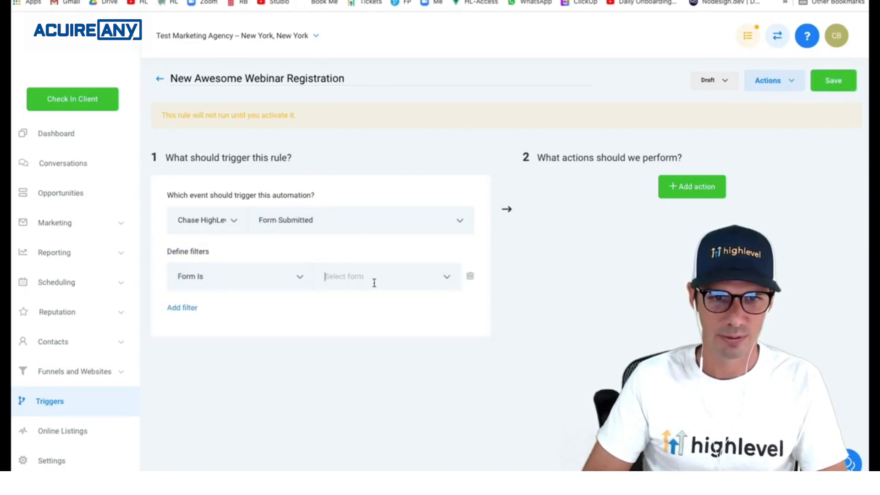
left_click(373, 281)
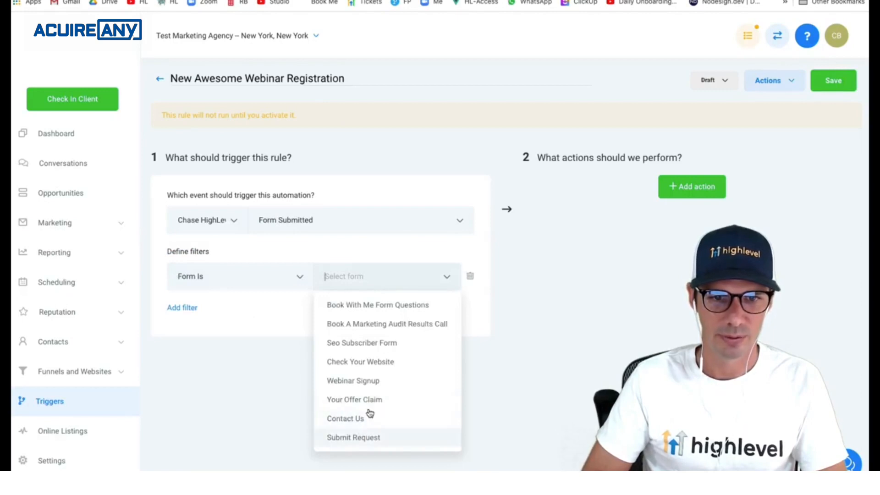
left_click(372, 381)
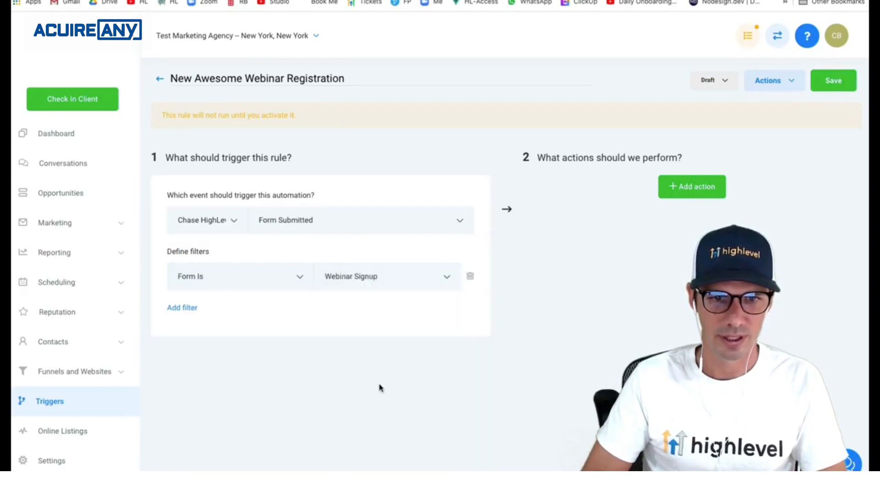
- Add an Add To Campaign action for the Webinar campaign and save the rule
left_click(695, 190)
left_click(692, 219)
left_click(662, 258)
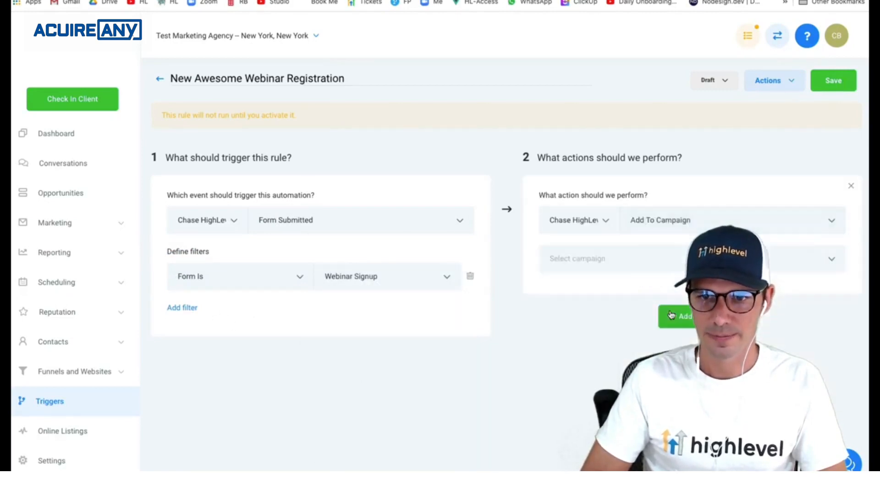
left_click(678, 260)
scroll(637, 353, "down", 1)
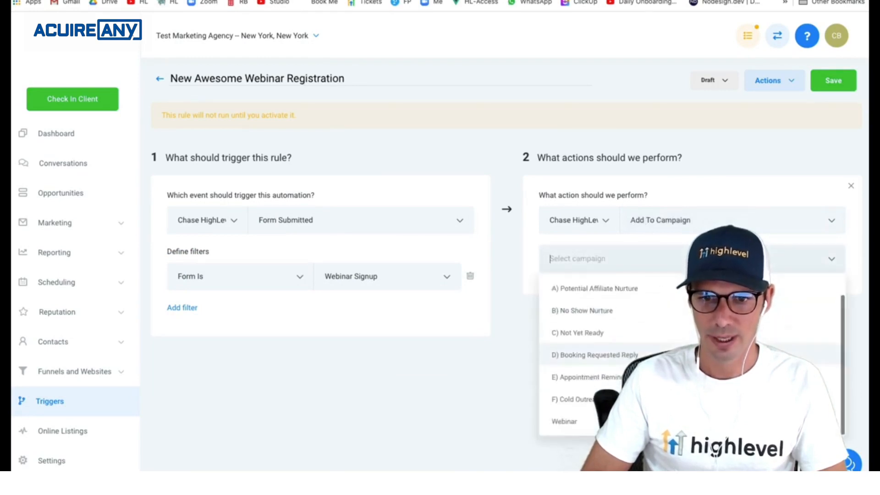
left_click(568, 418)
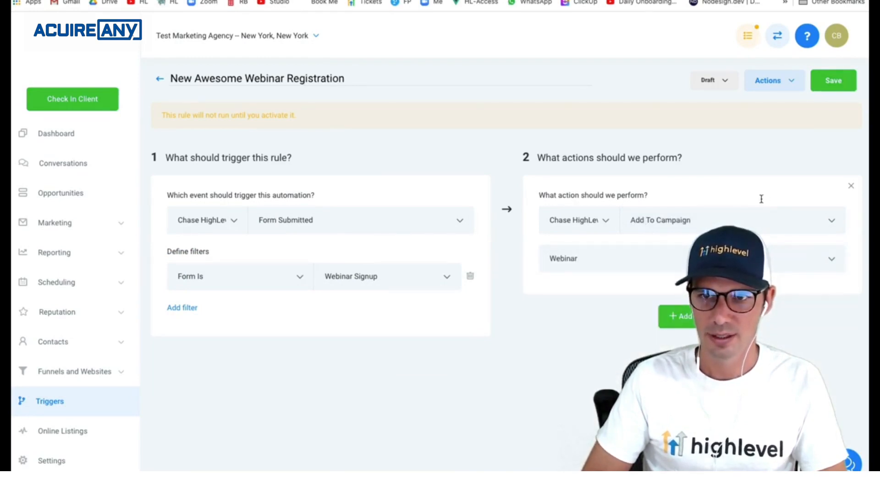
left_click(840, 82)
- Activate the rule and add an Add Contact Tag action with a new awesome webinar tag, then save
left_click(723, 83)
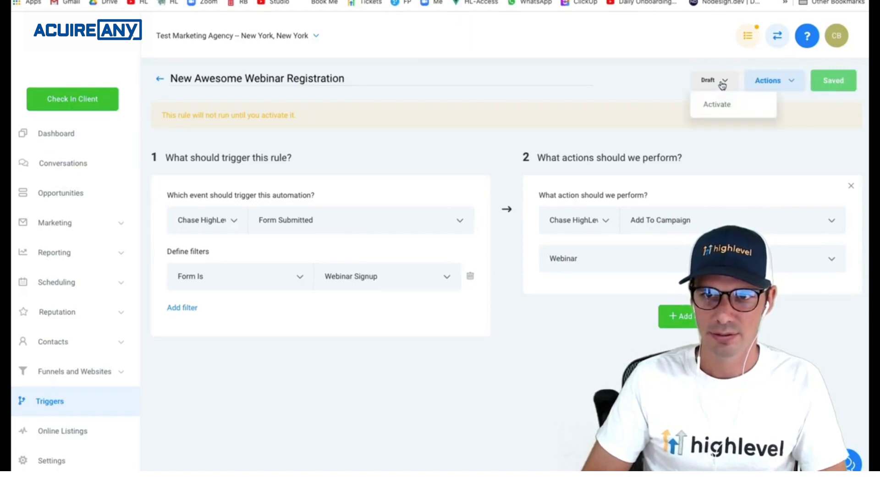
left_click(717, 104)
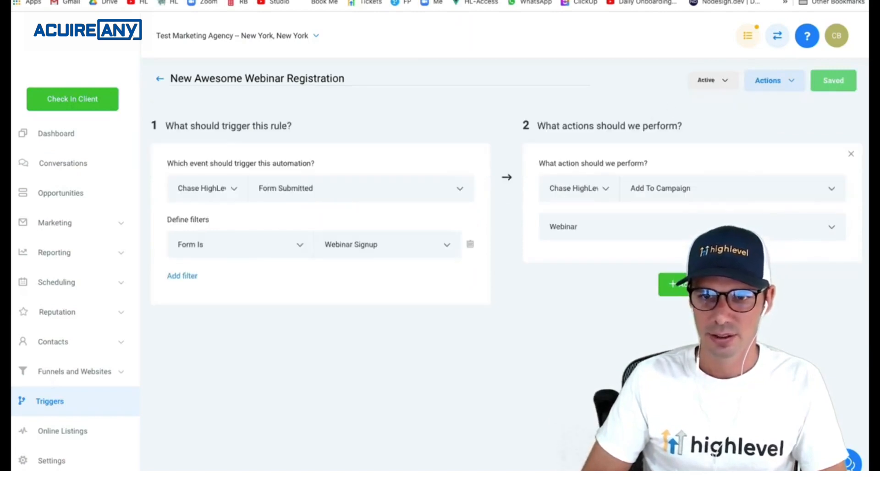
left_click(669, 284)
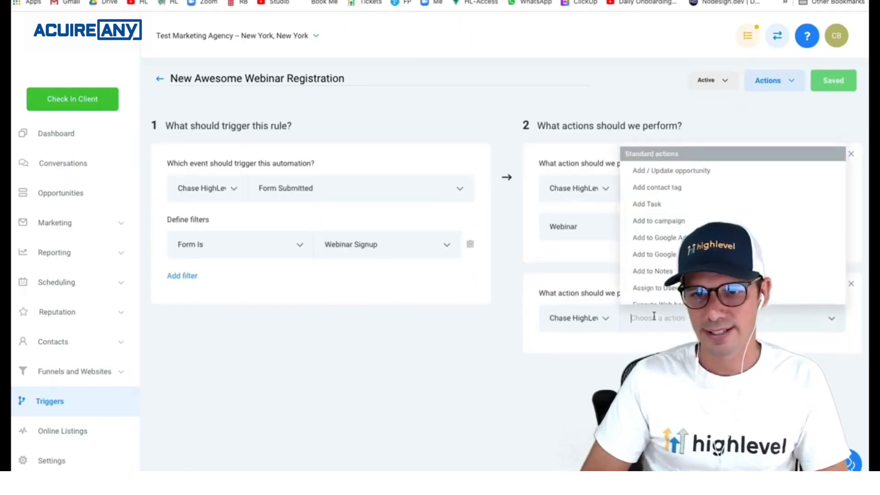
left_click(694, 188)
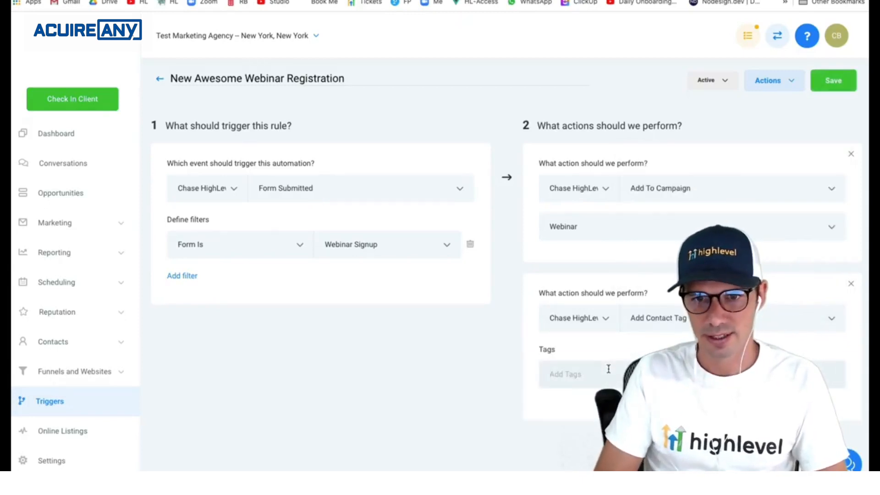
type("awesome webinar reg")
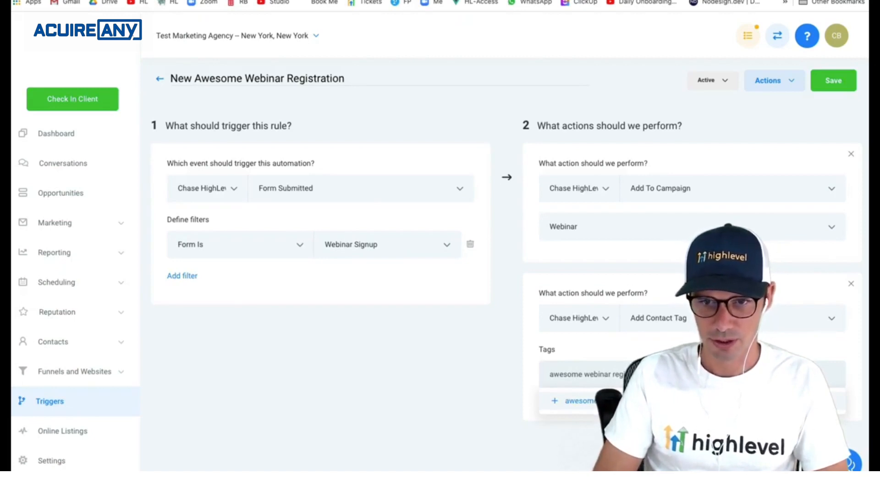
left_click(577, 403)
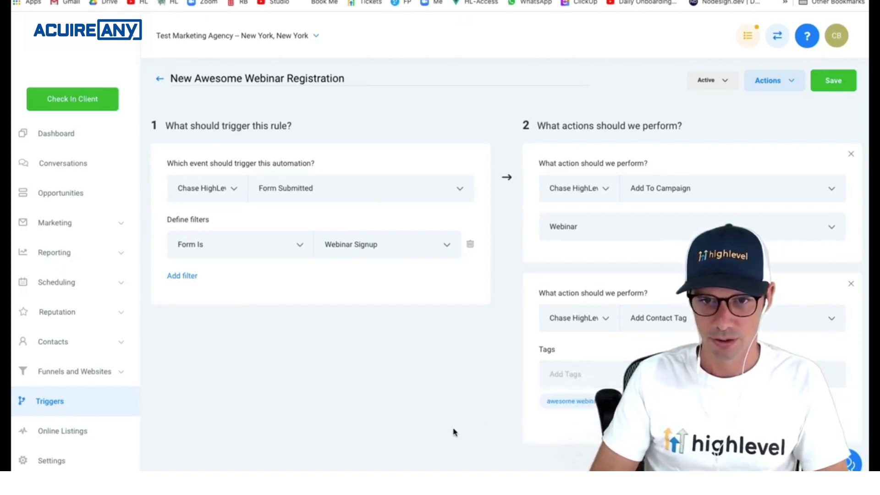
left_click(836, 85)
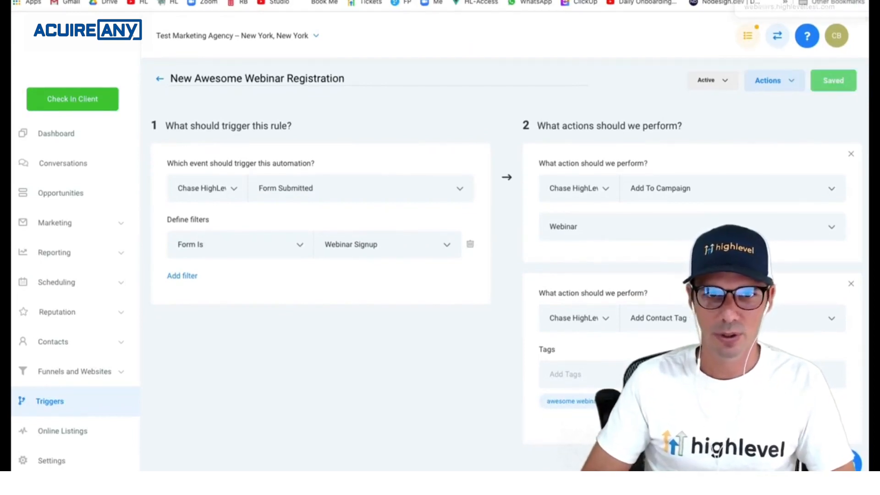
left_click(774, 1)
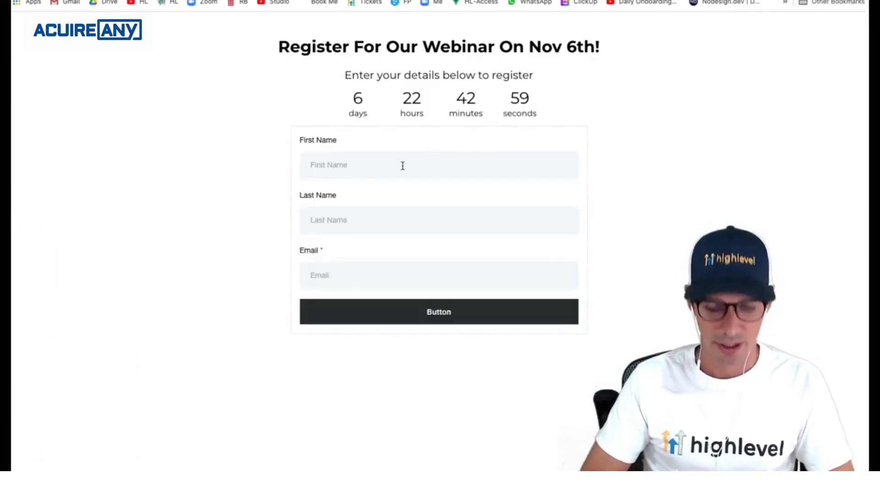
- Register a test signup with autofilled name and a different email, confirming the thank-you message
left_click(365, 174)
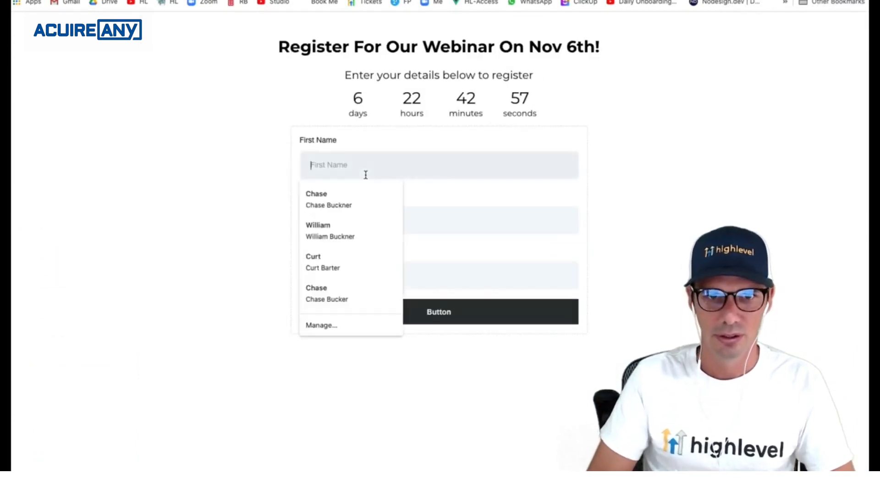
left_click(360, 192)
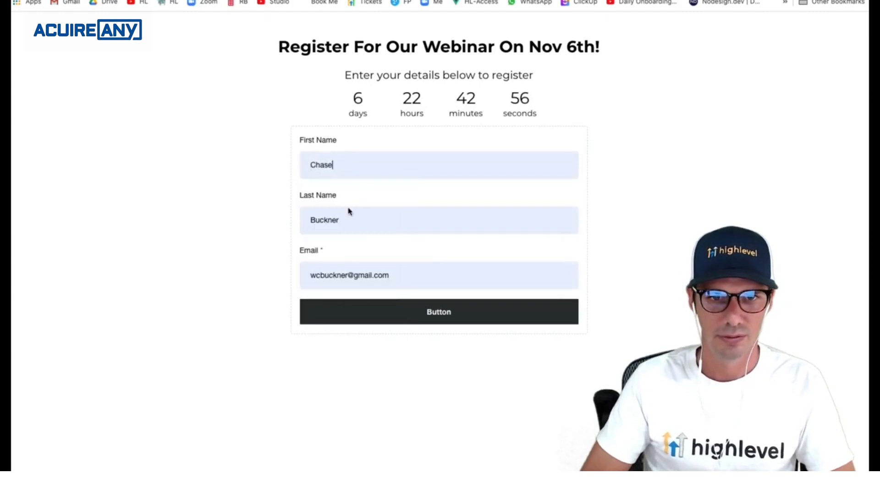
left_click(375, 281)
key("ctrl+a")
type("chase")
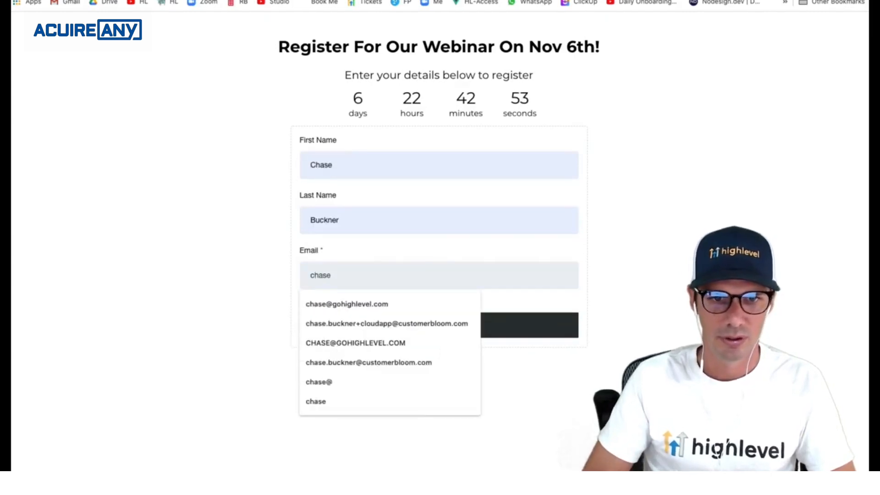
left_click(373, 303)
left_click(430, 323)
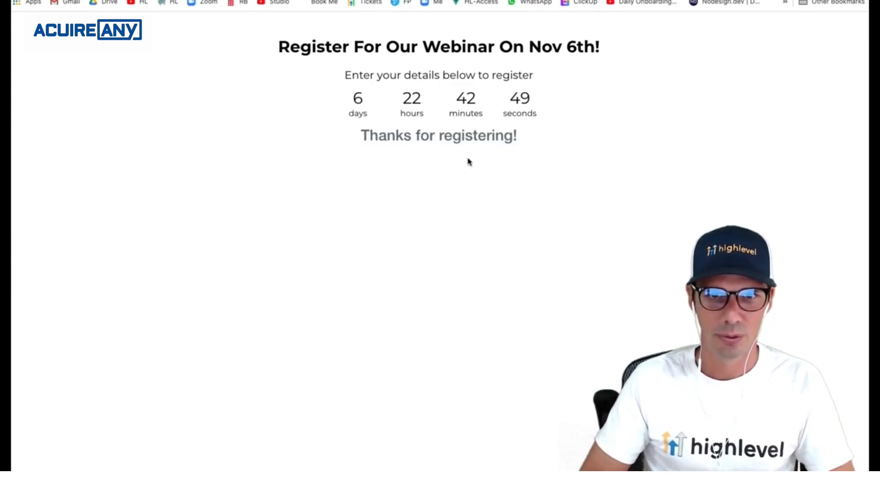
left_click_drag(373, 143, 522, 150)
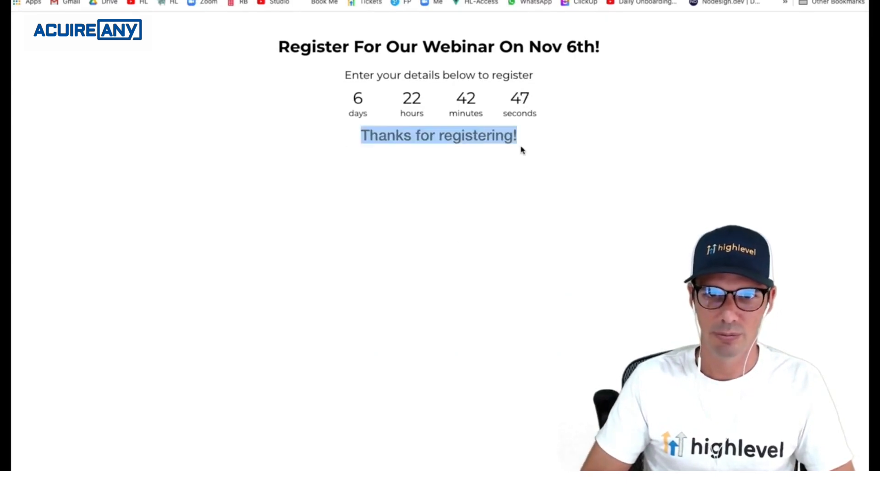
key("ctrl+Tab")
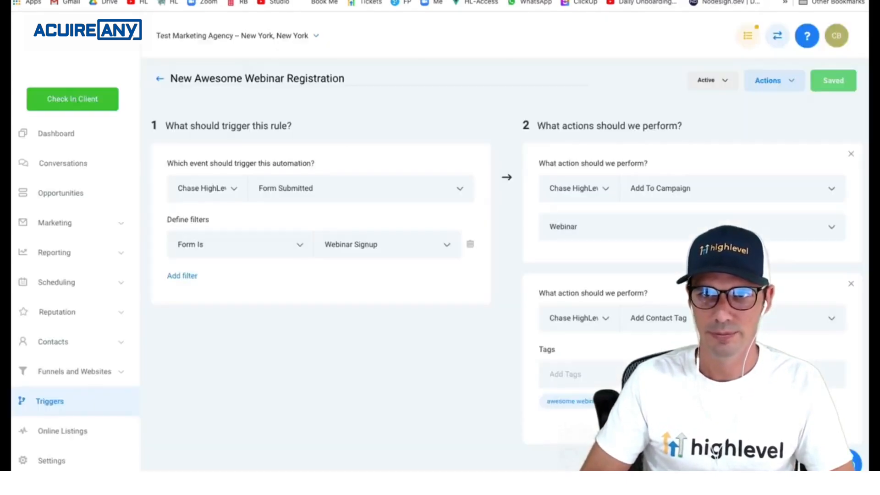
- Check the Webinar campaign's contacts for the test registrant and open the trigger that enrolled it
left_click(66, 228)
left_click(57, 258)
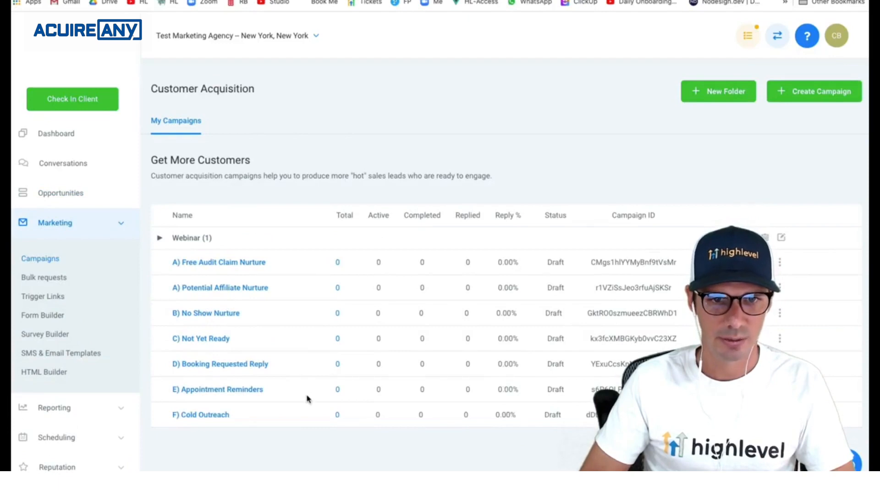
left_click(192, 239)
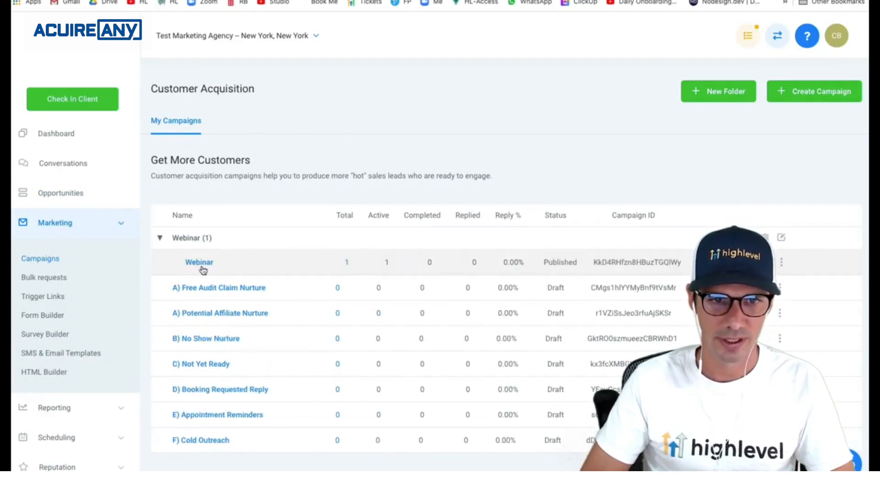
left_click(348, 265)
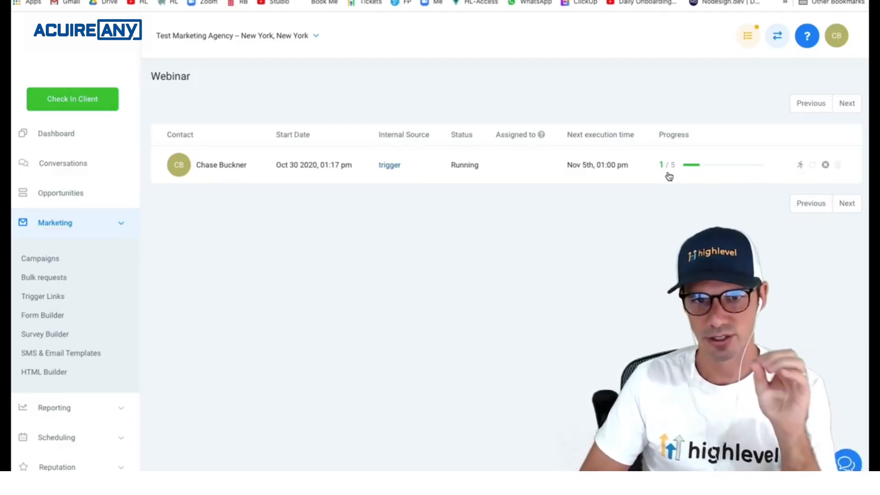
left_click(392, 172)
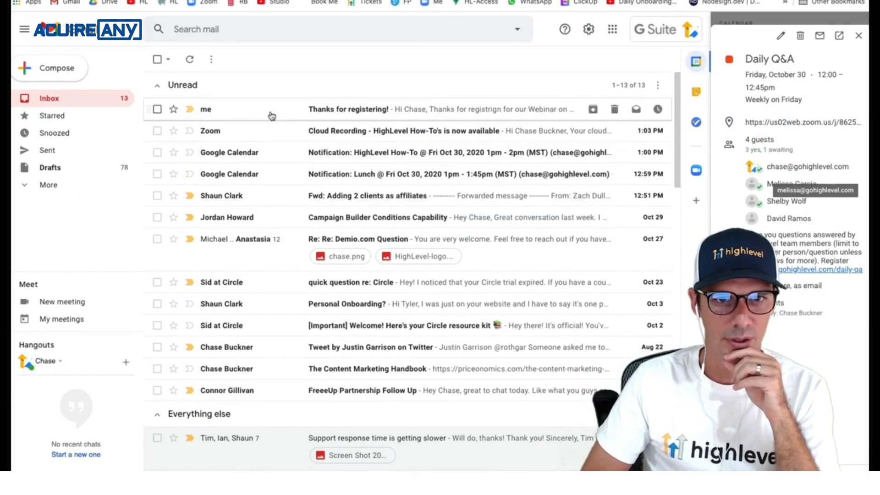
- Read the Thanks for registering! email in Gmail, then go back to the inbox and HighLevel
left_click(270, 113)
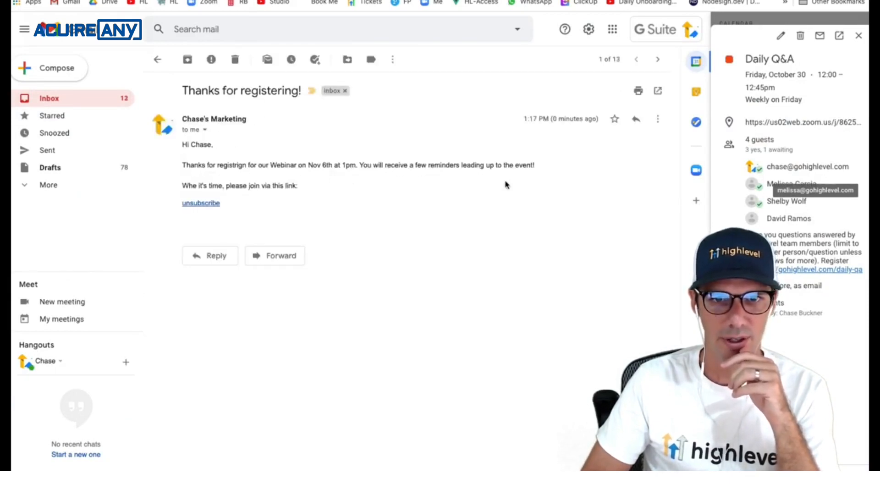
left_click(49, 98)
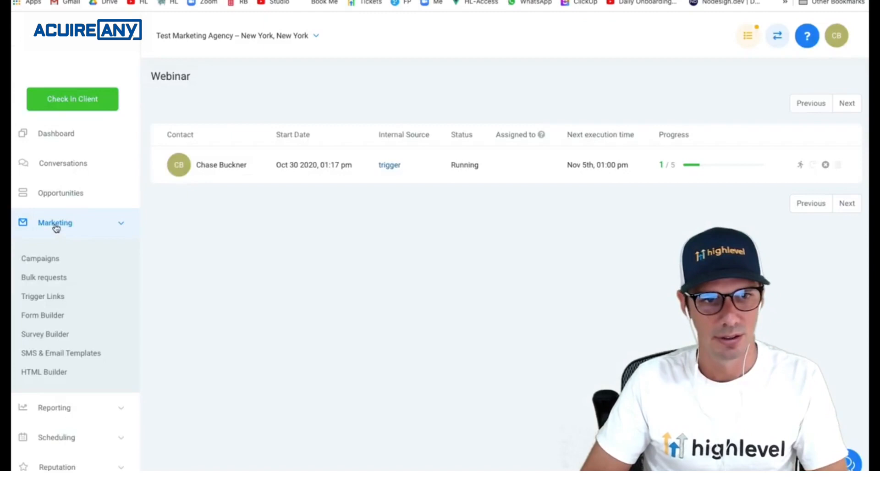
left_click(55, 224)
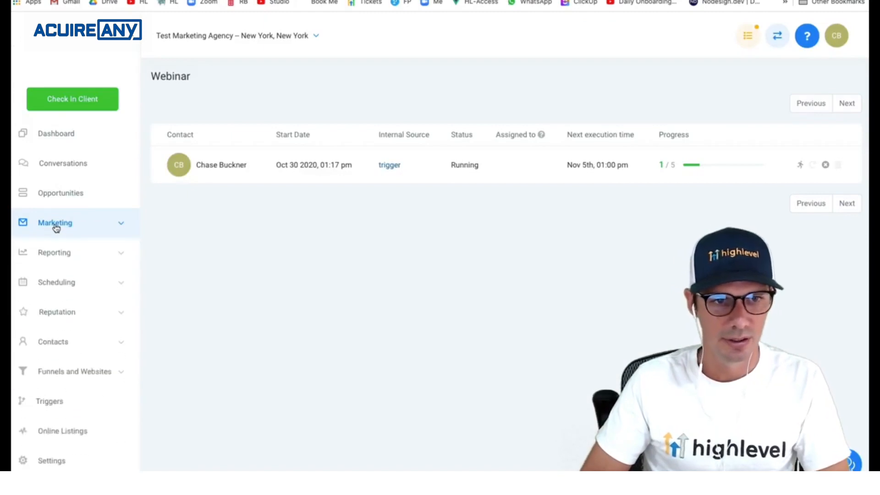
- Filter contacts by the awesome webinar registrant tag
left_click(61, 341)
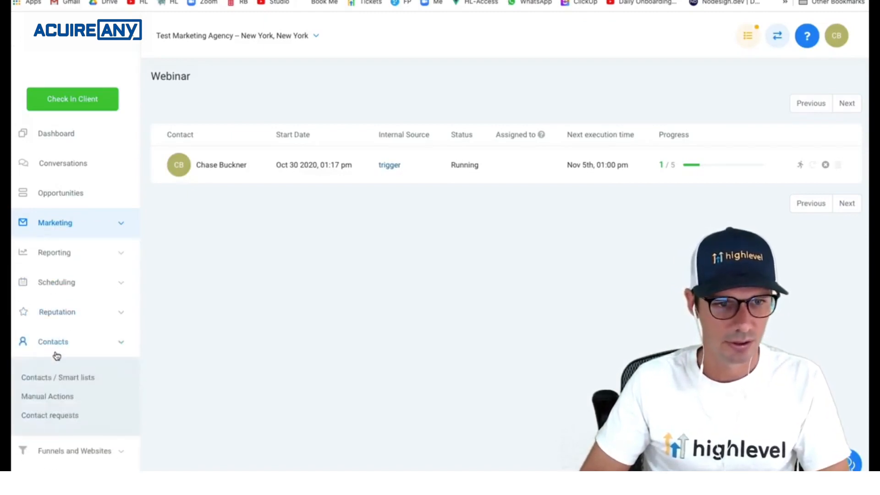
left_click(52, 378)
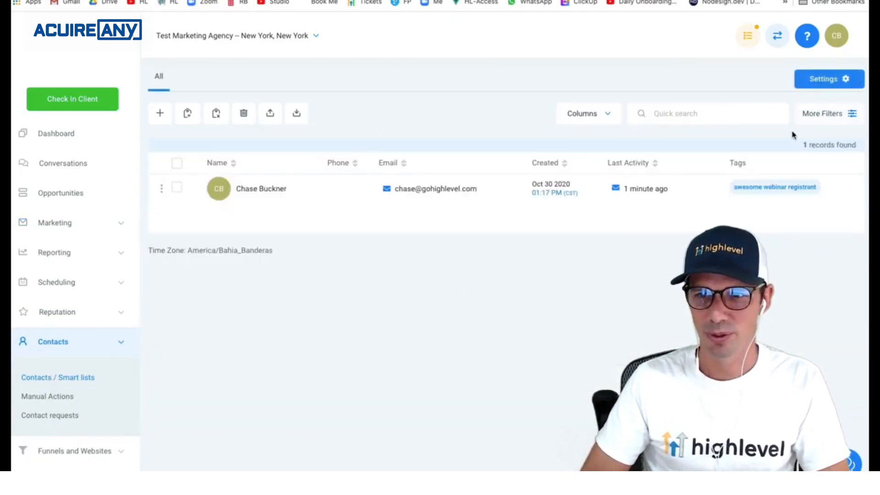
left_click(854, 116)
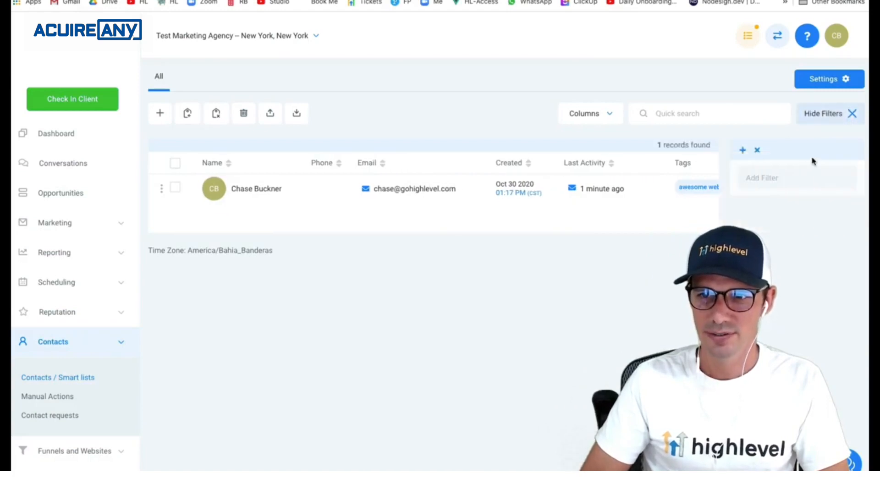
left_click(782, 182)
type("tag")
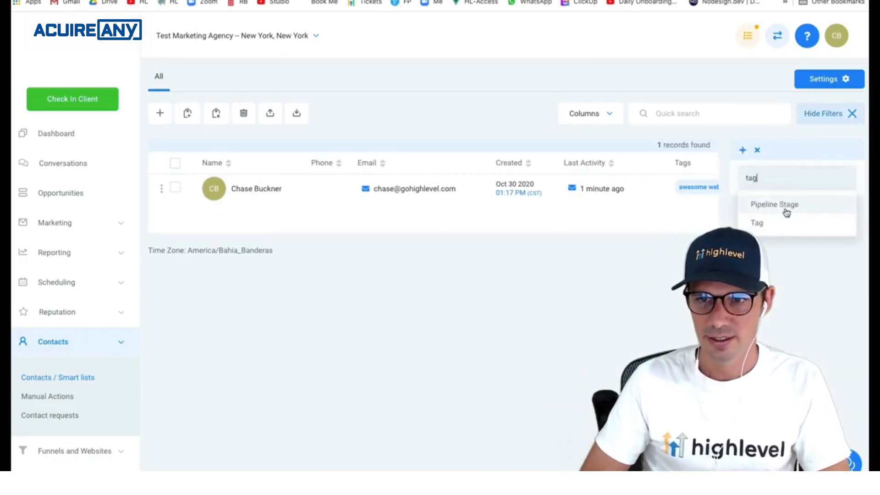
left_click(782, 223)
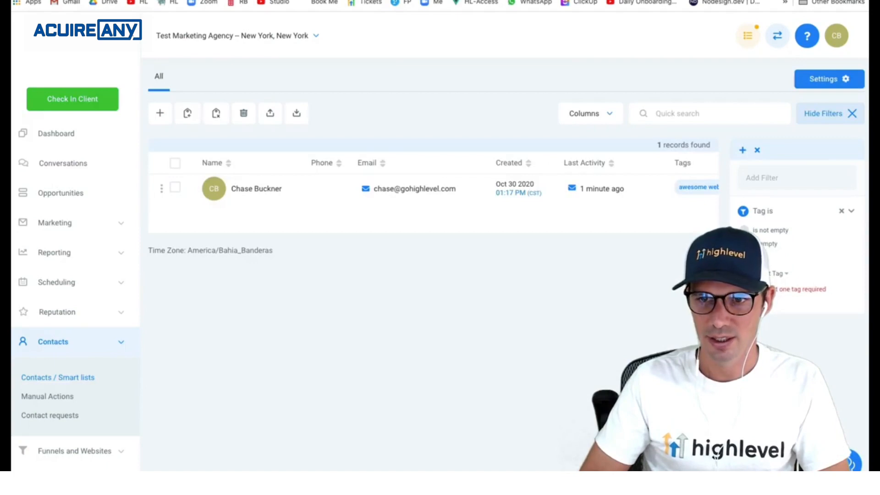
left_click(773, 274)
left_click(789, 317)
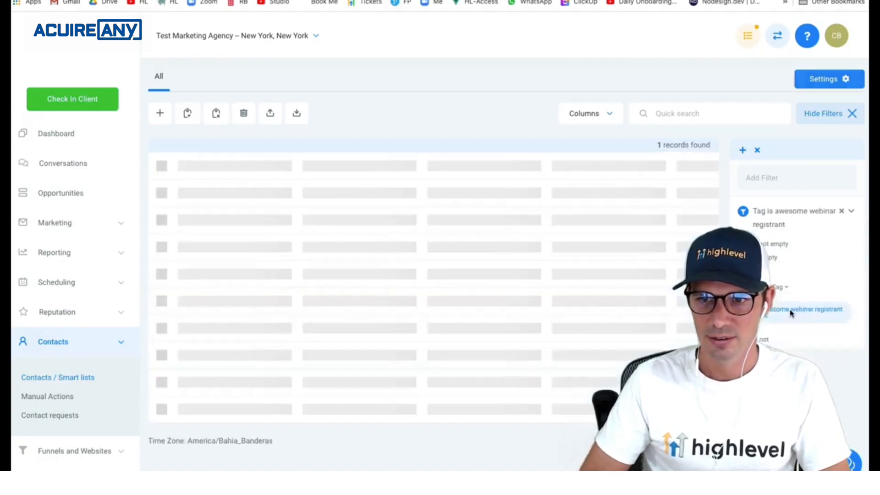
- Save the filter as the smart list 'Awesome Webinar Registrants'
left_click(743, 151)
key("ctrl+a")
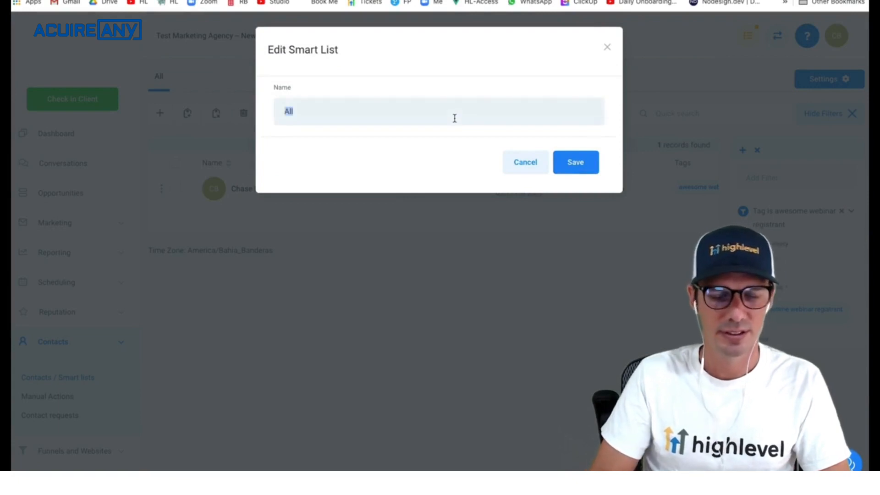
type("People R")
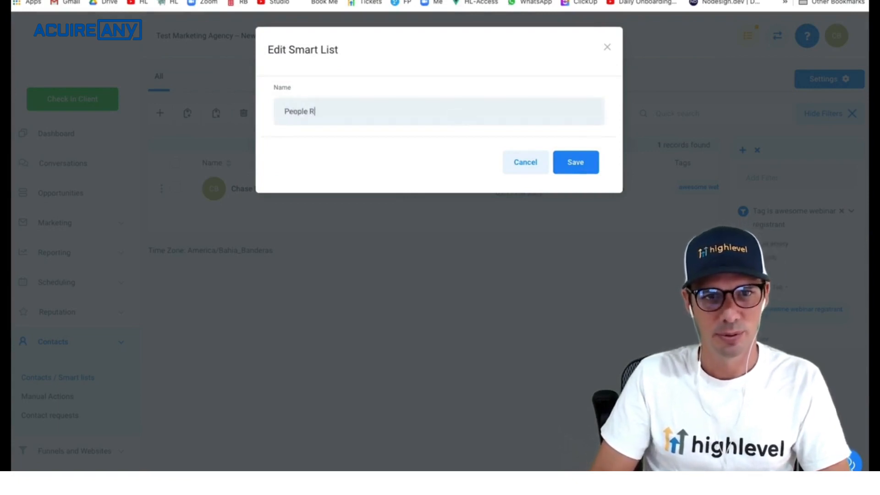
type("egistered")
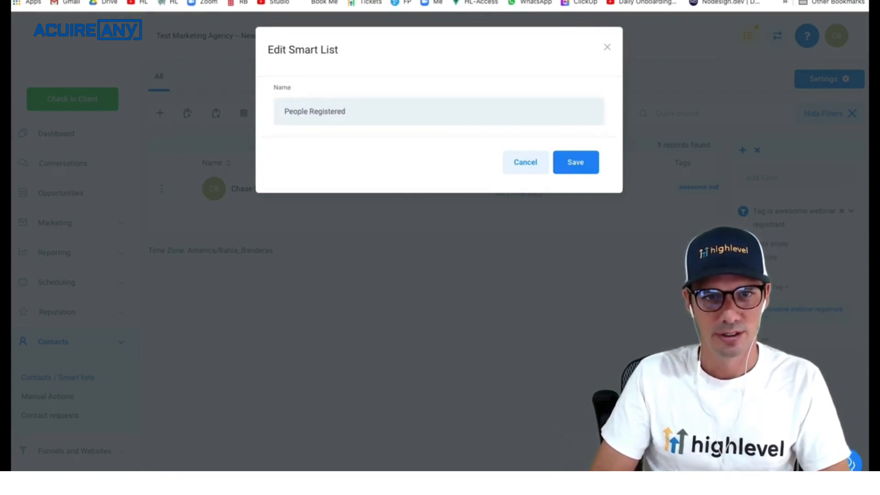
key("BackSpace")
type("A")
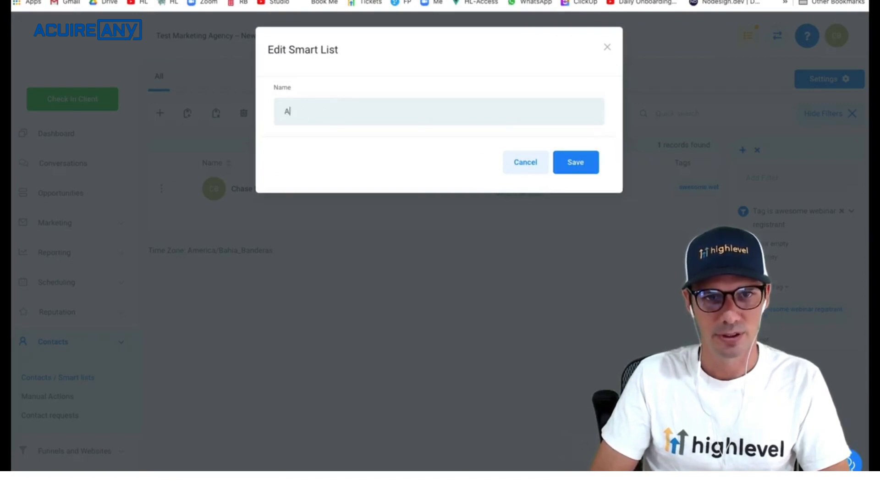
type("wesome W")
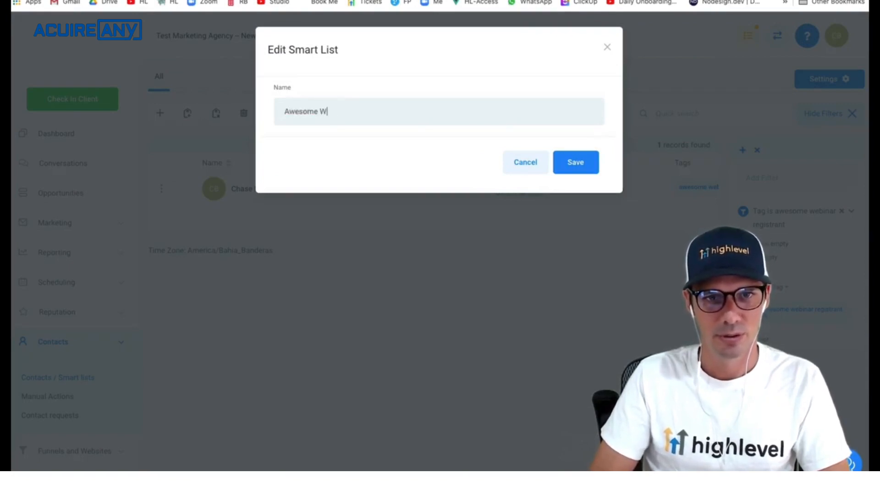
type("ebinar Regist")
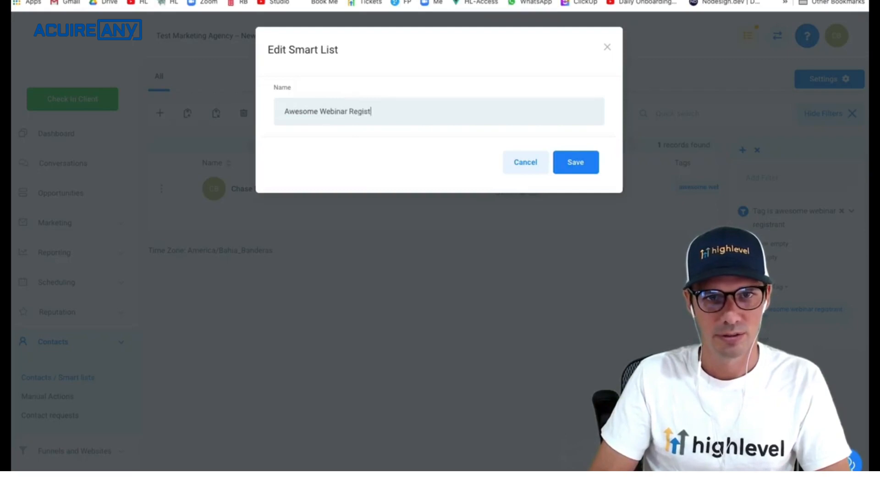
type("rants")
left_click(569, 171)
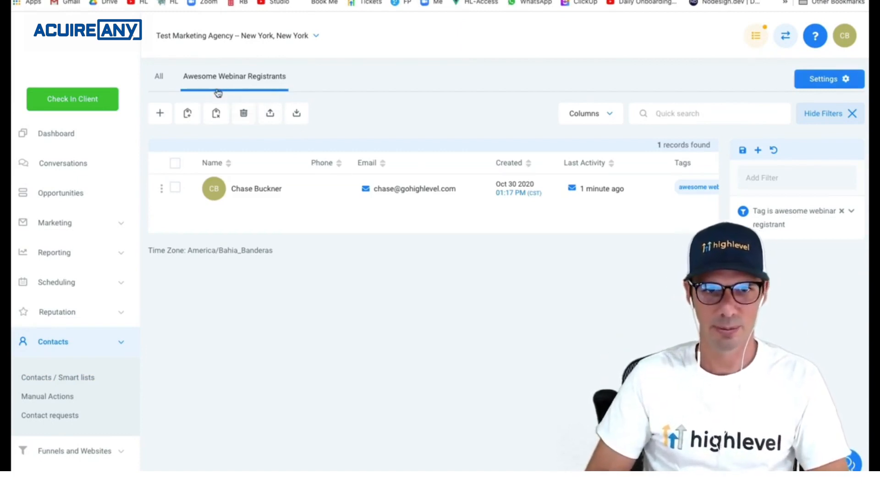
- Select all contacts in the smart list, then go to Marketing campaigns
left_click(176, 164)
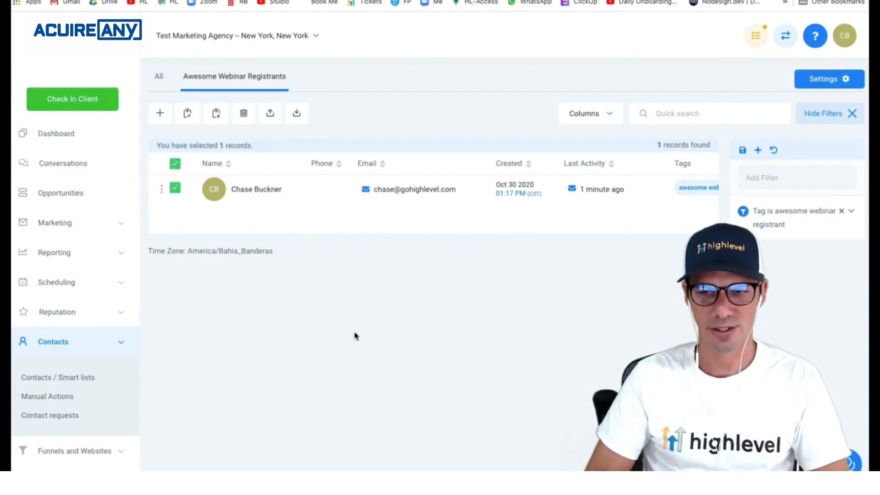
left_click(62, 346)
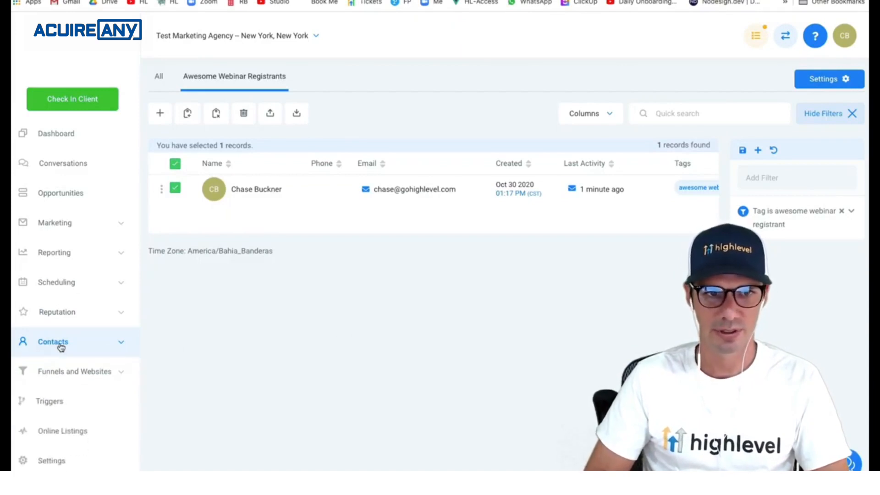
left_click(65, 223)
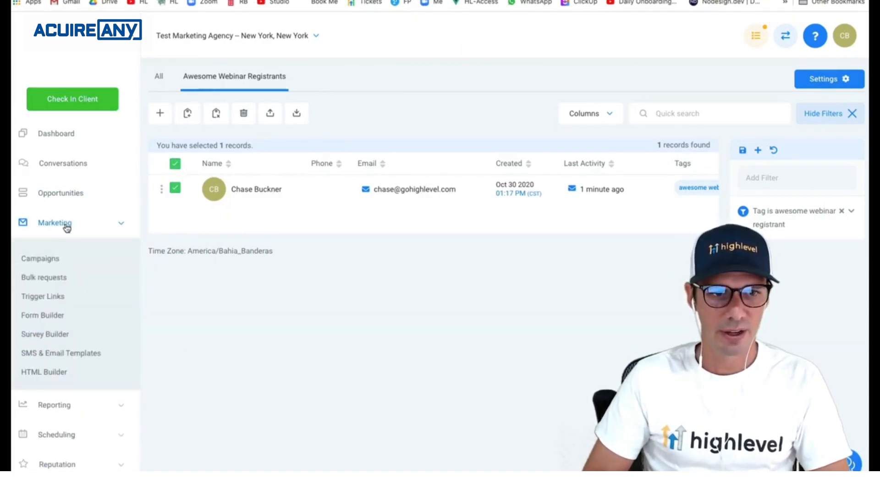
left_click(53, 258)
- Review the Webinar campaign's event sequence, with Email 1 at 100% delivered and opened
left_click(344, 263)
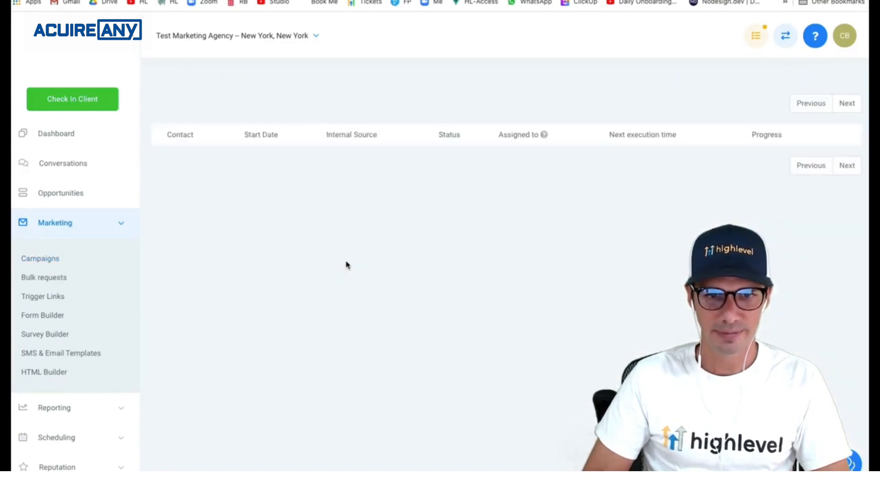
left_click(59, 259)
left_click(209, 265)
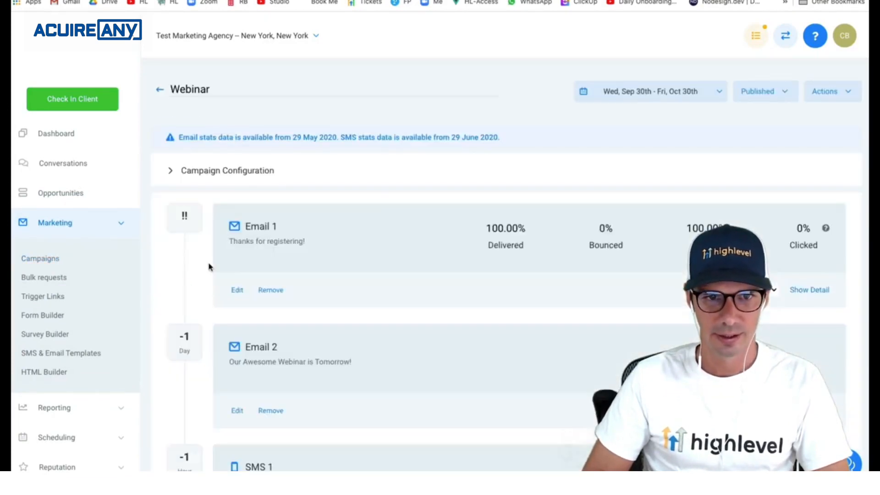
scroll(212, 266, "down", 3)
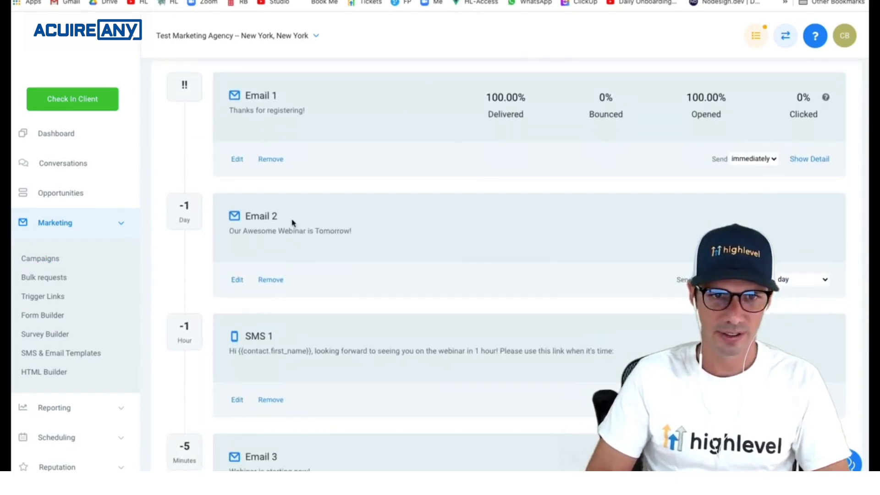
scroll(454, 282, "down", 2)
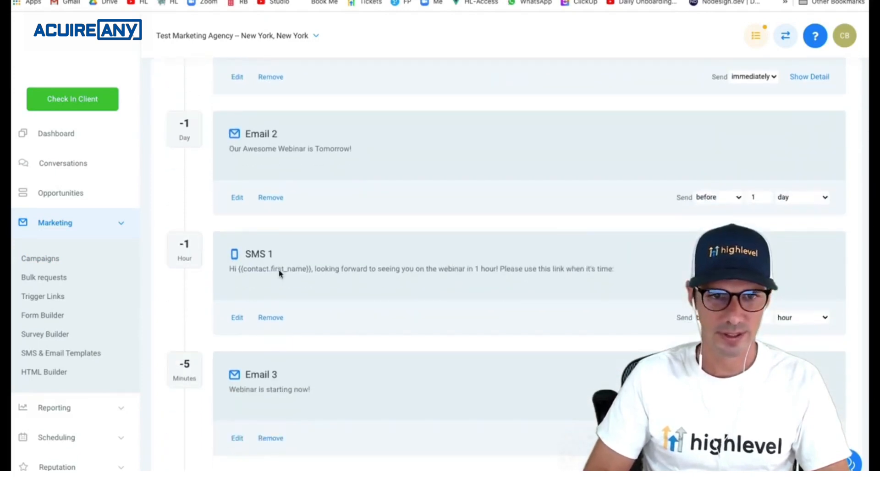
scroll(300, 271, "down", 4)
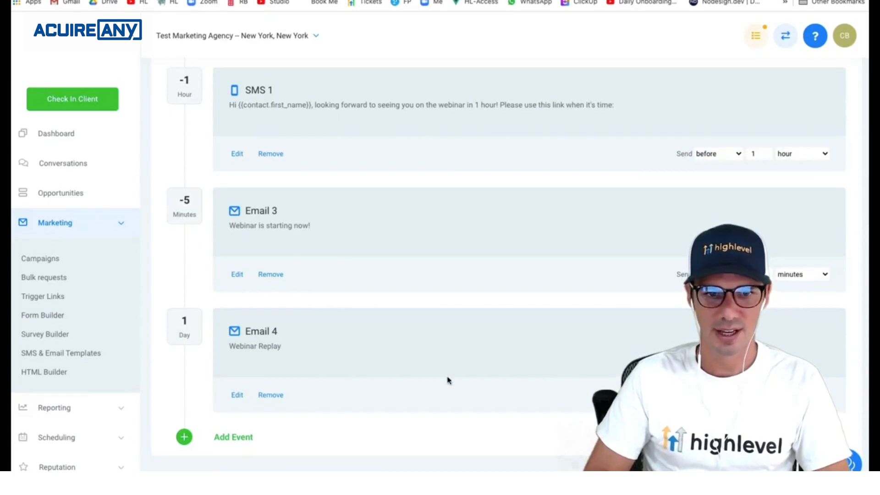
scroll(296, 302, "up", 9)
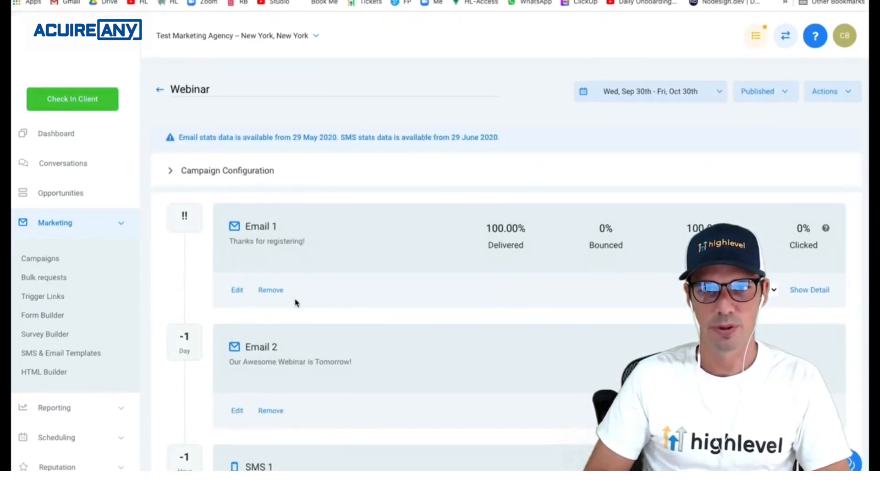
- Expand Campaign Configuration to show the event start date Fri, Nov 6, 2020 1:00 PM
left_click(282, 172)
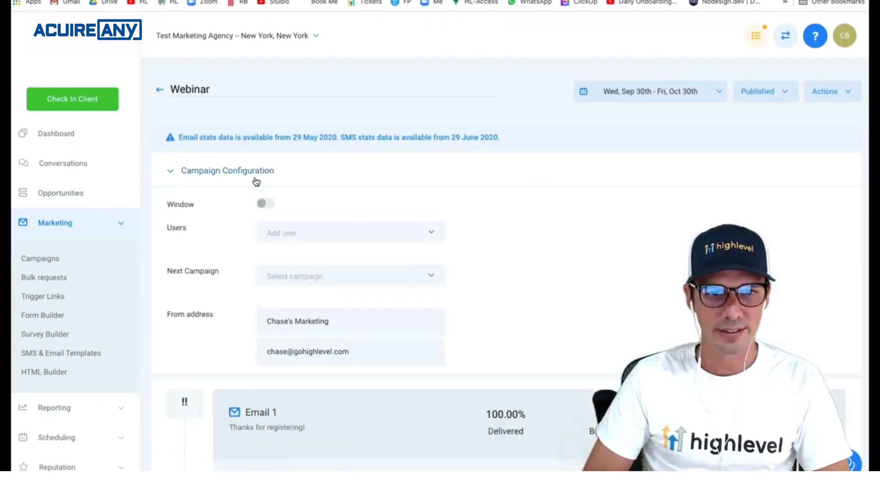
scroll(282, 275, "down", 6)
left_click_drag(167, 313, 229, 321)
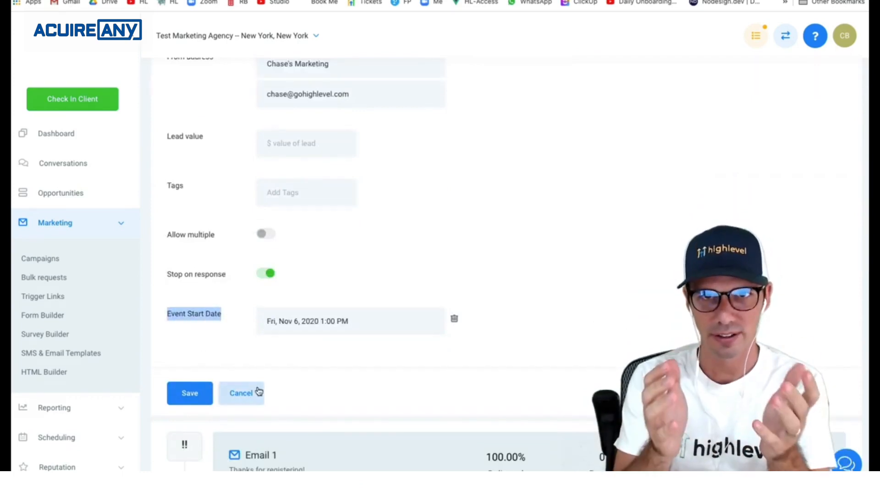